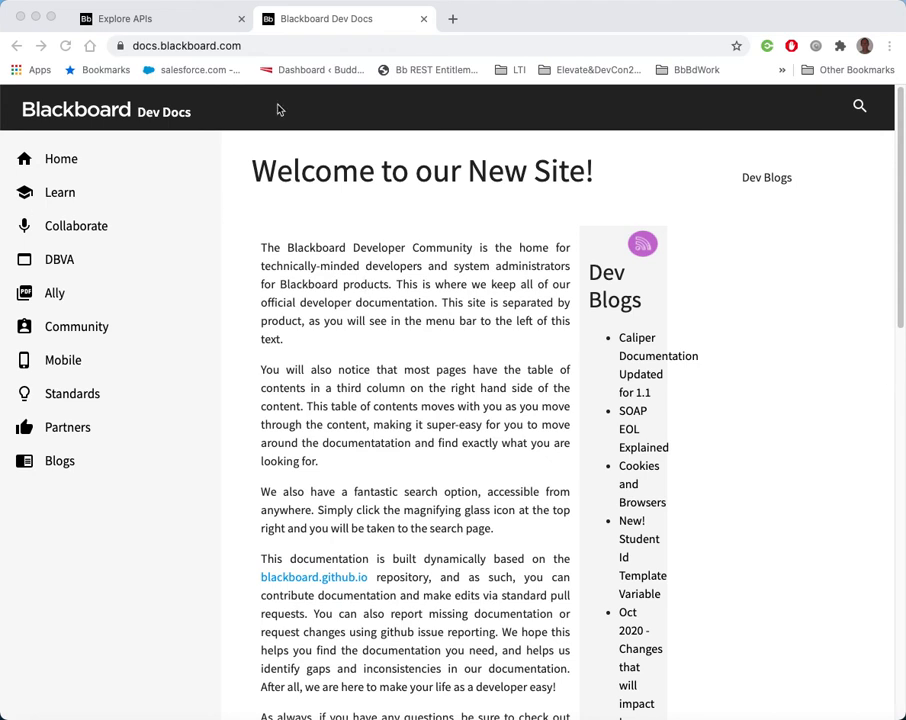
# Expand the Learn, REST and Getting Started sections of the developer documentation menu
pyautogui.click(146, 45)
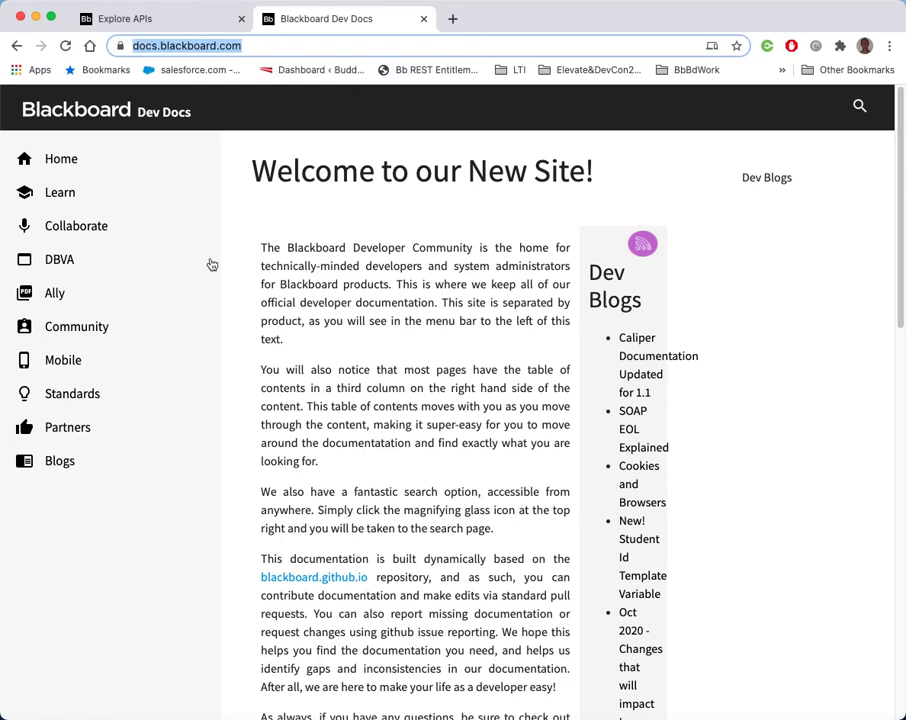
pyautogui.click(61, 194)
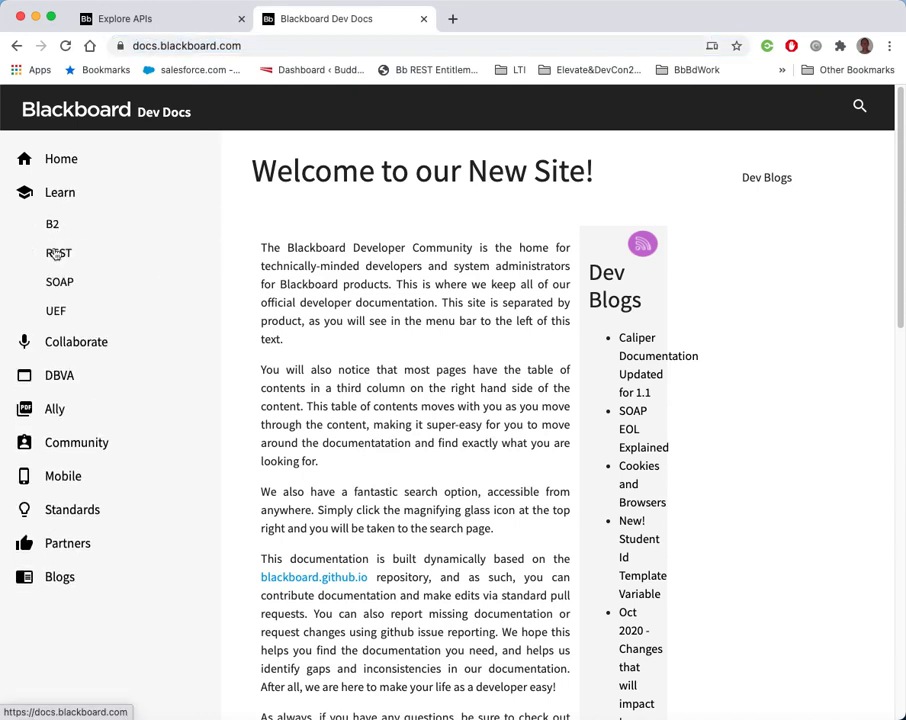
pyautogui.click(55, 251)
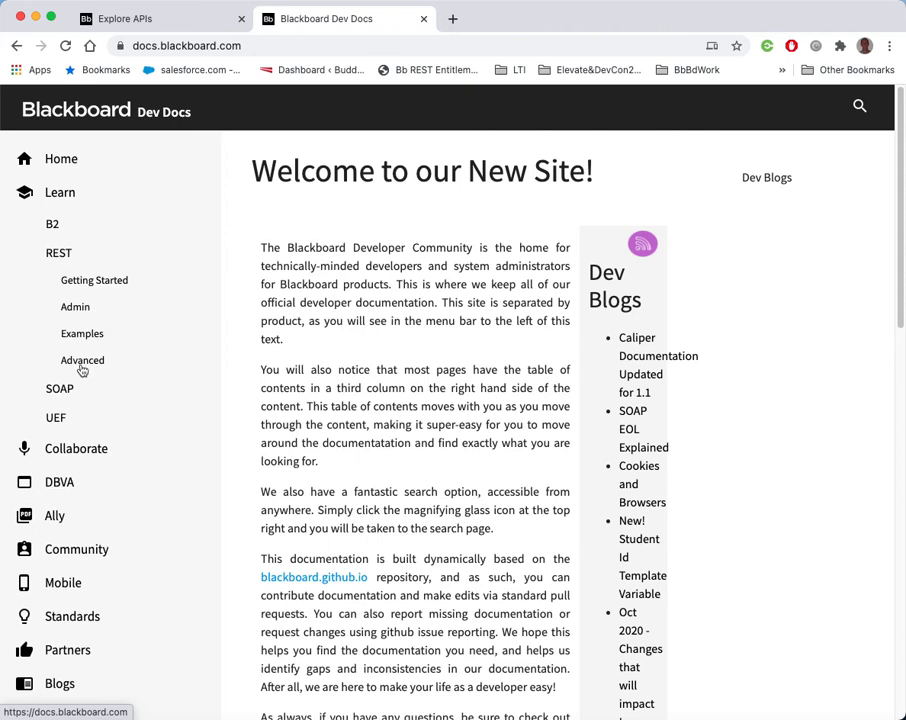
pyautogui.click(86, 282)
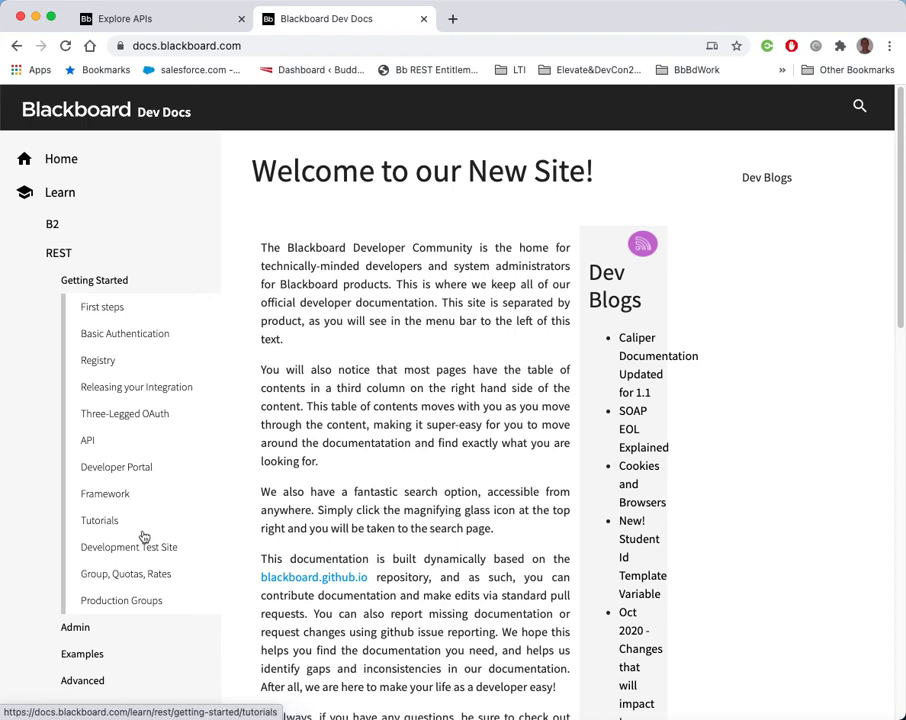
pyautogui.scroll(-1, 143, 469)
pyautogui.scroll(-1, 140, 480)
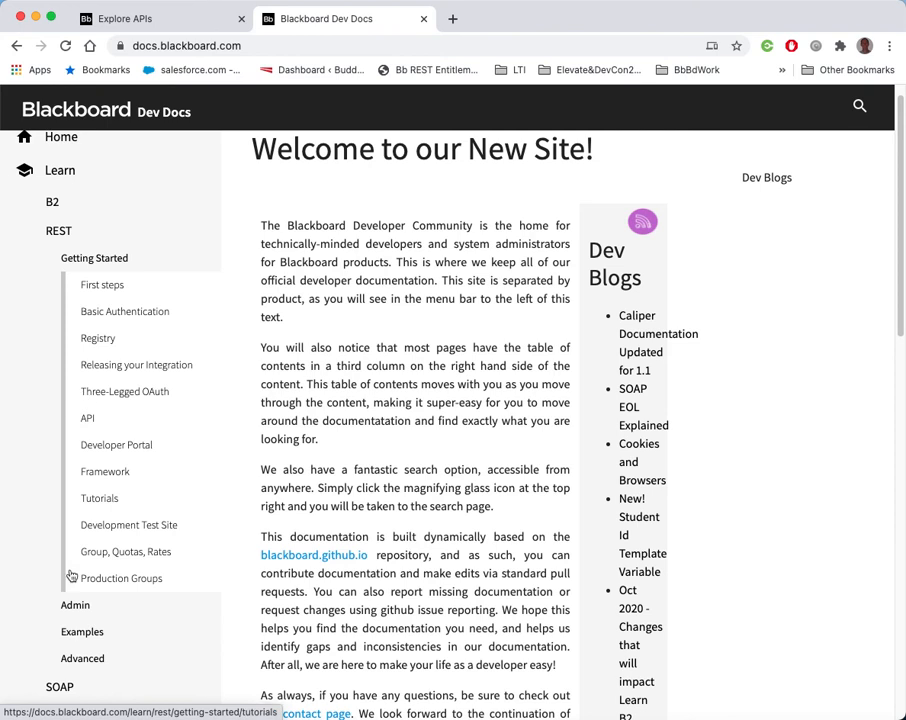
# Open the Rest and Learn page under the REST Admin section of the documentation
pyautogui.click(90, 659)
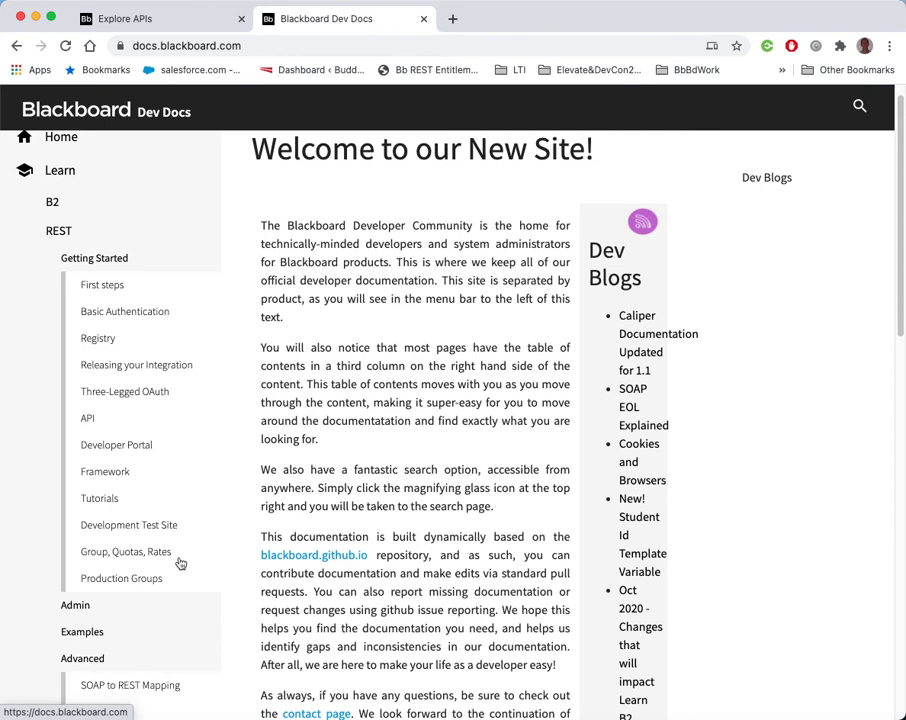
pyautogui.scroll(-4, 251, 517)
pyautogui.scroll(-1, 170, 500)
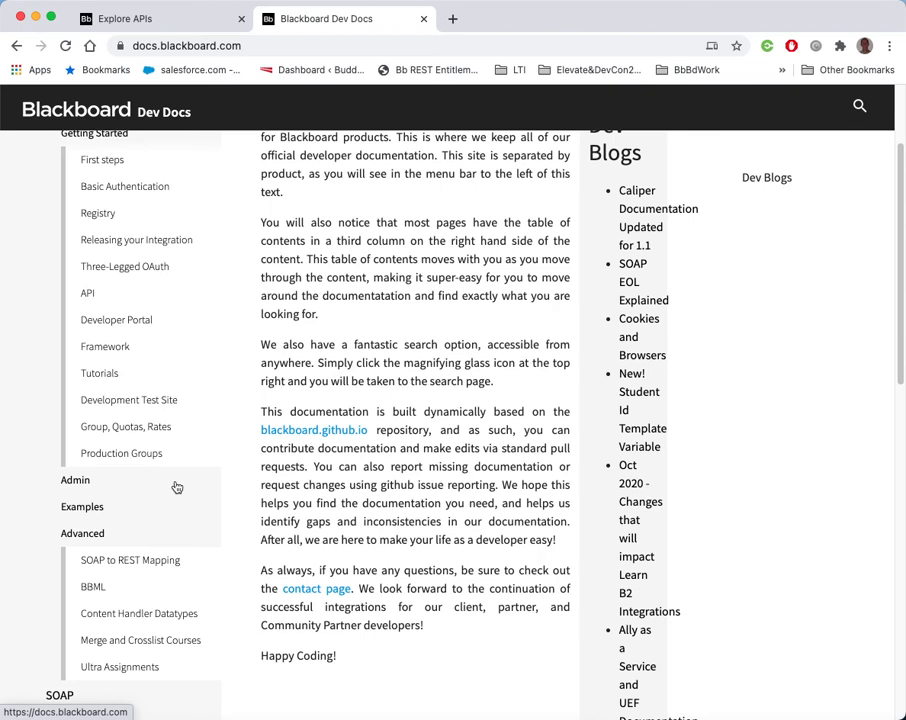
pyautogui.scroll(1, 130, 492)
pyautogui.click(80, 512)
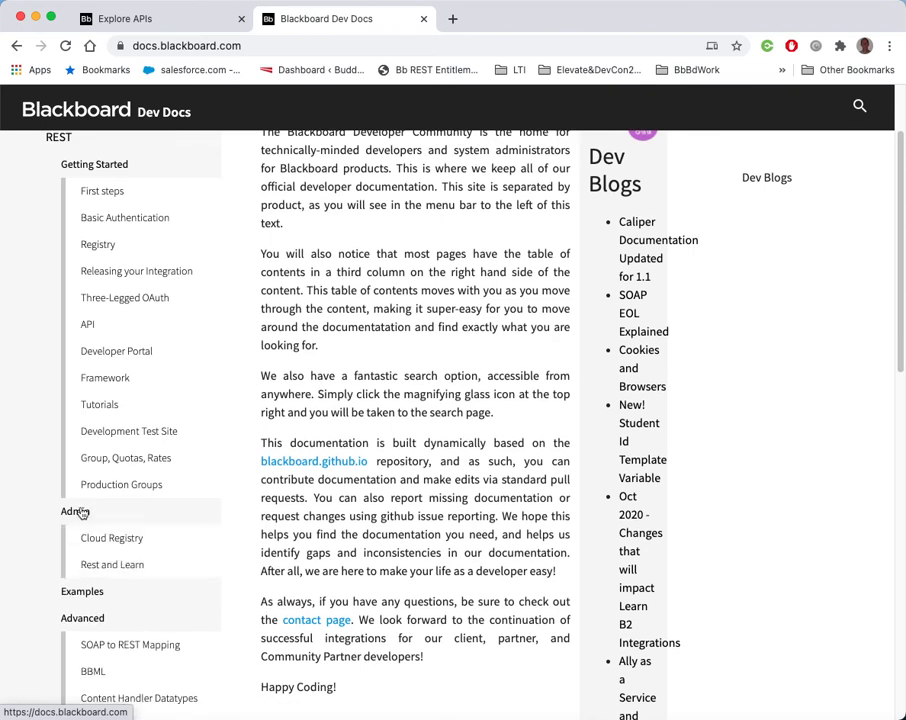
pyautogui.click(123, 567)
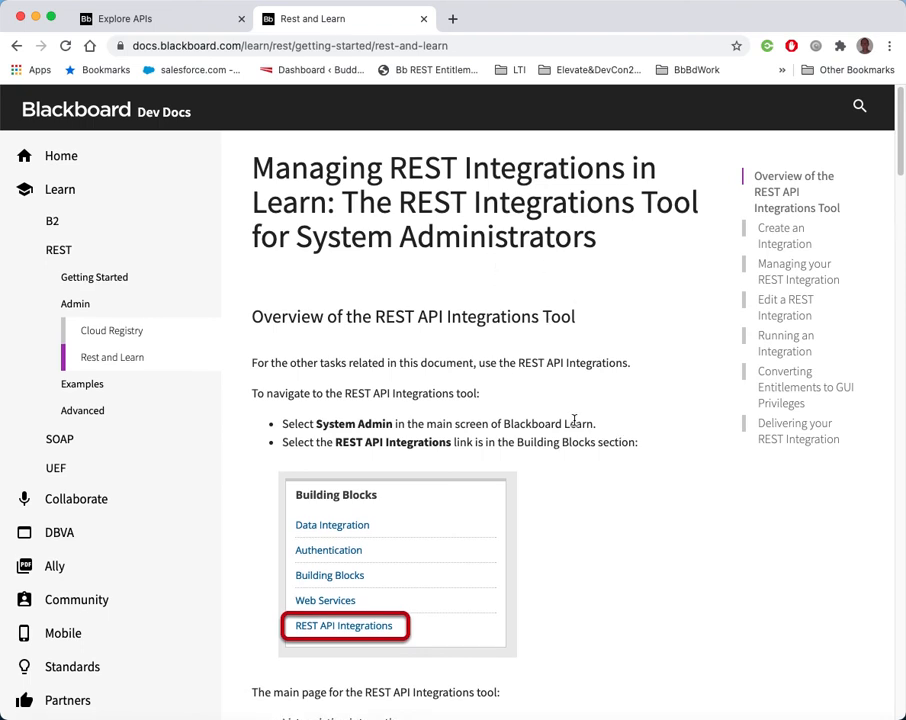
# Read through the REST integrations tool documentation, from creating an integration to converting entitlements to GUI privileges
pyautogui.scroll(-5, 575, 424)
pyautogui.scroll(-10, 575, 424)
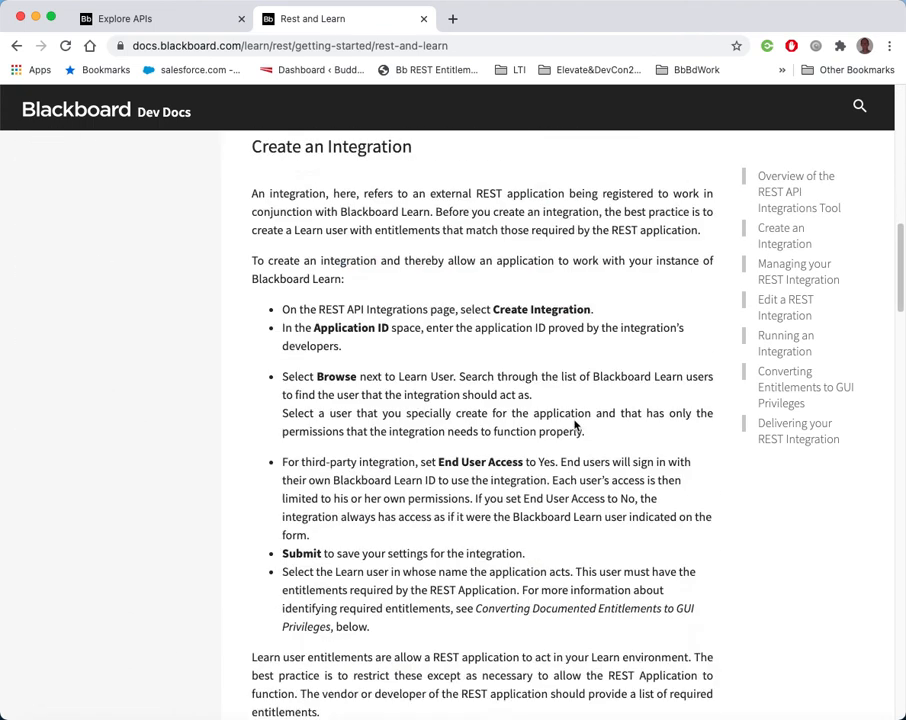
pyautogui.scroll(-10, 561, 424)
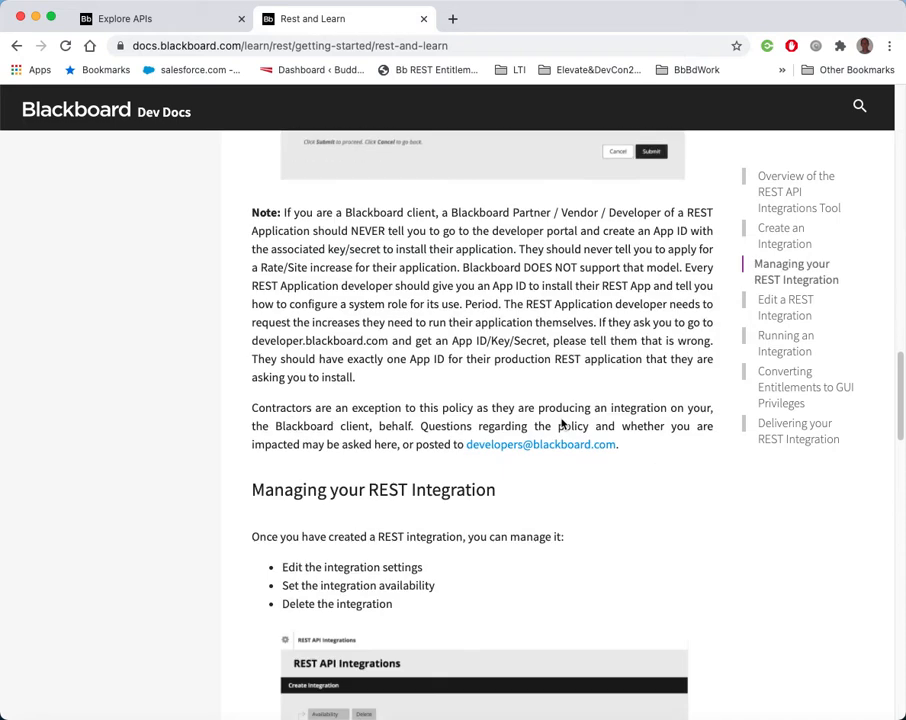
pyautogui.scroll(-10, 445, 418)
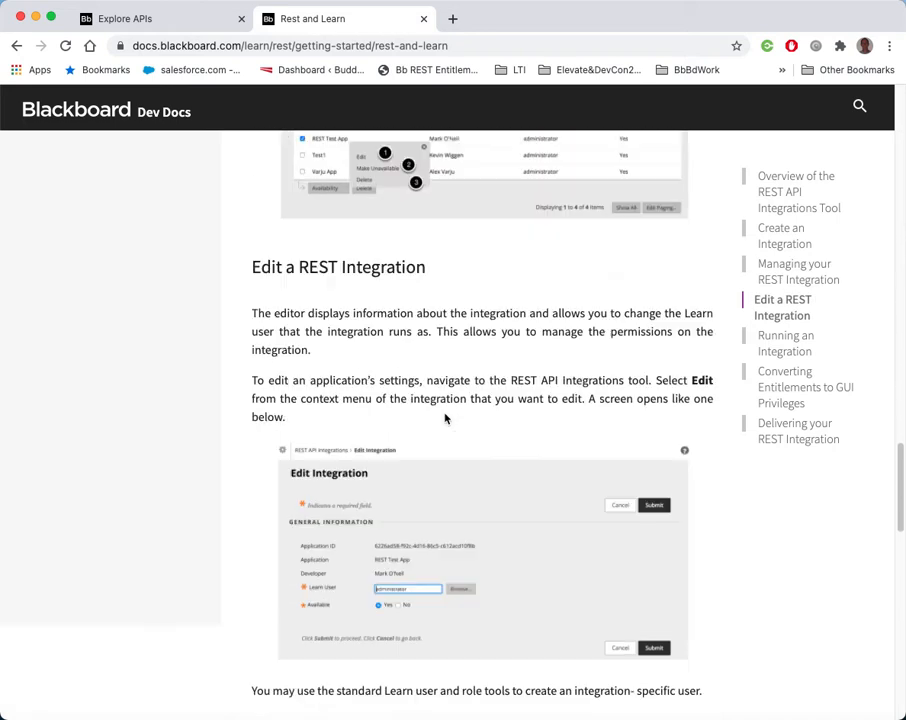
pyautogui.scroll(-2, 445, 418)
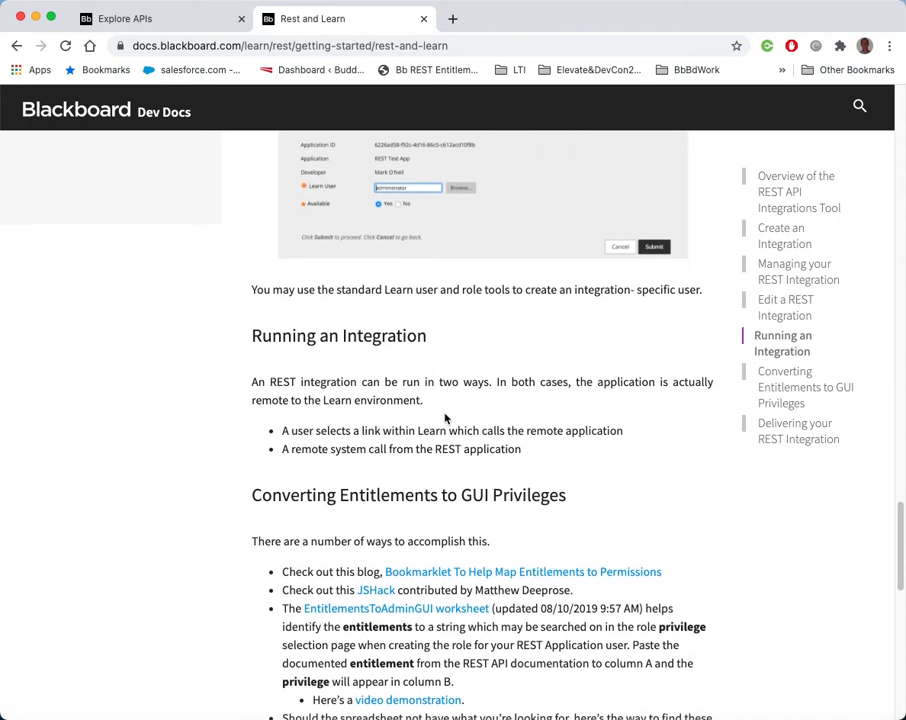
pyautogui.scroll(5, 445, 418)
pyautogui.scroll(-3, 445, 418)
pyautogui.scroll(-5, 445, 418)
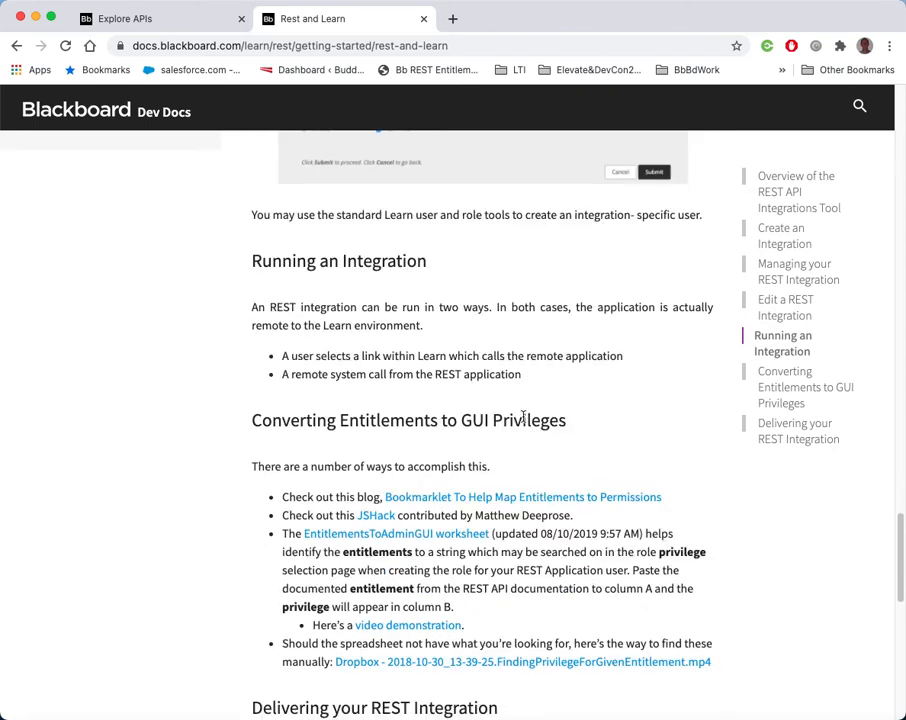
pyautogui.scroll(-1, 466, 421)
pyautogui.scroll(-2, 462, 417)
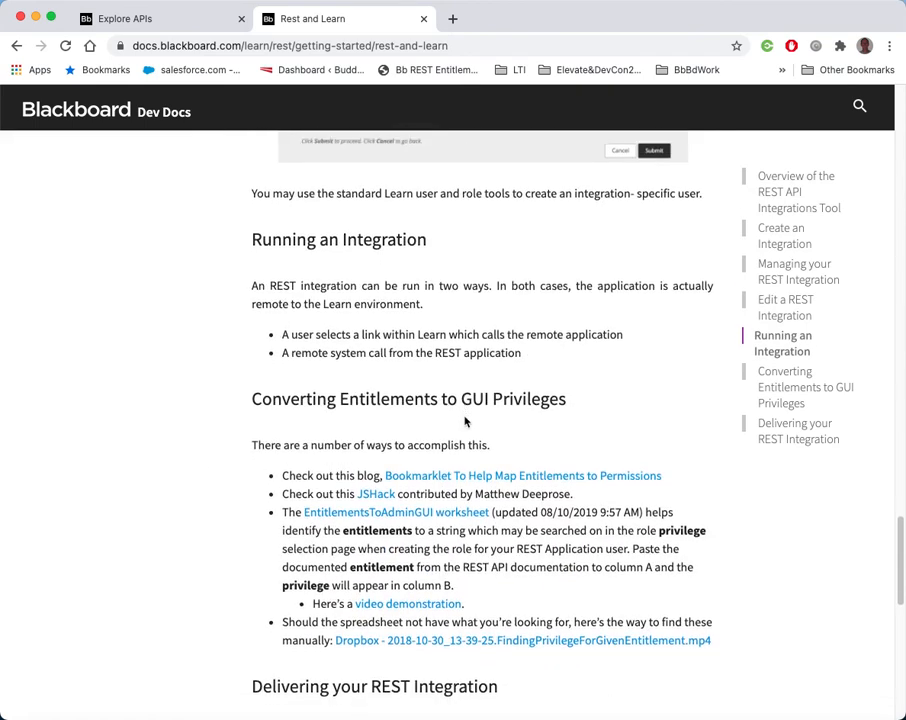
pyautogui.scroll(-1, 129, 318)
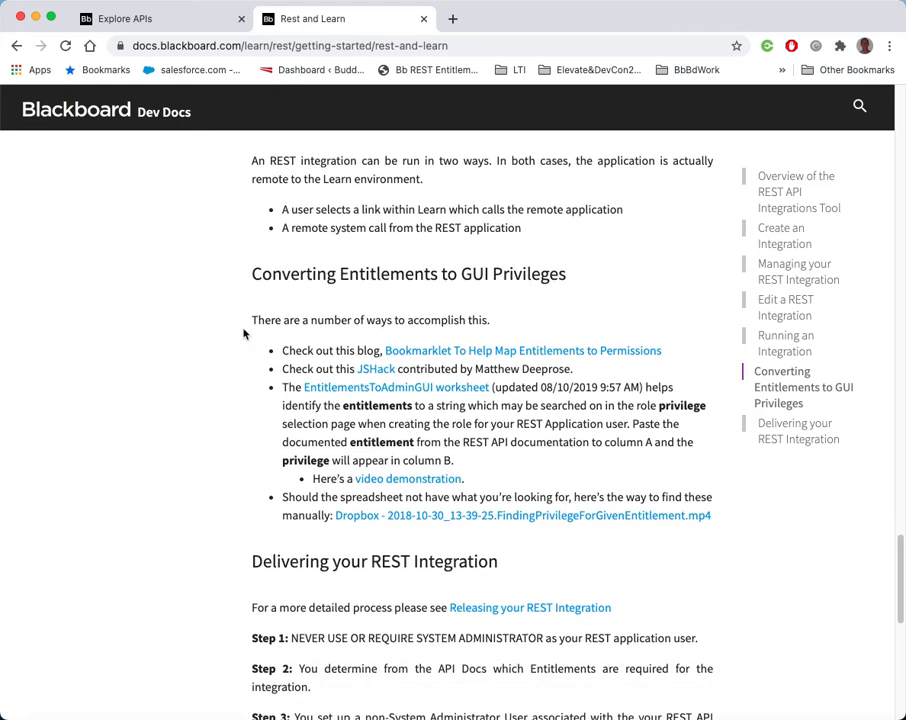
# On the Explore APIs tab, highlight the two entitlements listed for the GET /learn/api/public/v1/users/{userId}/courses endpoint
pyautogui.click(130, 18)
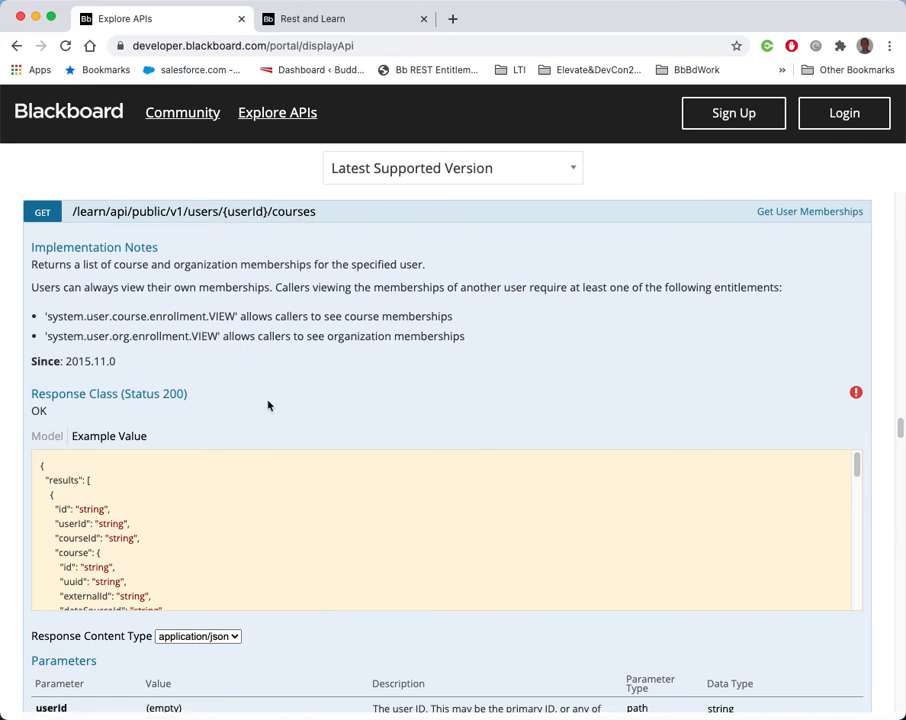
pyautogui.moveTo(483, 343); pyautogui.dragTo(206, 320)
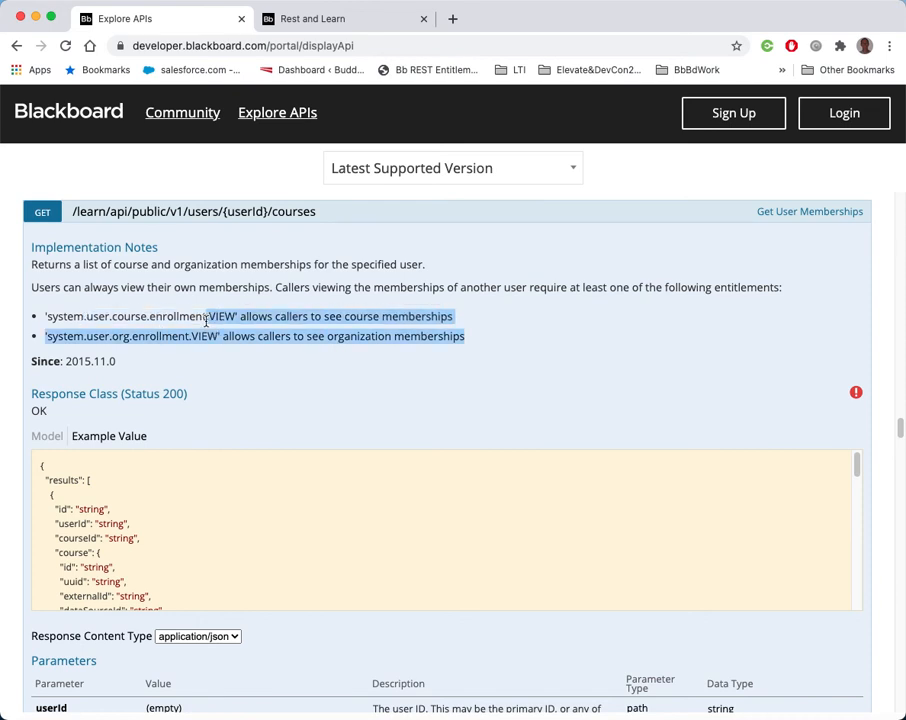
pyautogui.moveTo(206, 320); pyautogui.dragTo(43, 319)
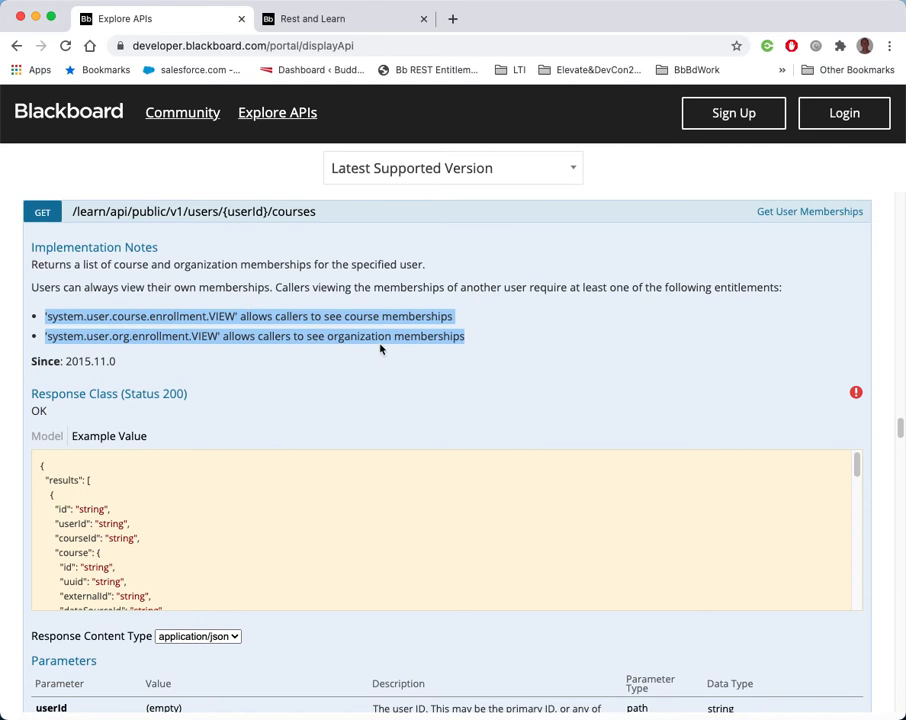
pyautogui.click(344, 336)
pyautogui.moveTo(487, 344); pyautogui.dragTo(38, 322)
# Open a new tab and go to bd-partner-a-ultra.blackboard.com
pyautogui.click(453, 19)
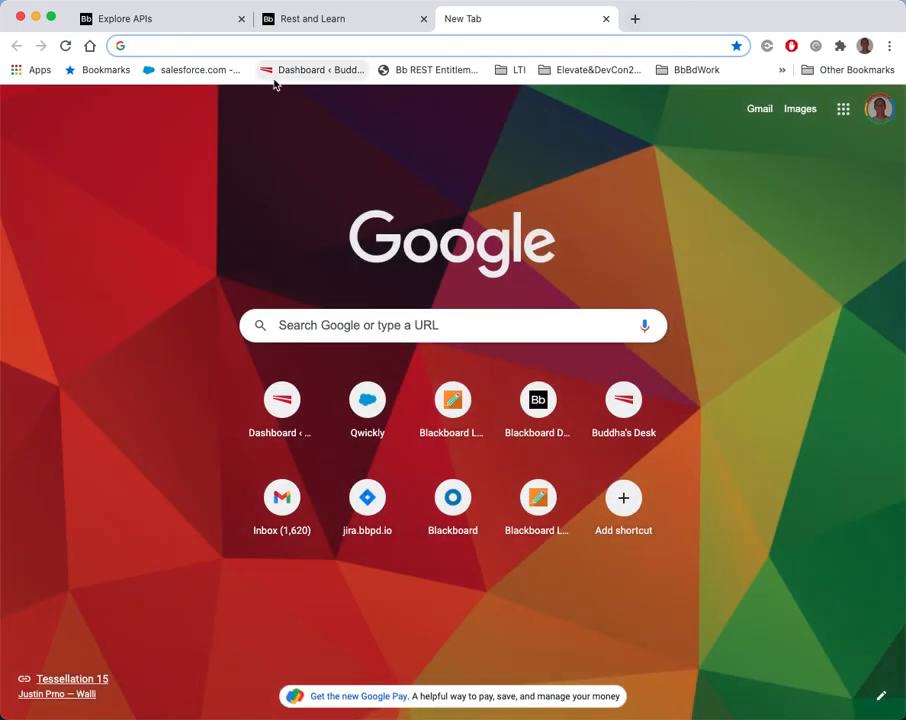
pyautogui.write('bd-')
pyautogui.press('Right')
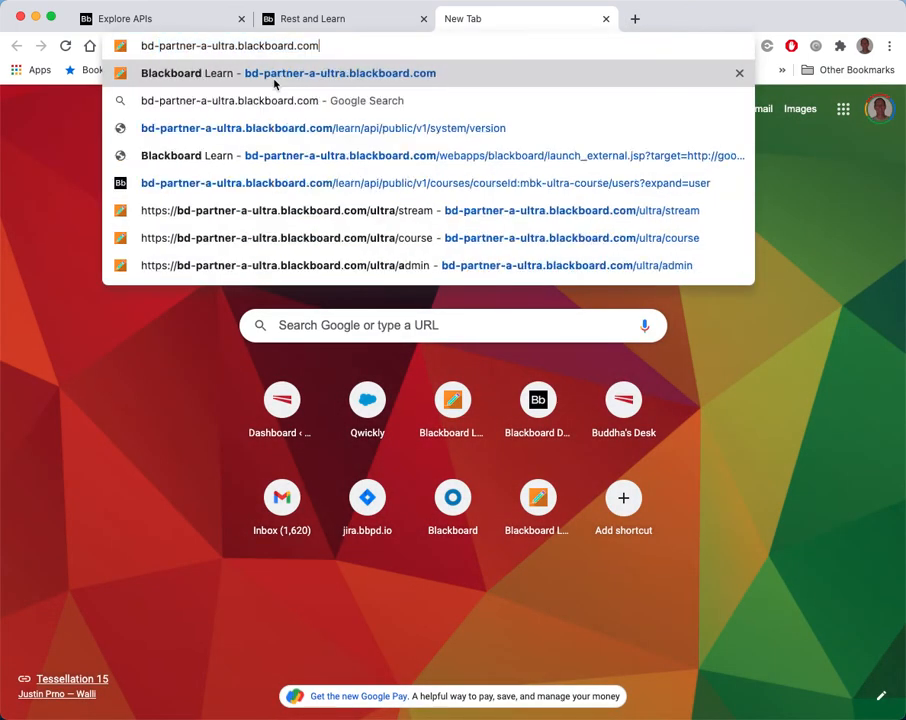
pyautogui.press('Return')
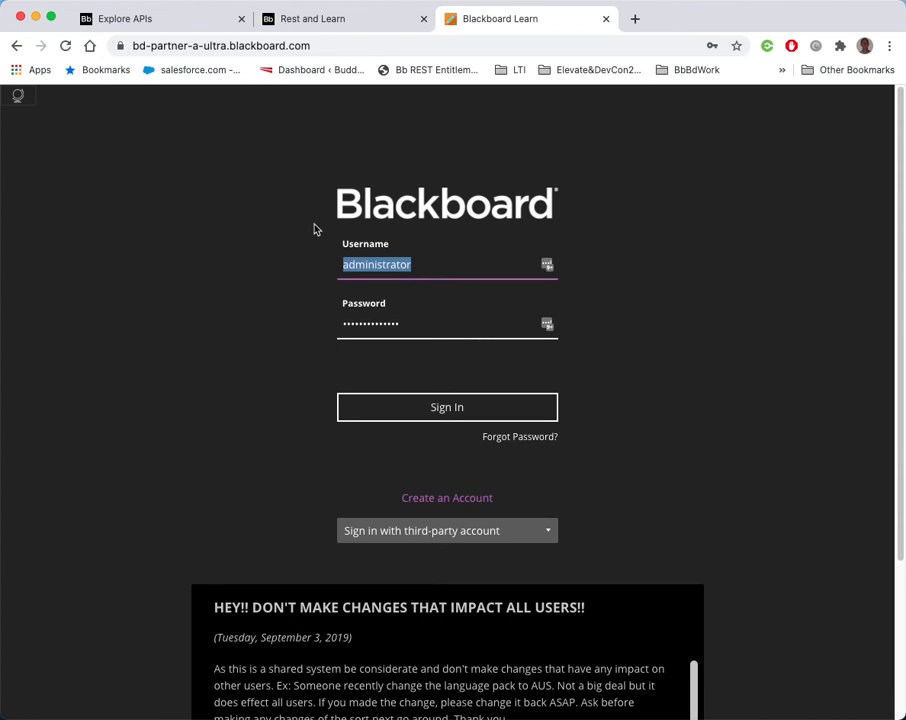
# Sign in to Blackboard Learn with the administrator username and account password
pyautogui.write(',ka')
pyautogui.press('BackSpace')
pyautogui.press('BackSpace')
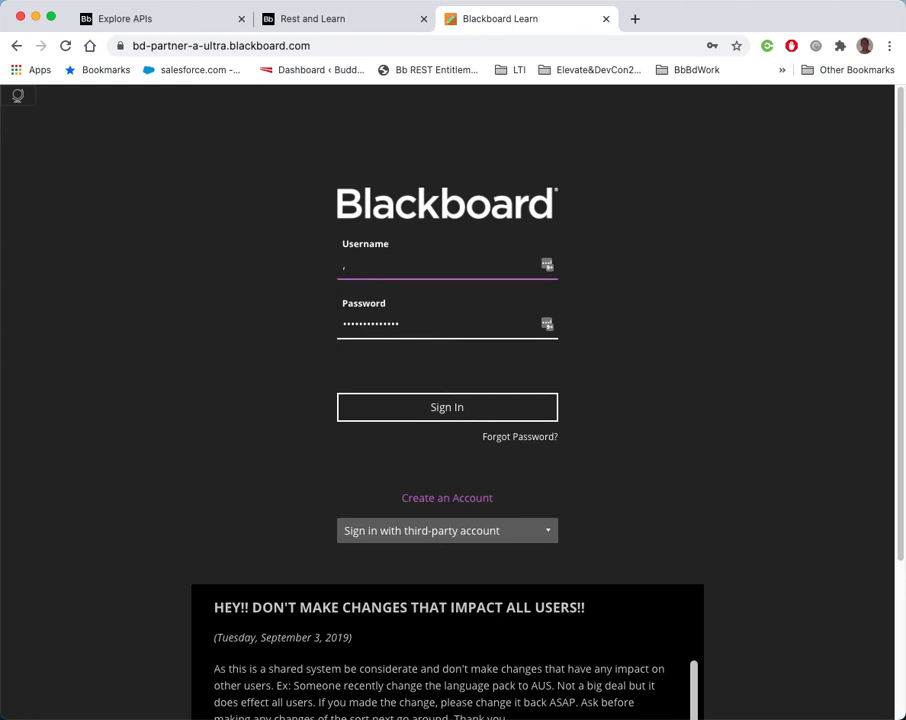
pyautogui.press('BackSpace')
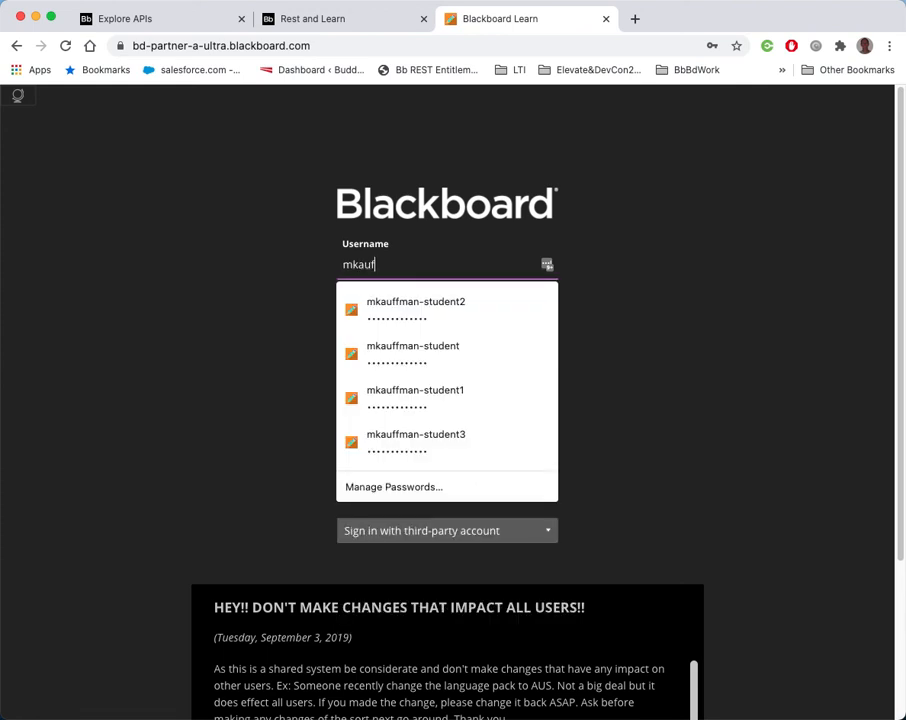
pyautogui.press('Tab')
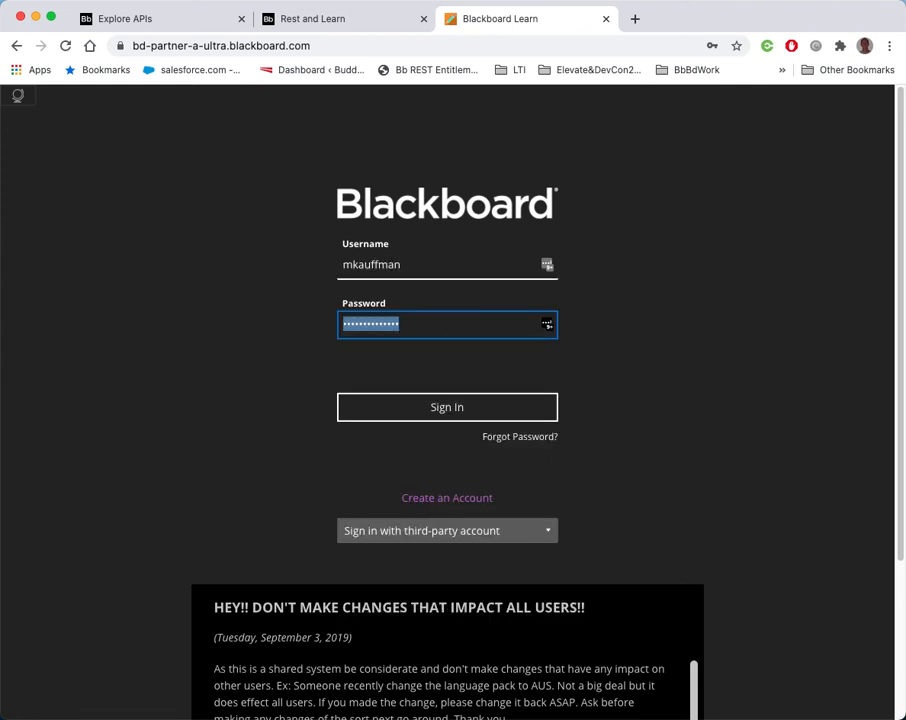
pyautogui.write('••••')
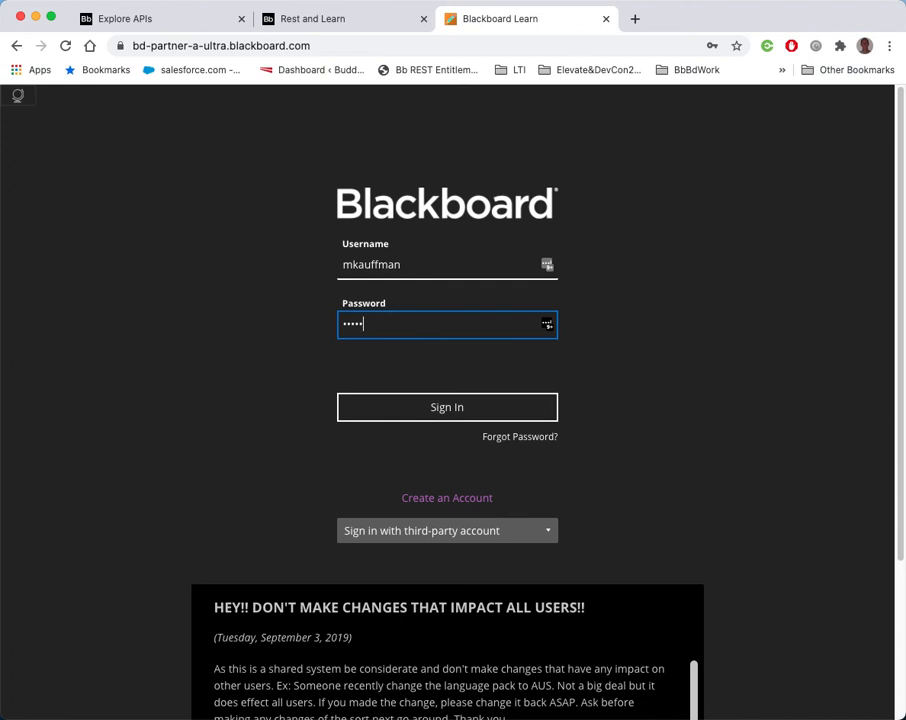
pyautogui.write('••••••••')
pyautogui.press('Return')
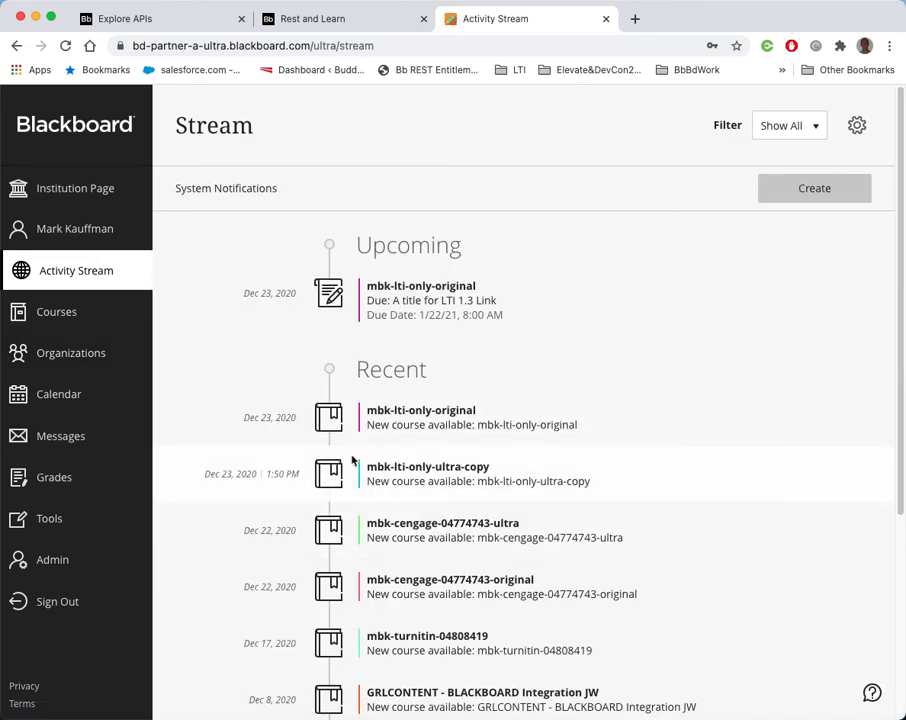
# Open System Roles from the Administrator Panel
pyautogui.click(56, 563)
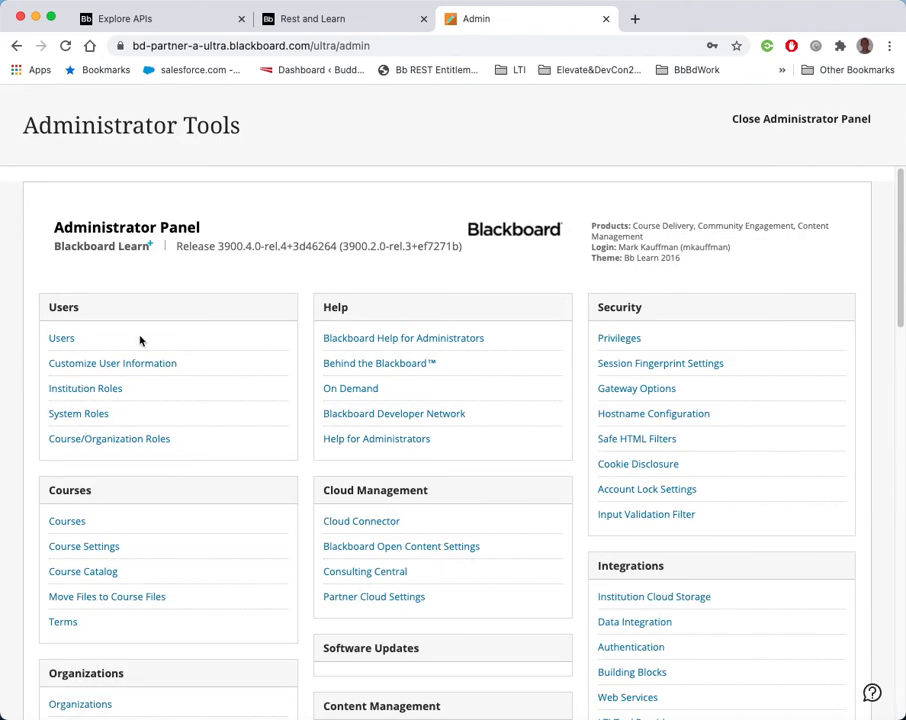
pyautogui.scroll(-1, 212, 464)
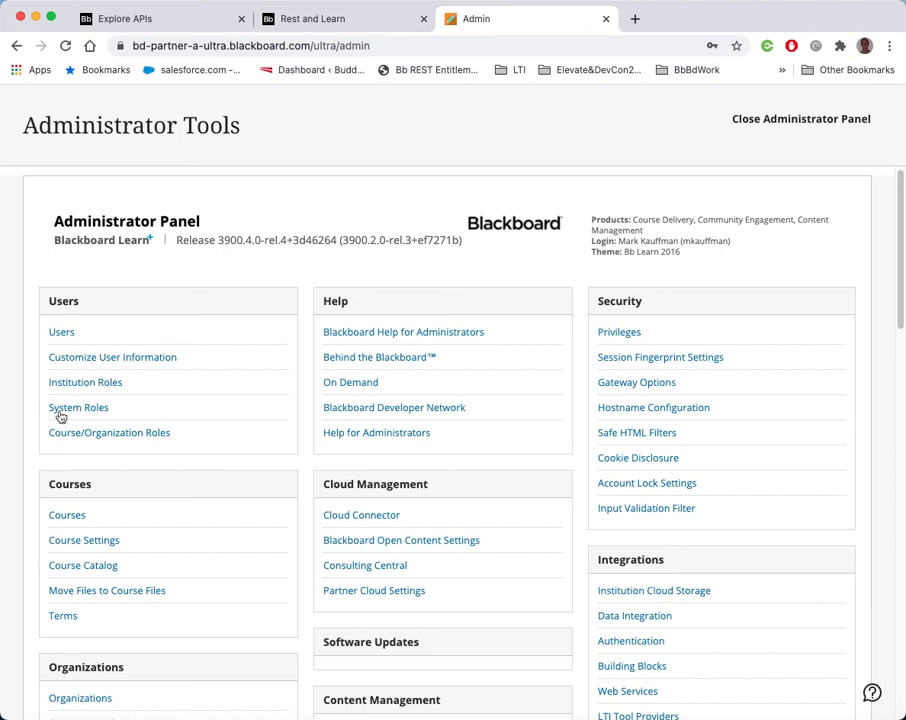
pyautogui.scroll(1, 133, 414)
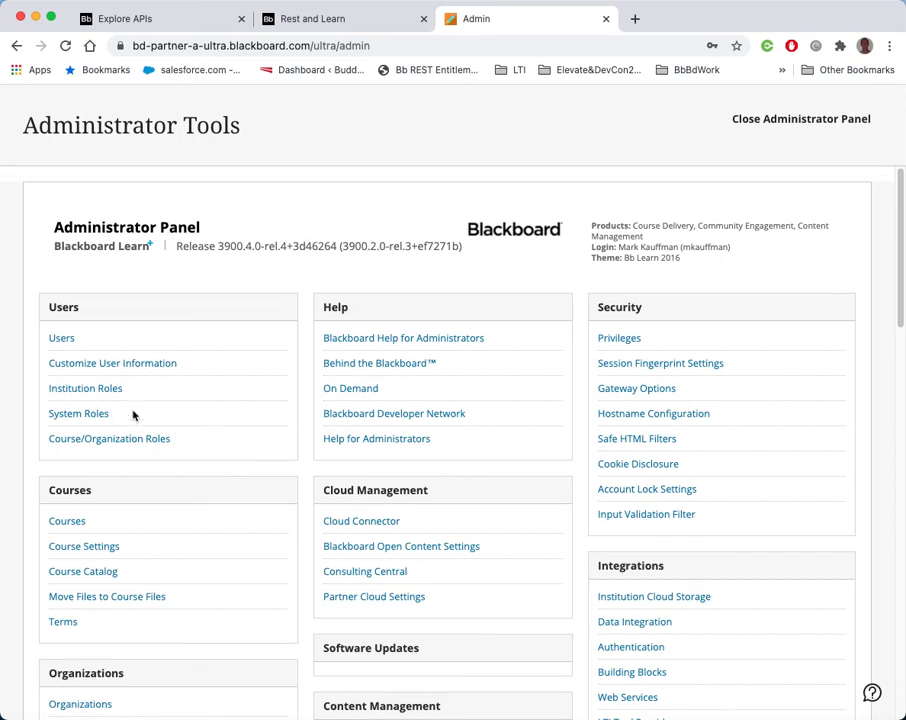
pyautogui.click(77, 414)
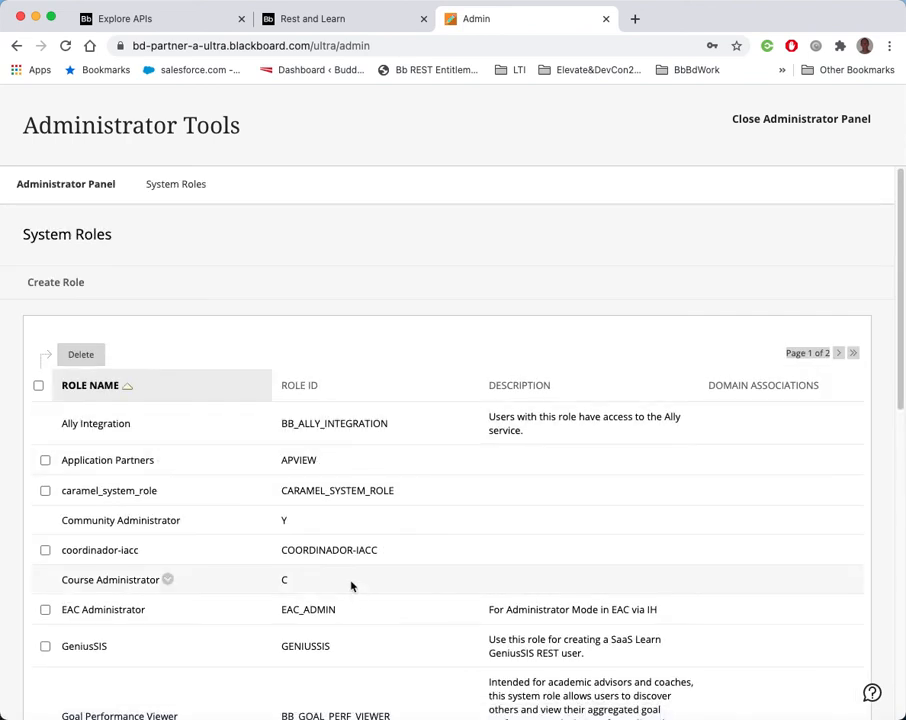
# Open the privileges of the Application Partners system role
pyautogui.scroll(-2, 306, 498)
pyautogui.scroll(2, 308, 500)
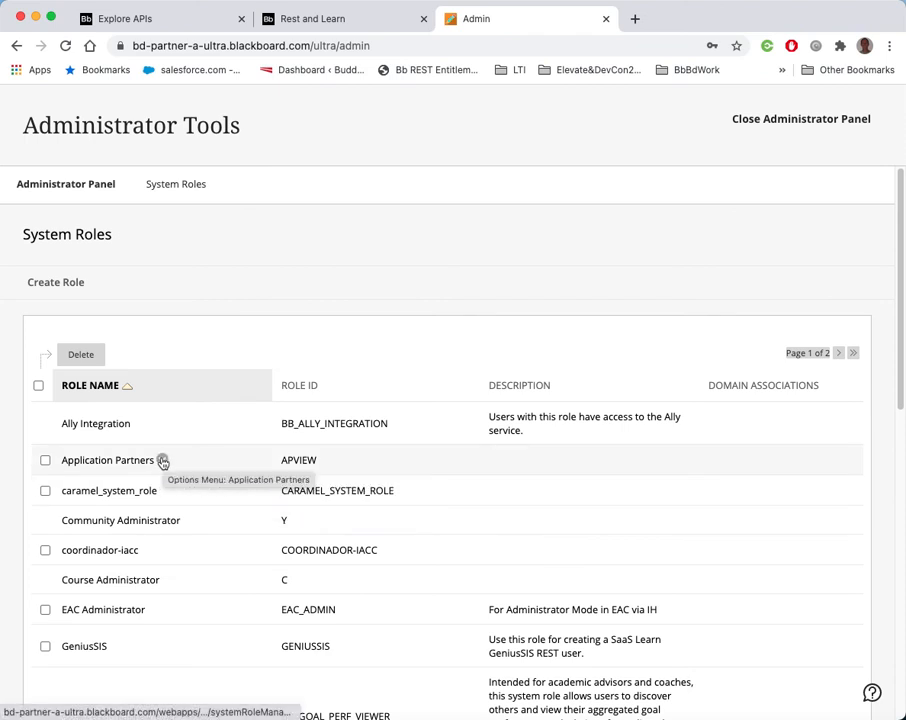
pyautogui.click(160, 461)
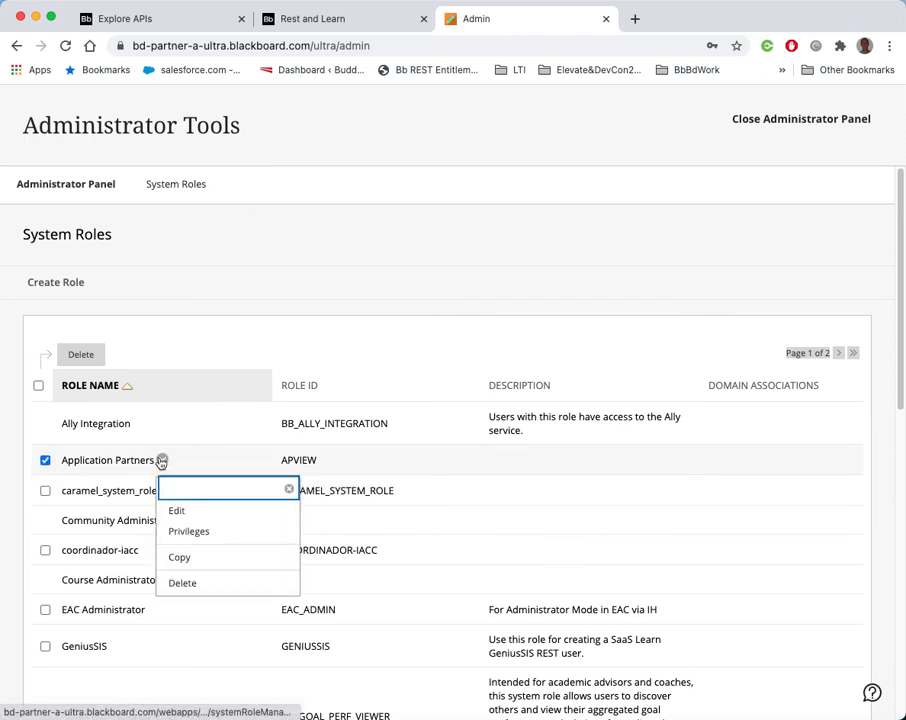
pyautogui.click(200, 533)
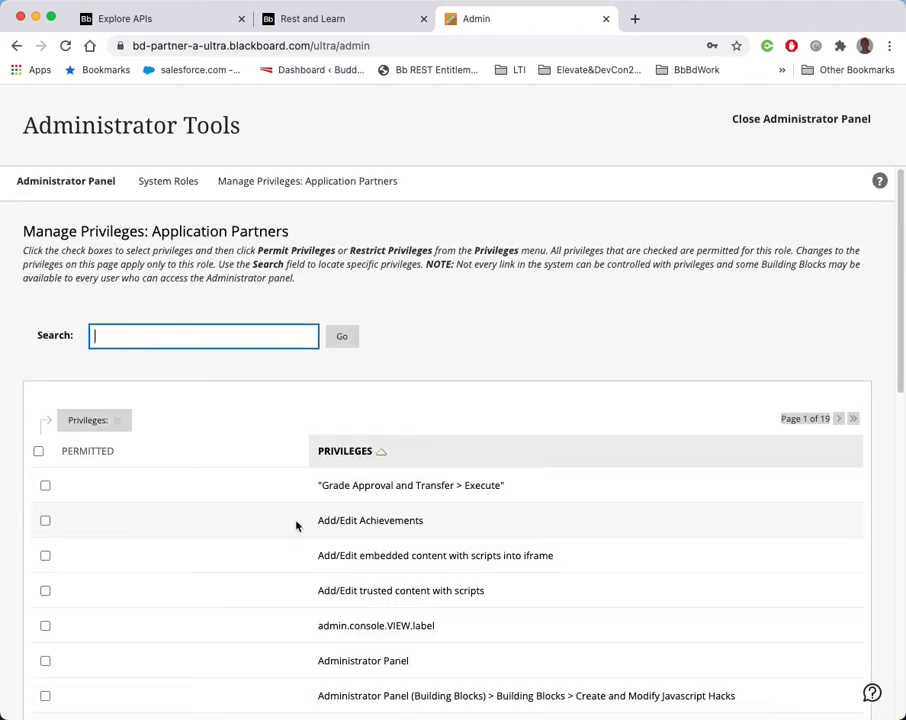
# Sort the Application Partners privileges by the Permitted column
pyautogui.scroll(-3, 294, 520)
pyautogui.scroll(3, 280, 515)
pyautogui.click(92, 455)
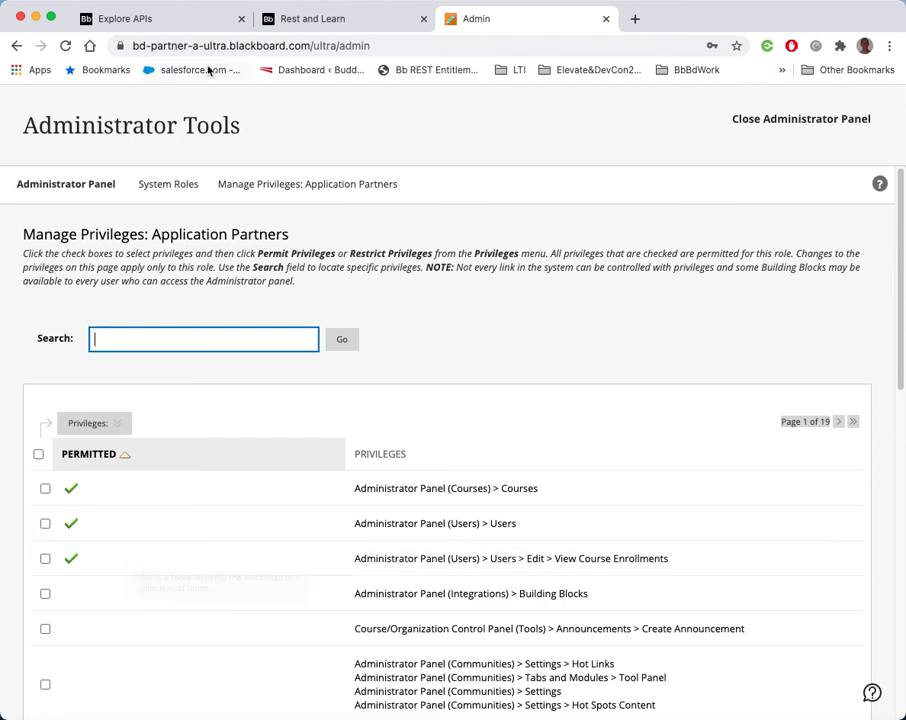
# Review the Rest and Learn documentation section on converting entitlements to GUI privileges
pyautogui.click(310, 24)
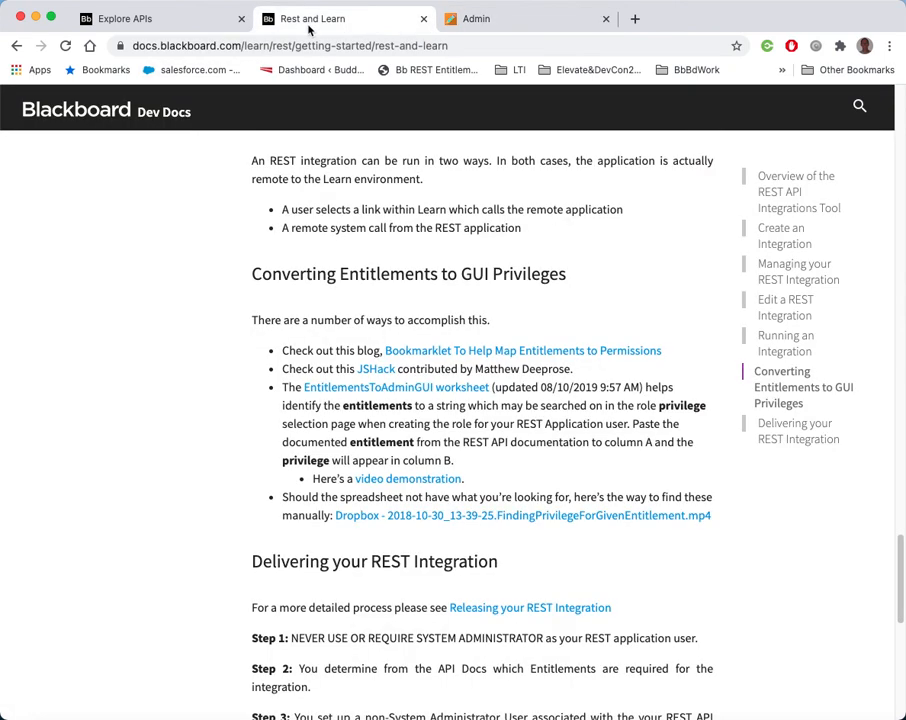
pyautogui.click(153, 24)
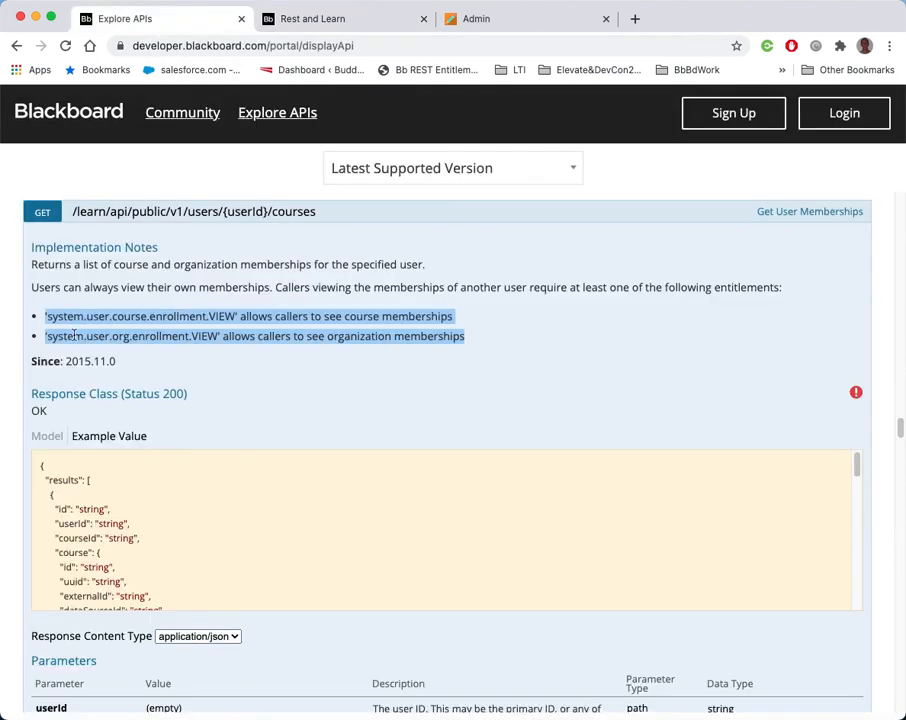
pyautogui.click(311, 29)
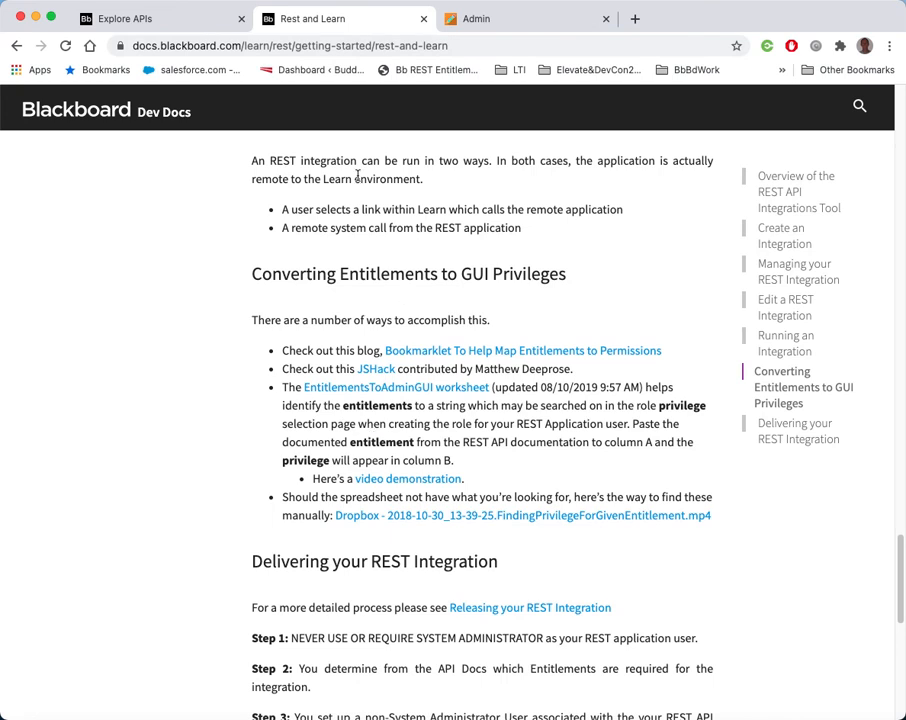
pyautogui.scroll(-10, 214, 497)
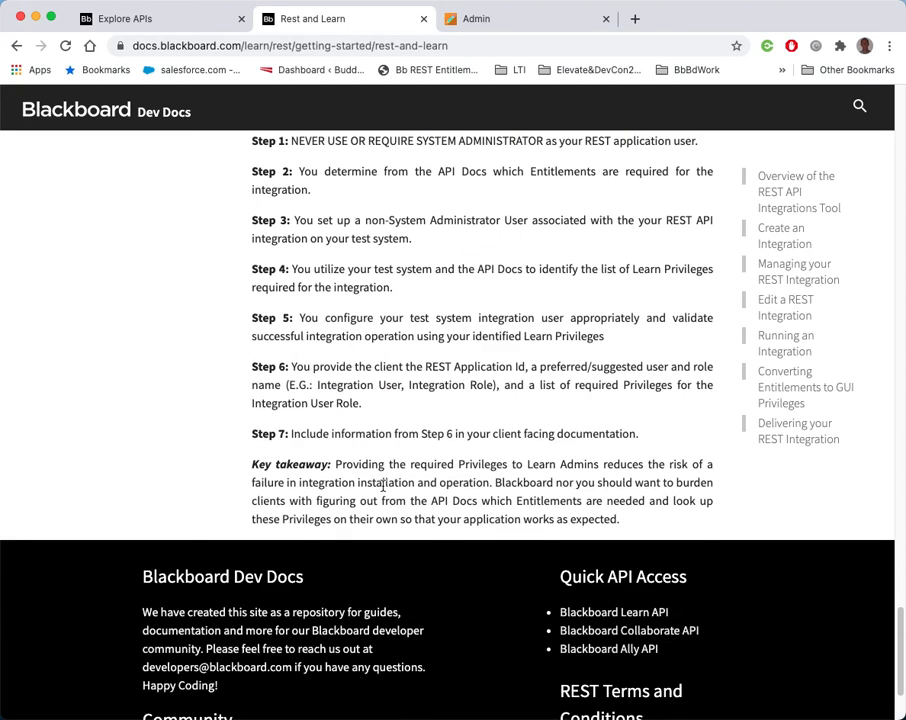
pyautogui.scroll(6, 381, 490)
pyautogui.scroll(3, 383, 490)
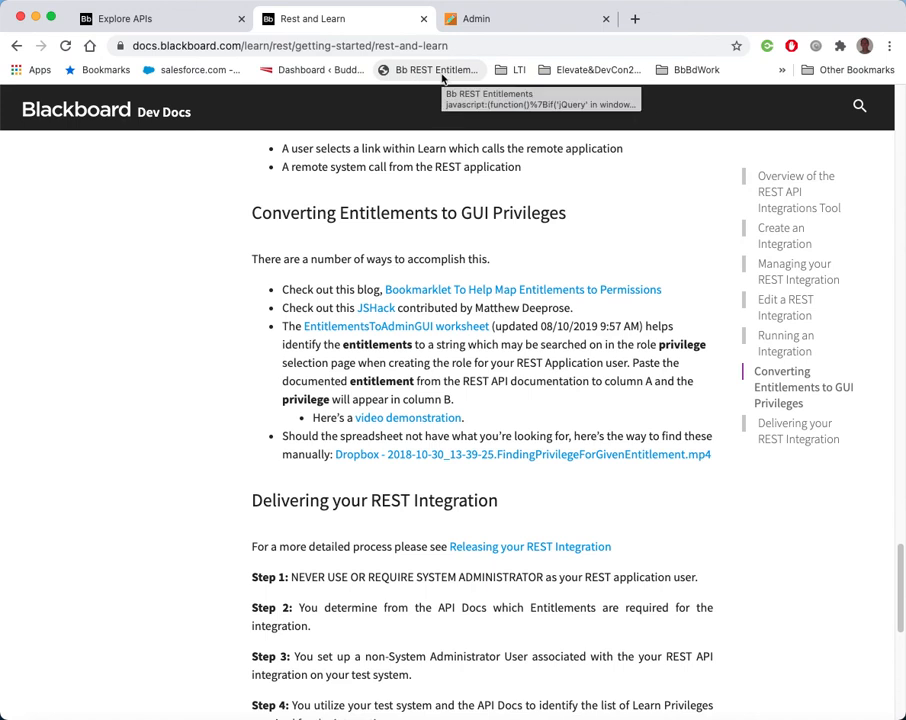
# Run the Bb REST Entitlements bookmarklet on the privileges page to show each privilege's entitlement name
pyautogui.click(490, 20)
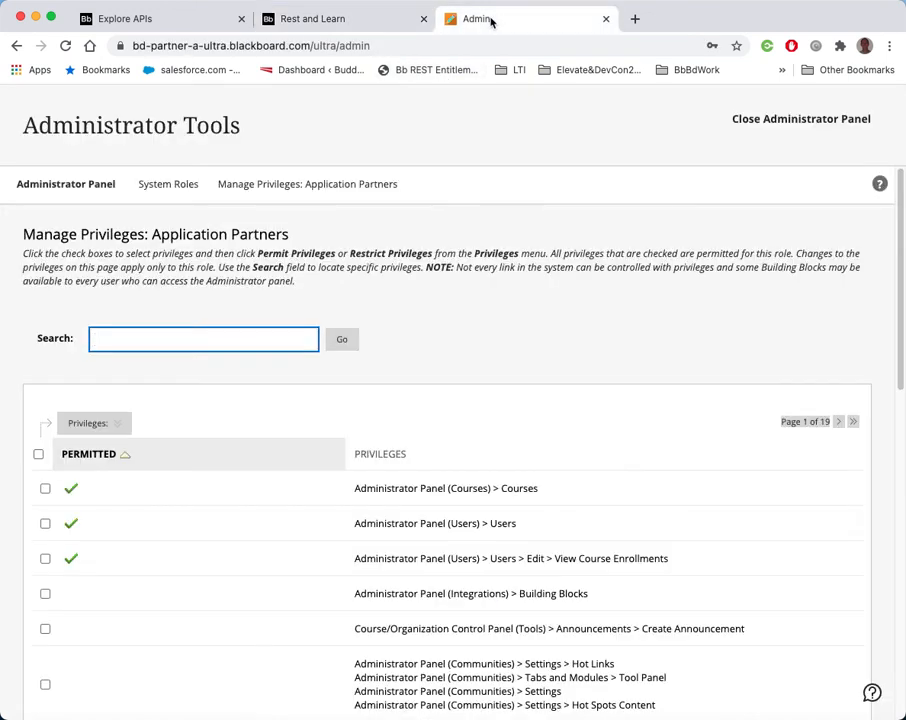
pyautogui.click(397, 77)
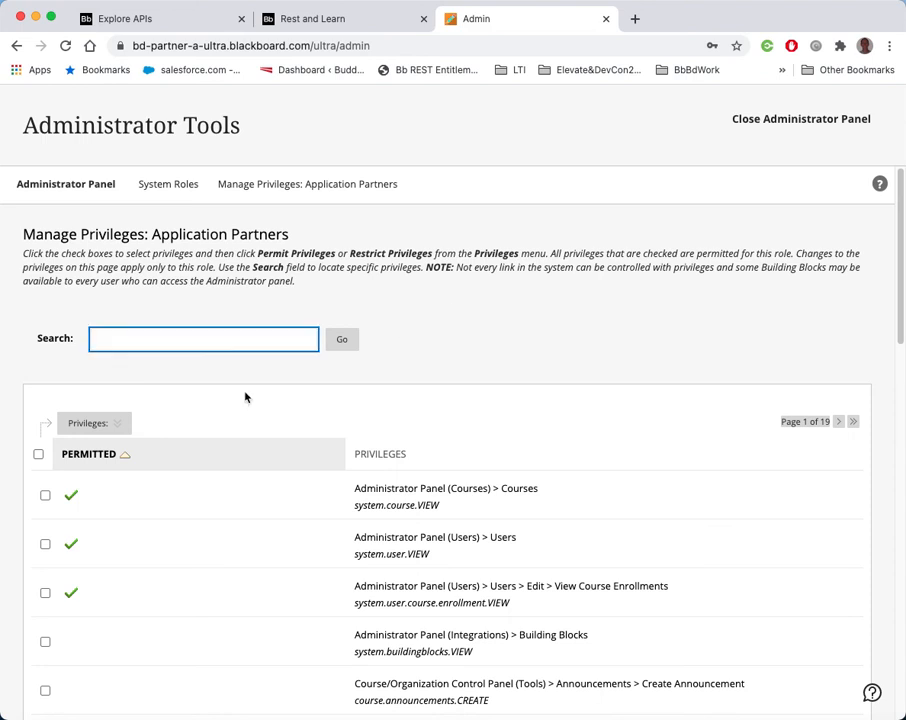
# Make a copy of the Application Partners system role from the System Roles list
pyautogui.click(170, 21)
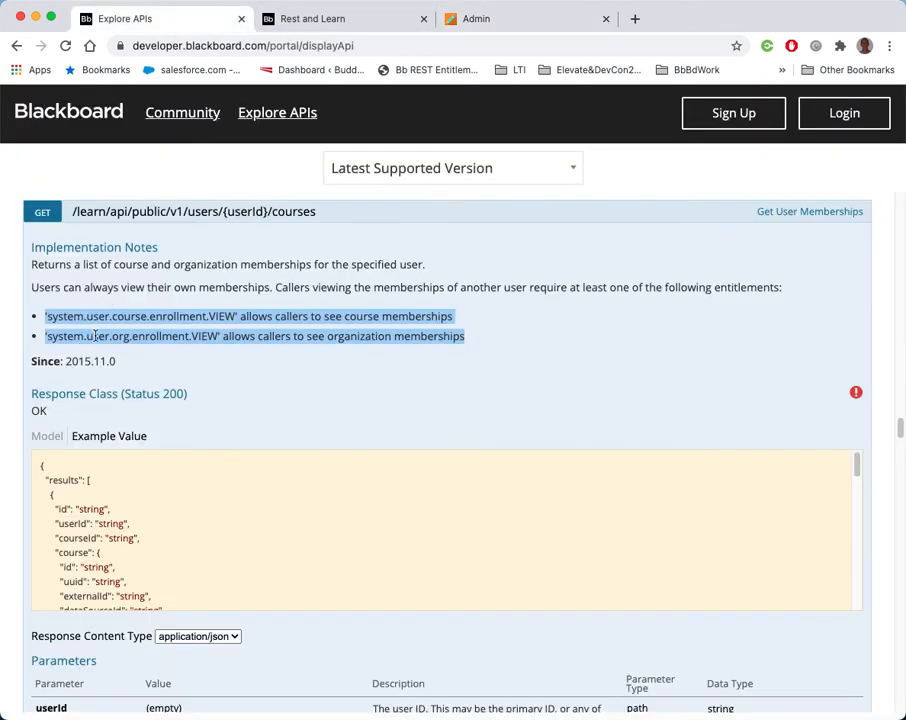
pyautogui.click(340, 20)
pyautogui.click(472, 19)
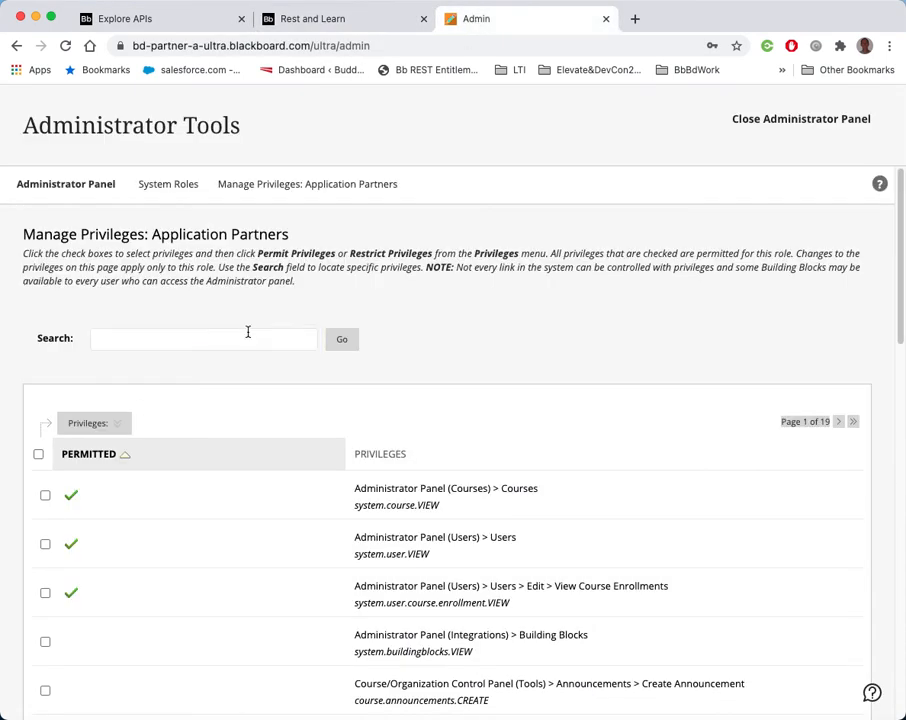
pyautogui.click(164, 186)
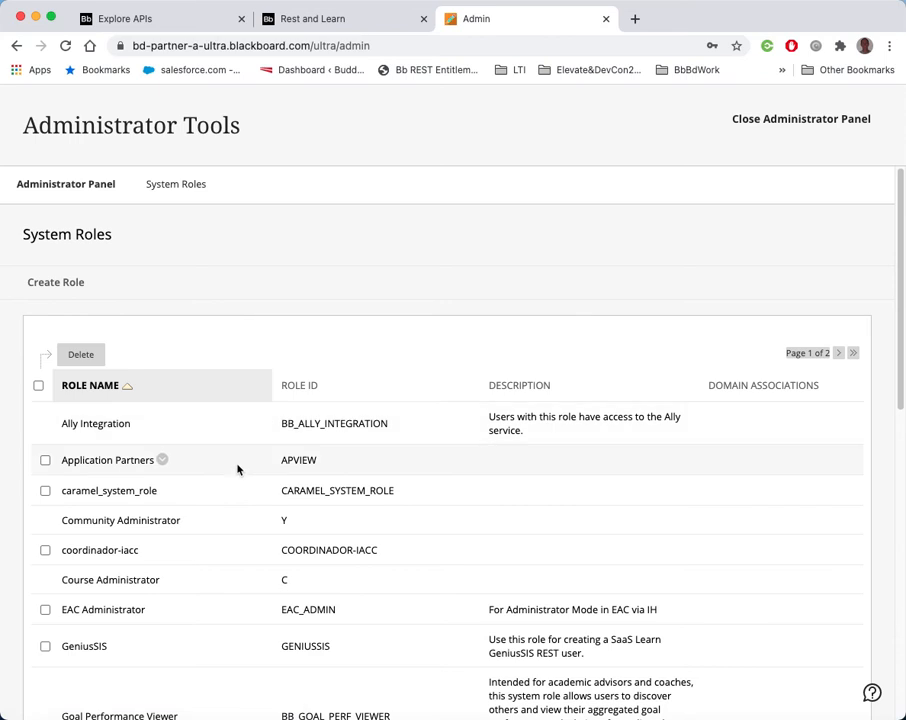
pyautogui.click(162, 460)
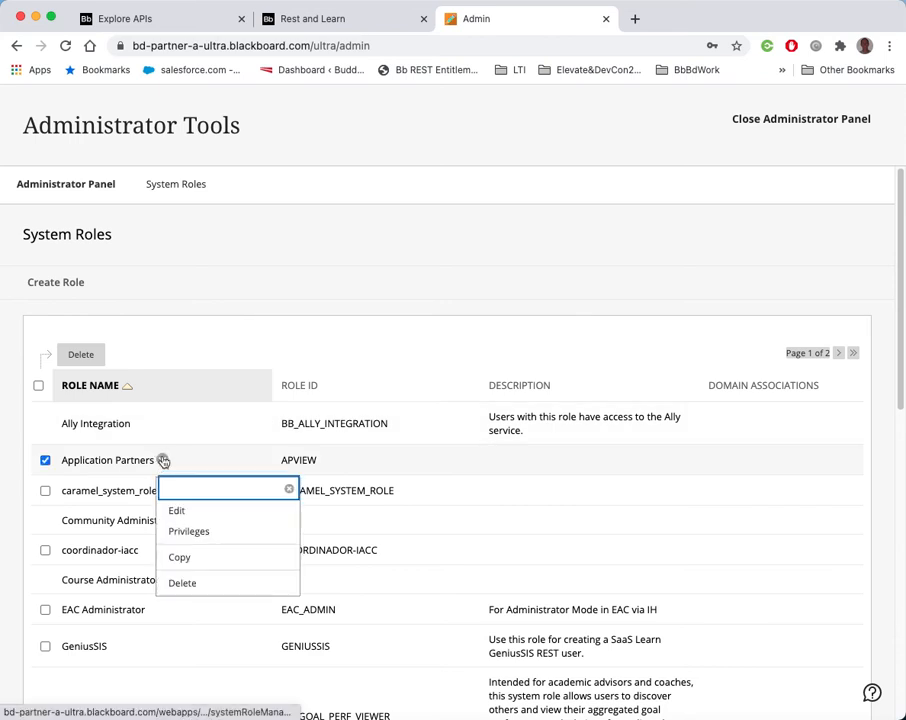
pyautogui.click(180, 557)
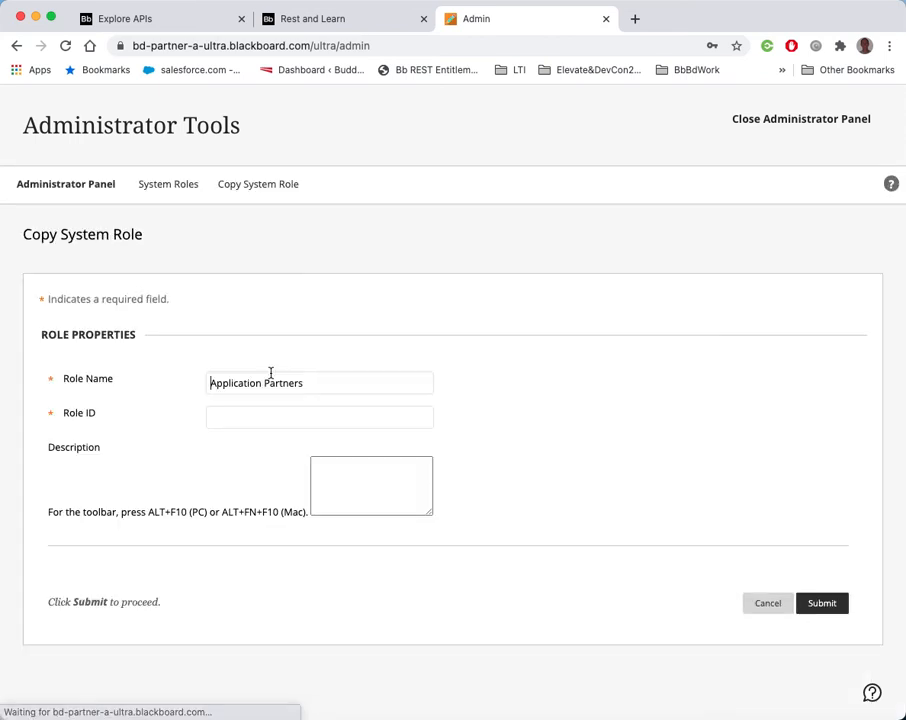
# Set both the role name and the role ID of the copied role to CourseEnrollmentsOnly
pyautogui.moveTo(312, 385); pyautogui.dragTo(141, 382)
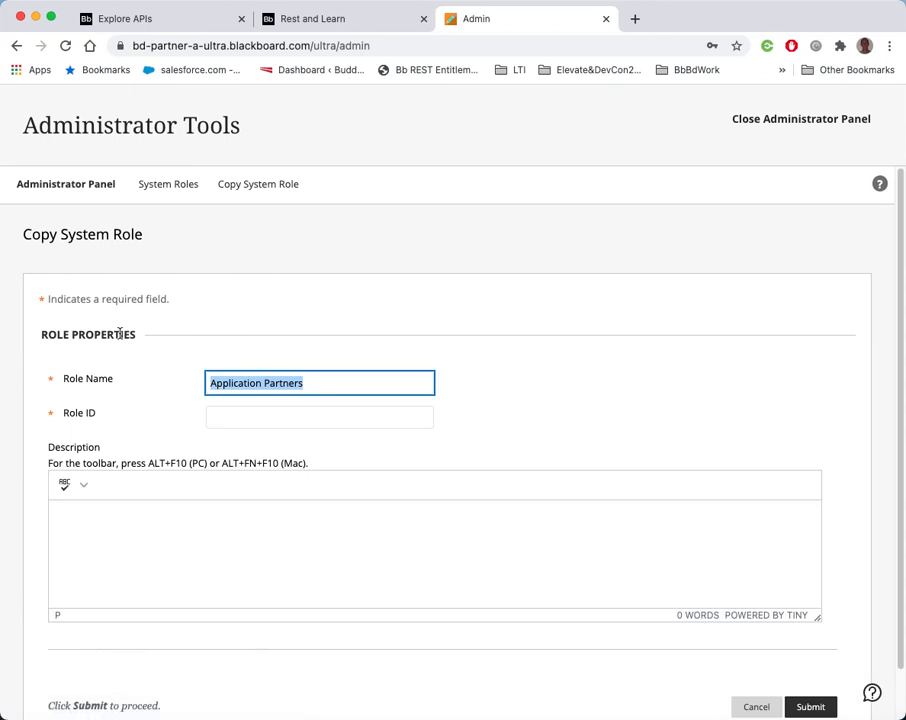
pyautogui.write('CourseEnroll')
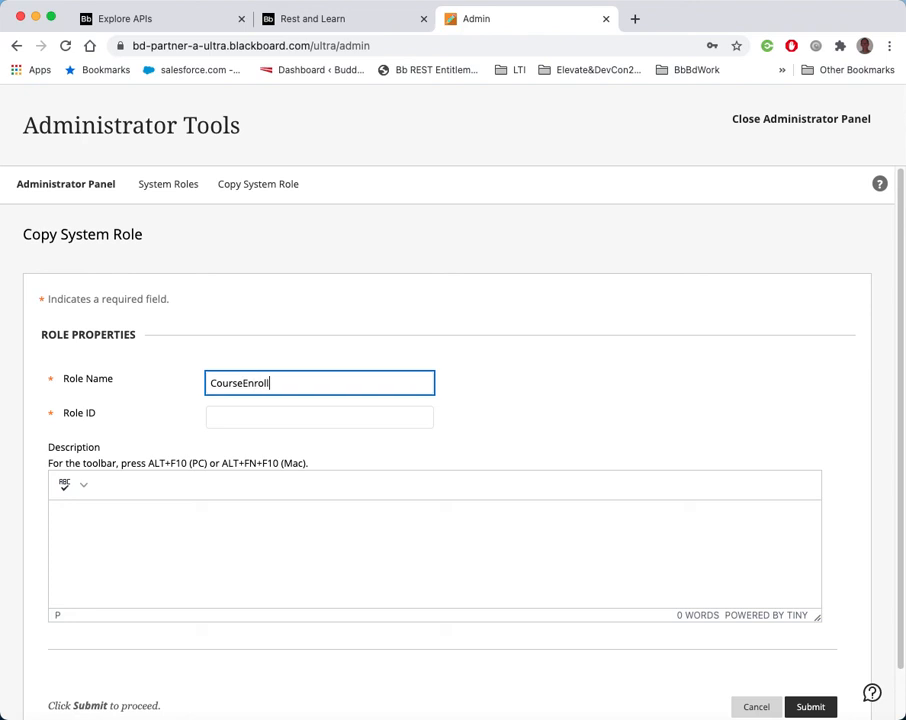
pyautogui.write('mentsOnlh')
pyautogui.press('BackSpace')
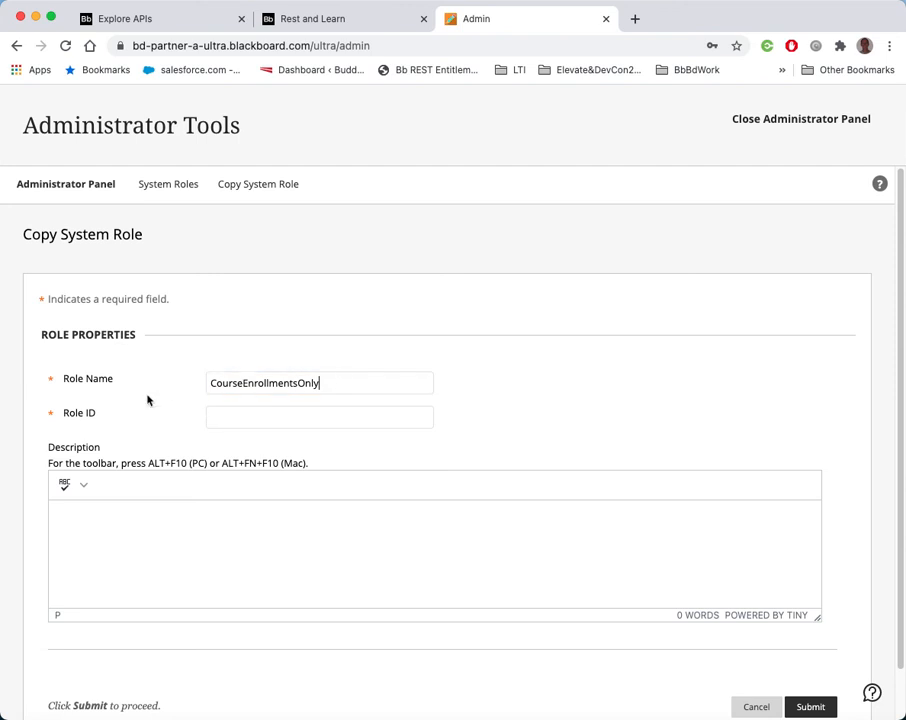
pyautogui.press('super+a')
pyautogui.rightClick(243, 390)
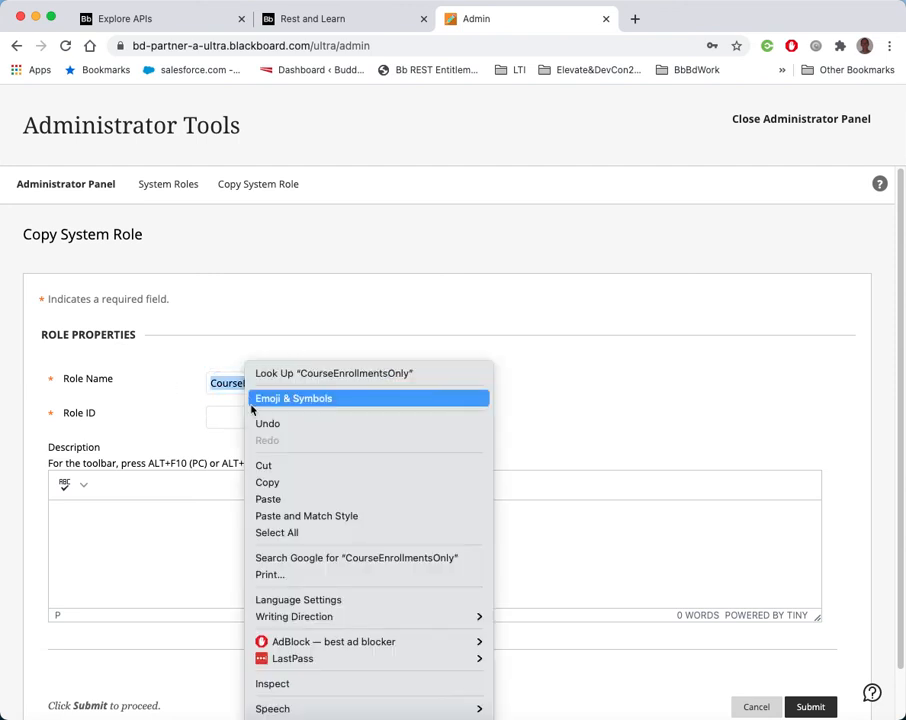
pyautogui.click(282, 477)
pyautogui.click(243, 421)
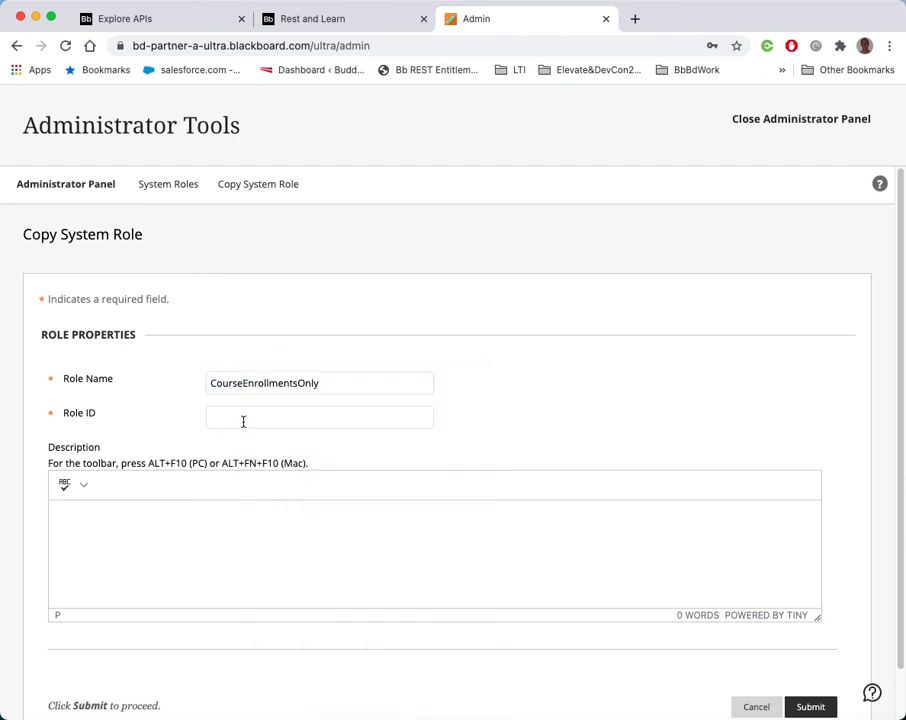
pyautogui.press('super+v')
pyautogui.click(121, 415)
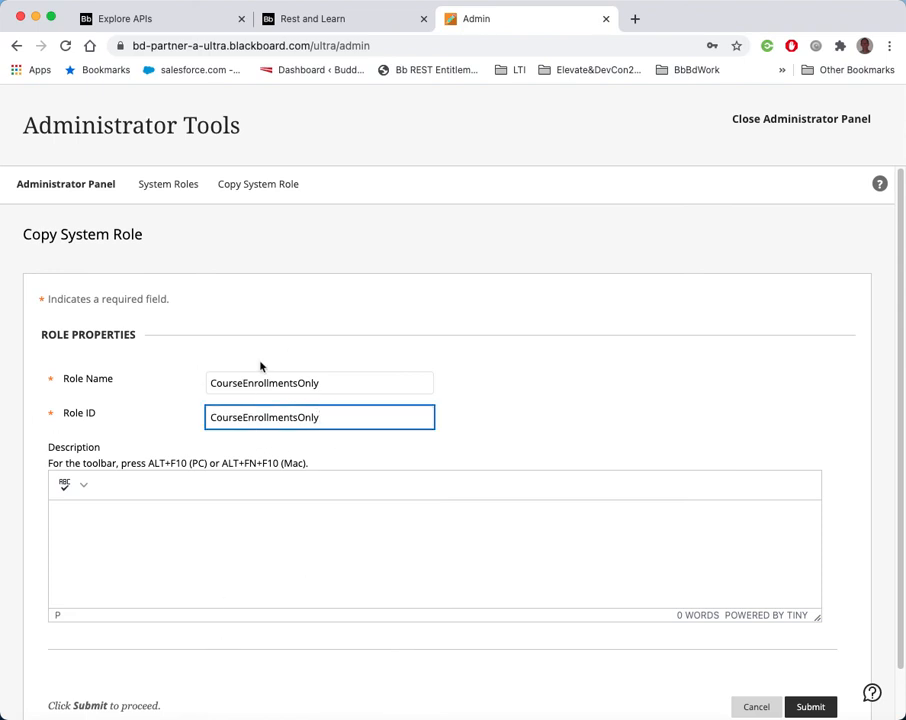
# Paste the system.user.course.enrollment.VIEW and system.user.org.enrollment.VIEW entitlement lines from the API docs into the description and submit the role
pyautogui.scroll(-1, 459, 491)
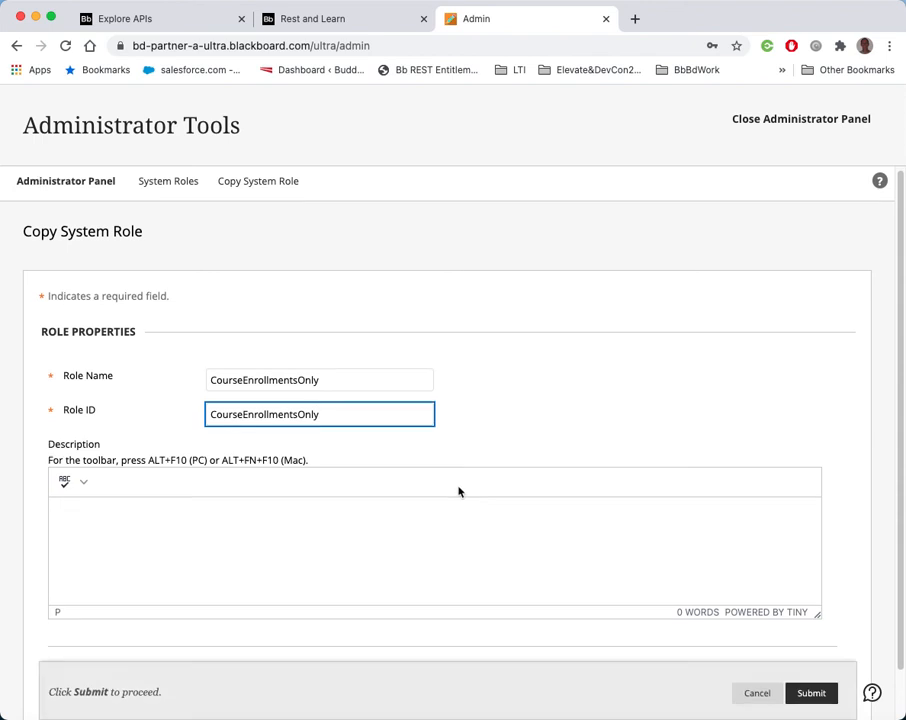
pyautogui.scroll(-2, 459, 491)
pyautogui.click(336, 518)
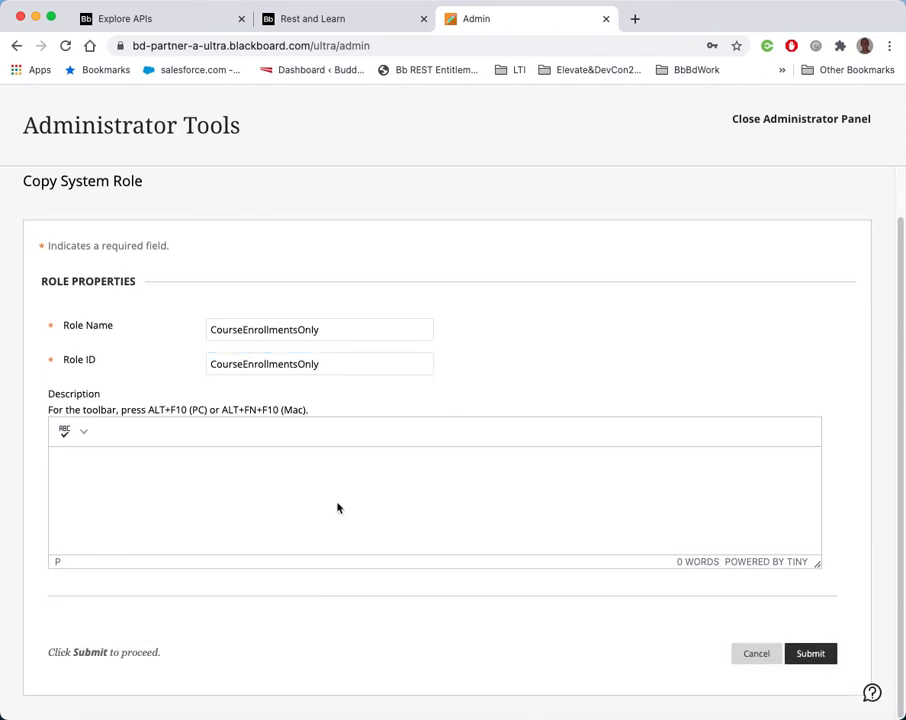
pyautogui.click(298, 20)
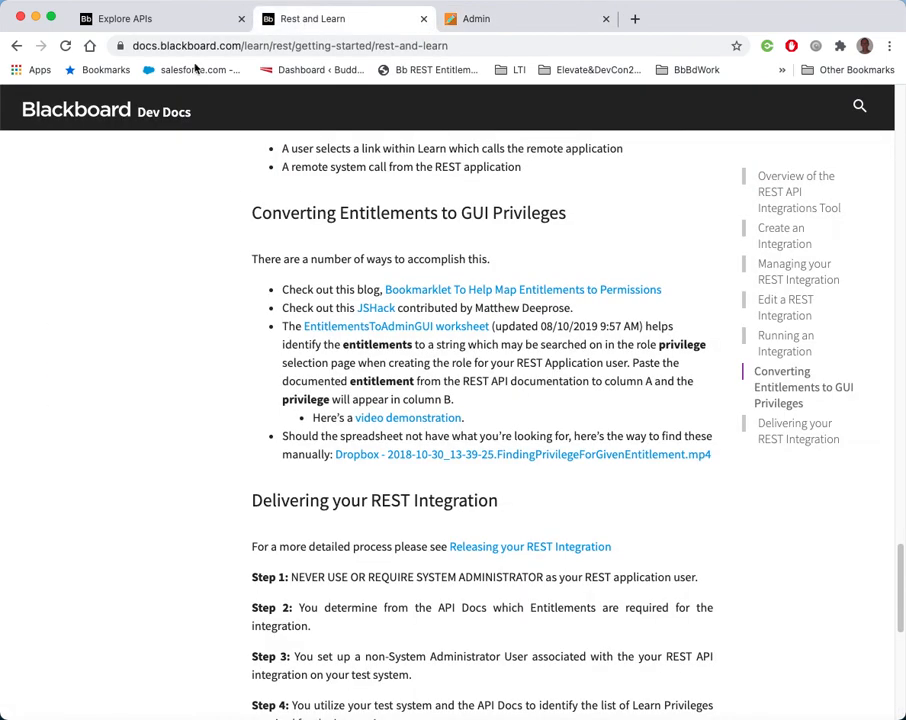
pyautogui.click(174, 20)
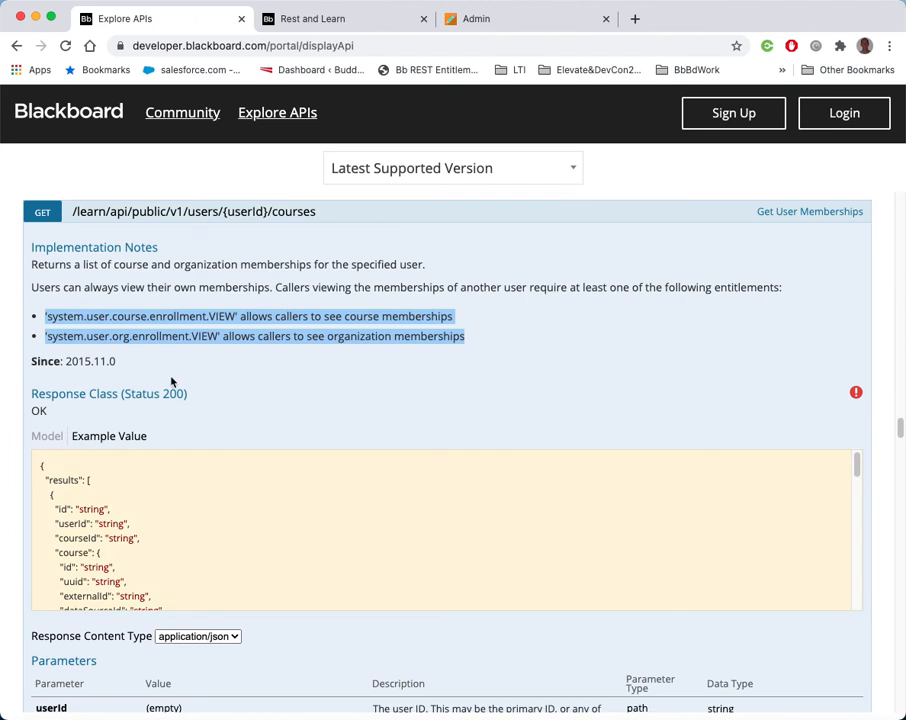
pyautogui.rightClick(290, 317)
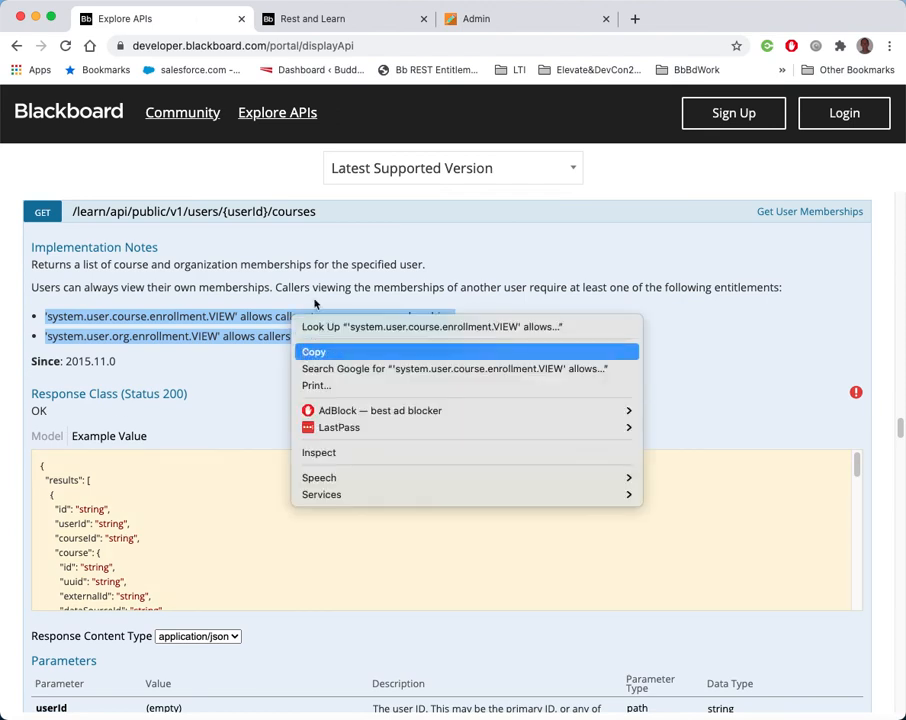
pyautogui.click(320, 352)
pyautogui.click(467, 20)
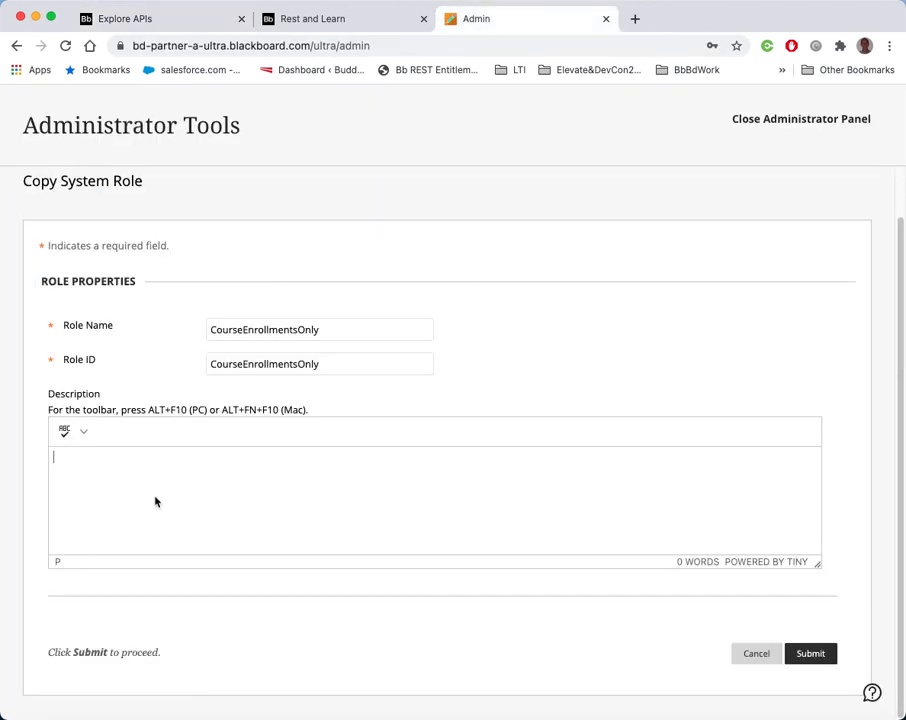
pyautogui.press('super+v')
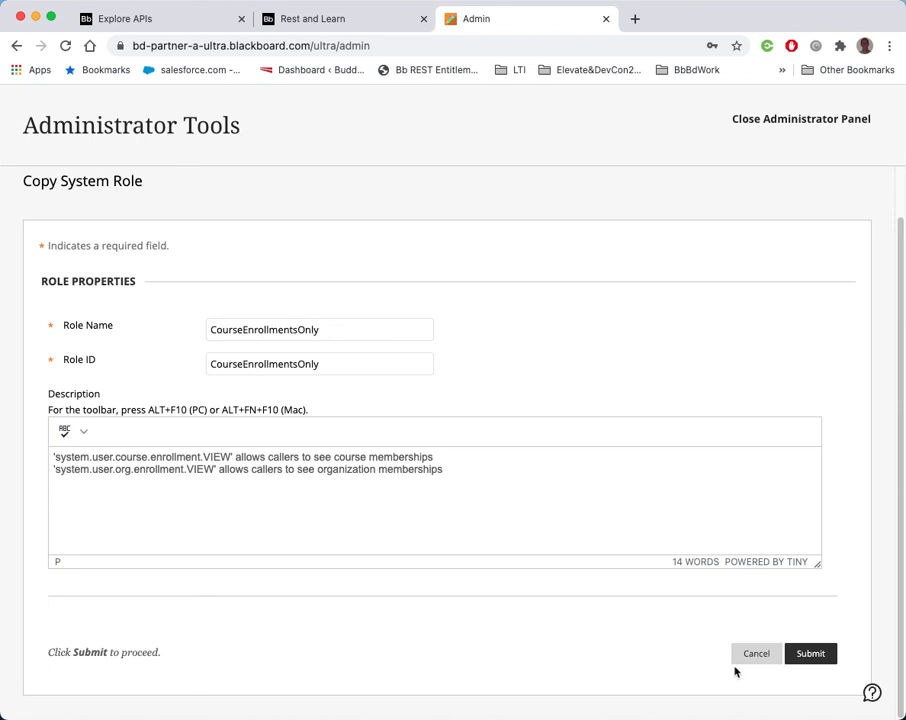
pyautogui.click(819, 658)
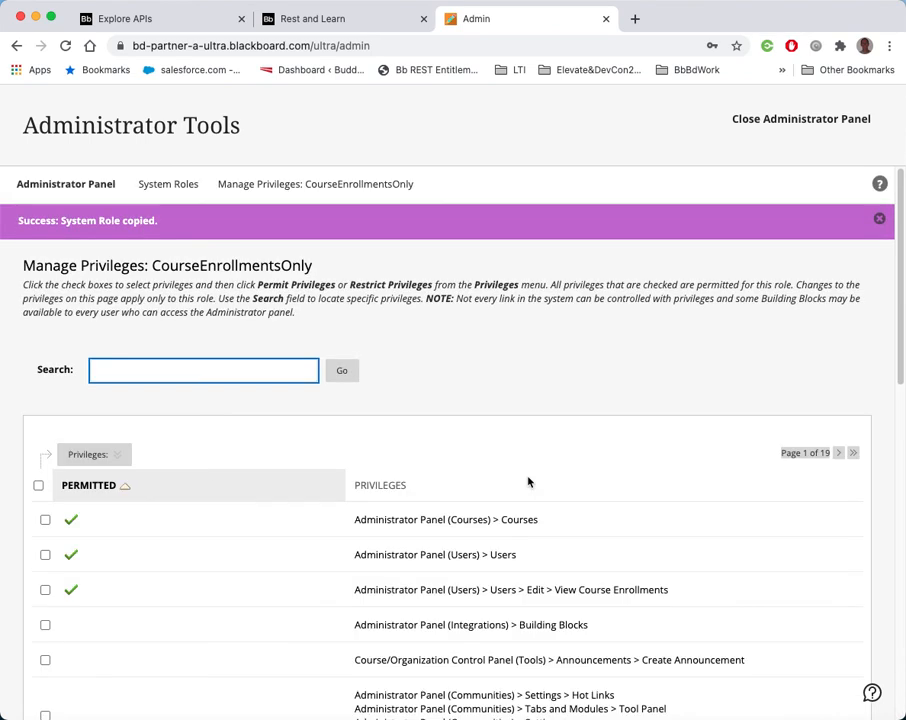
# Restrict the three permitted privileges of CourseEnrollmentsOnly and redisplay the entitlement names with the bookmarklet
pyautogui.click(45, 519)
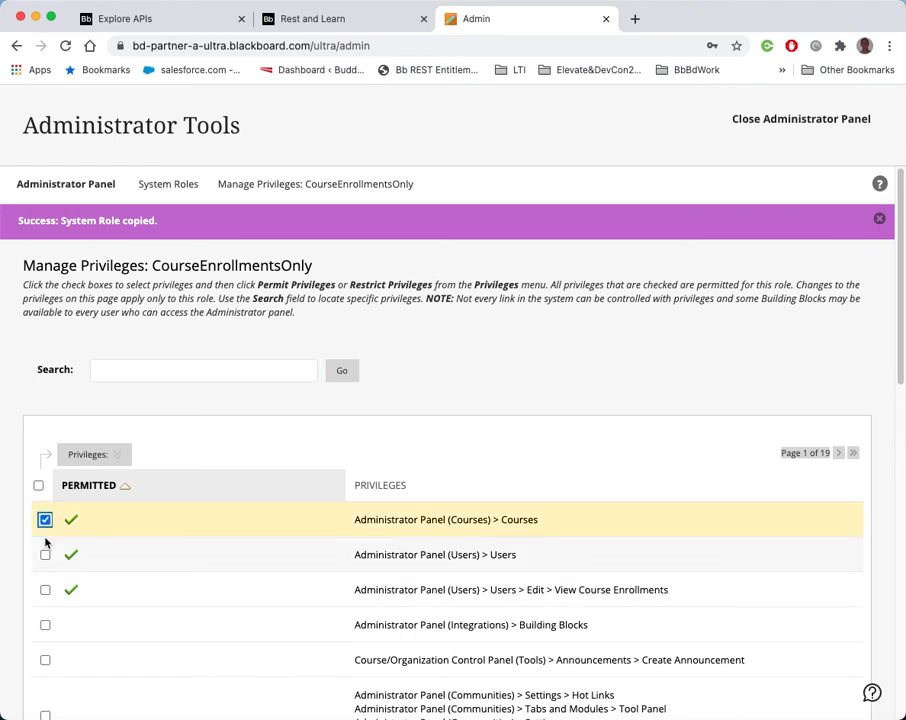
pyautogui.click(45, 554)
pyautogui.click(45, 589)
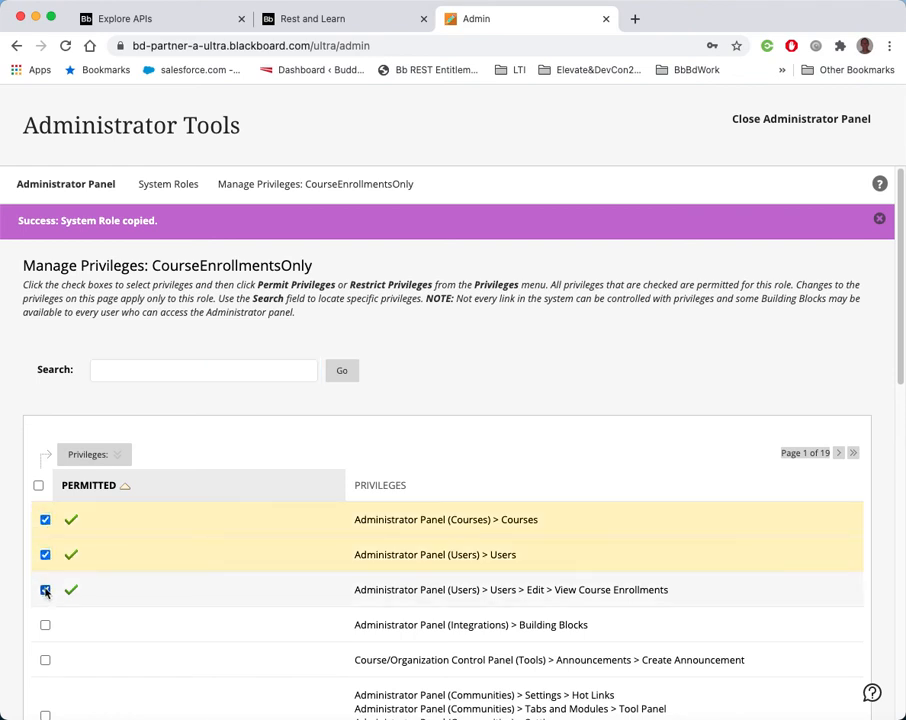
pyautogui.click(108, 457)
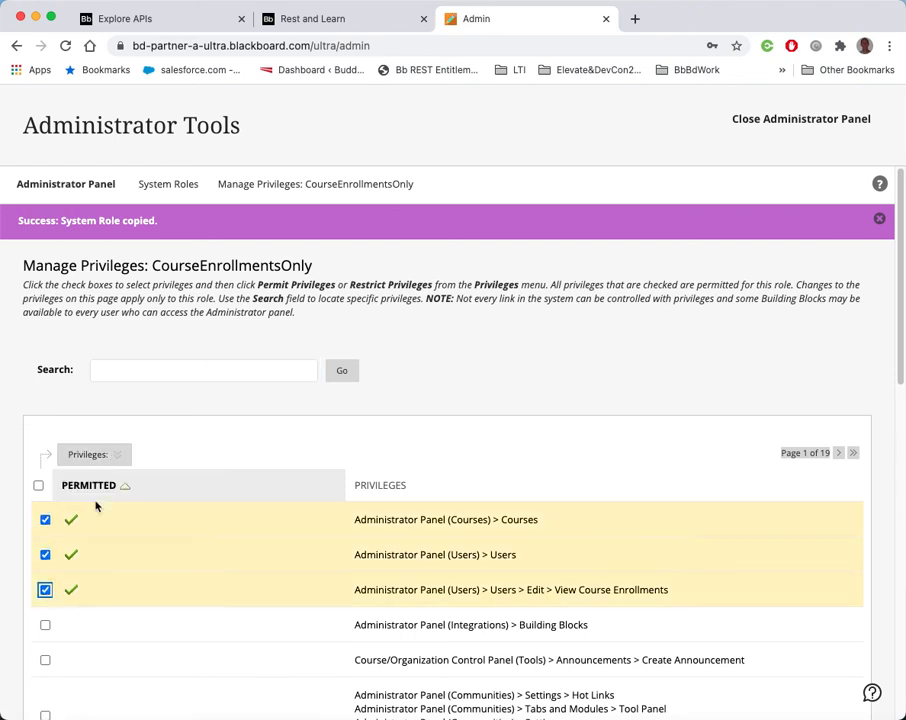
pyautogui.click(113, 458)
pyautogui.click(108, 501)
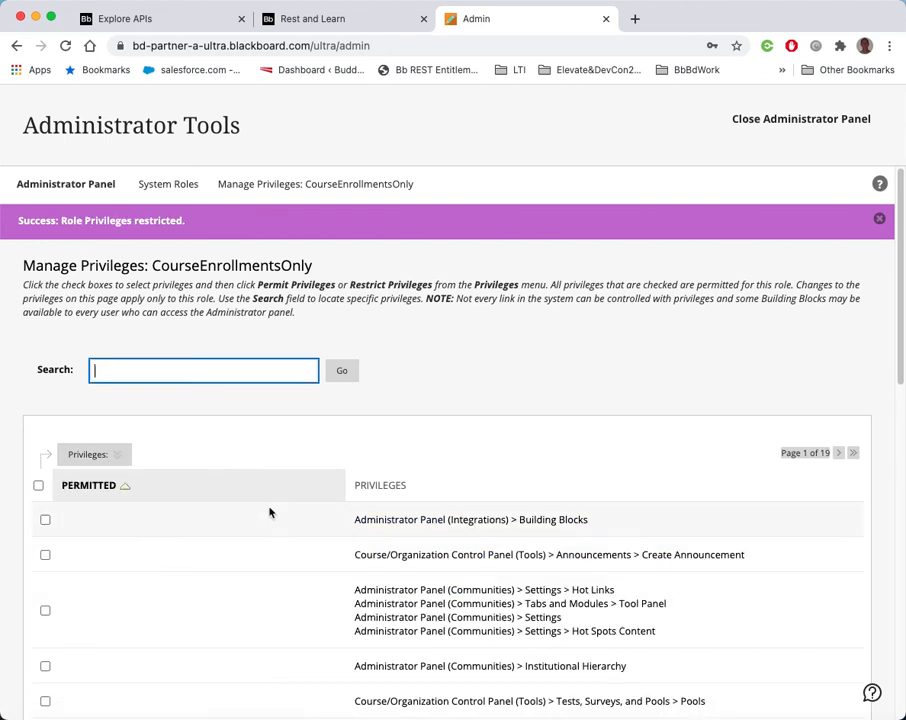
pyautogui.click(408, 72)
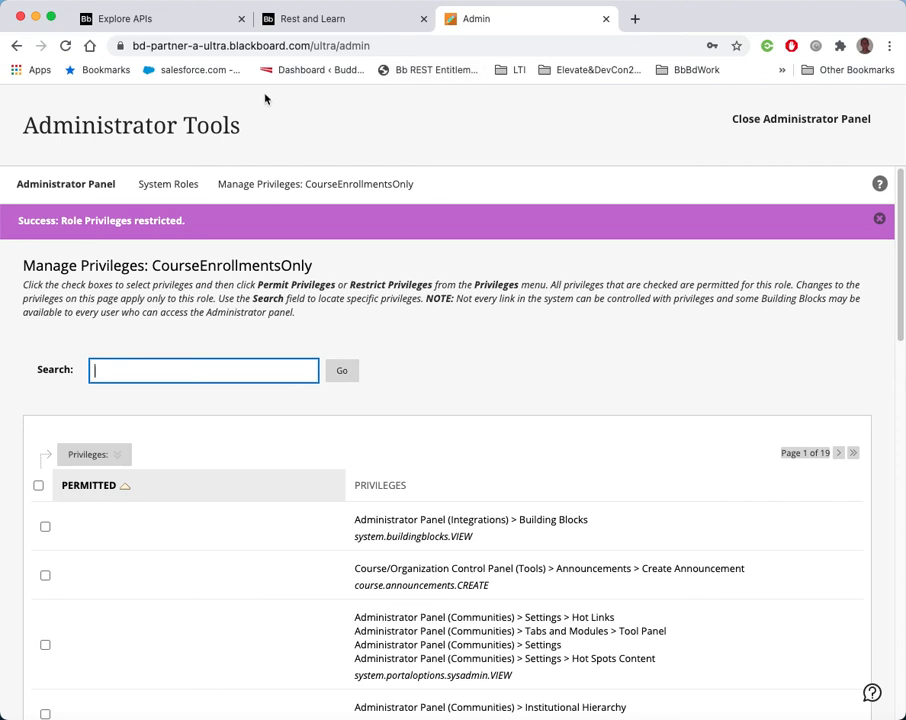
# Copy the system.user.course.enrollment.VIEW entitlement string from the API documentation
pyautogui.click(182, 25)
pyautogui.click(182, 25)
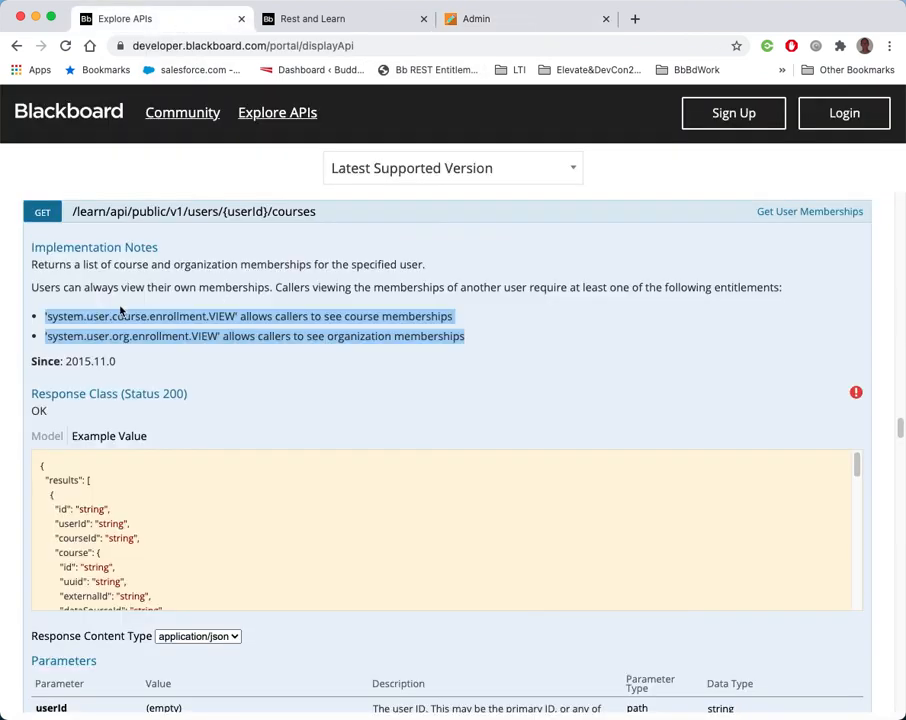
pyautogui.click(234, 319)
pyautogui.moveTo(234, 319); pyautogui.dragTo(33, 318)
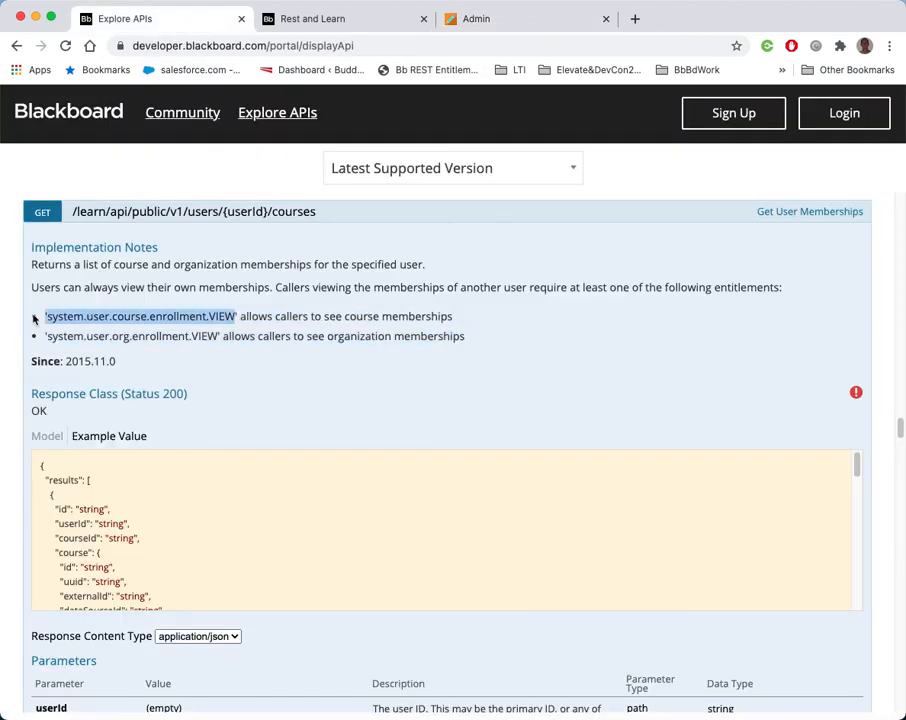
pyautogui.rightClick(76, 316)
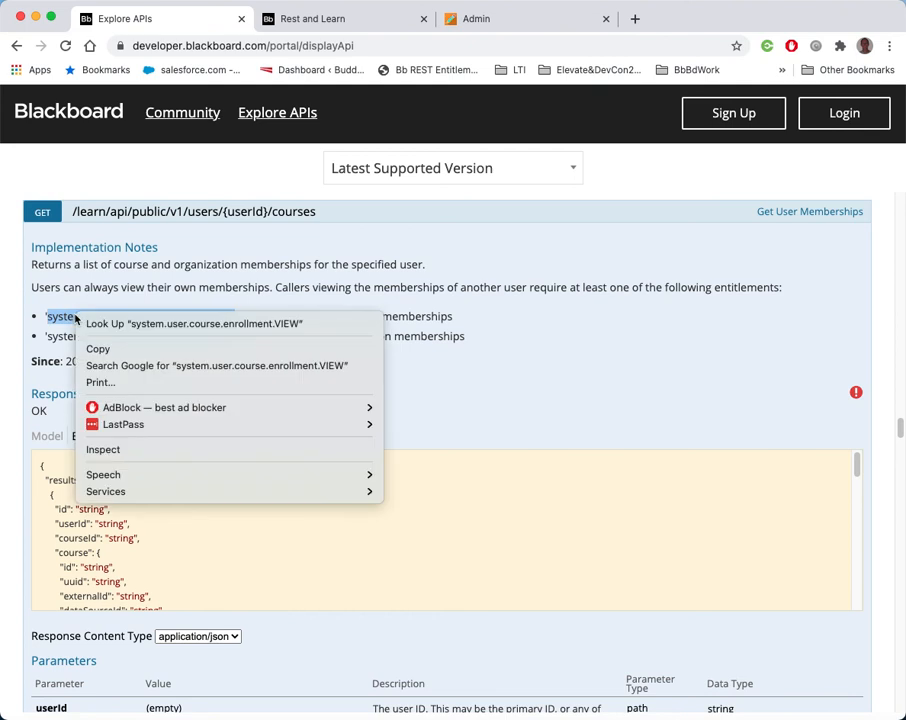
pyautogui.click(95, 348)
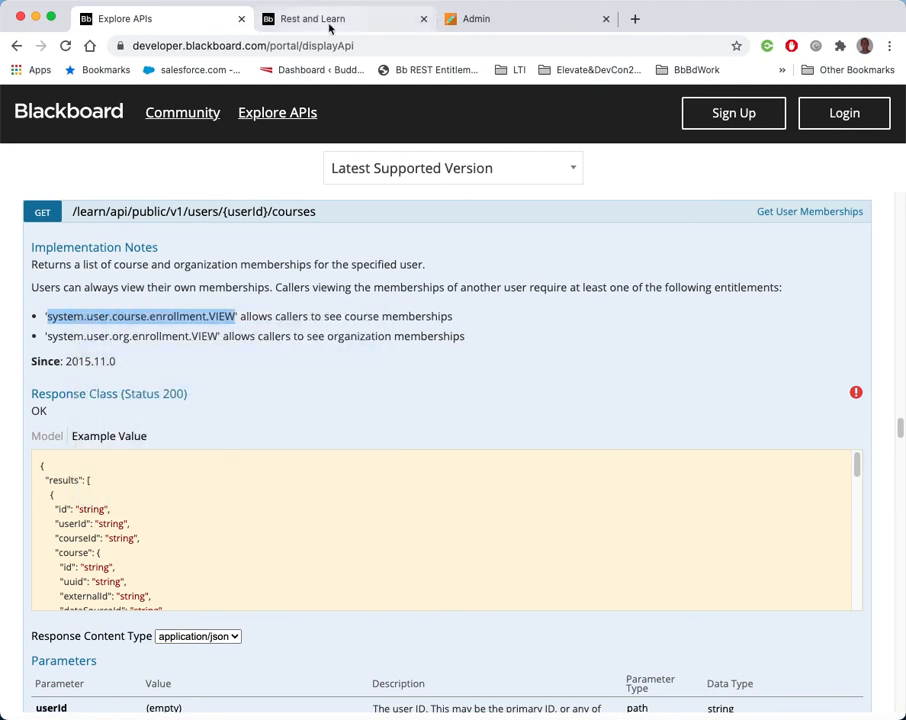
pyautogui.click(475, 27)
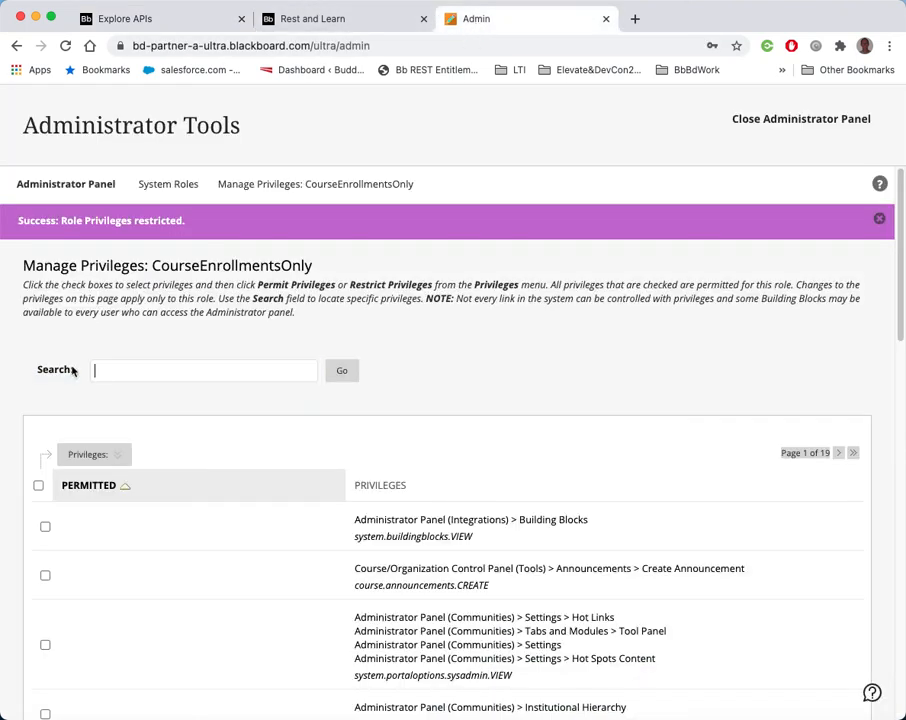
pyautogui.click(110, 372)
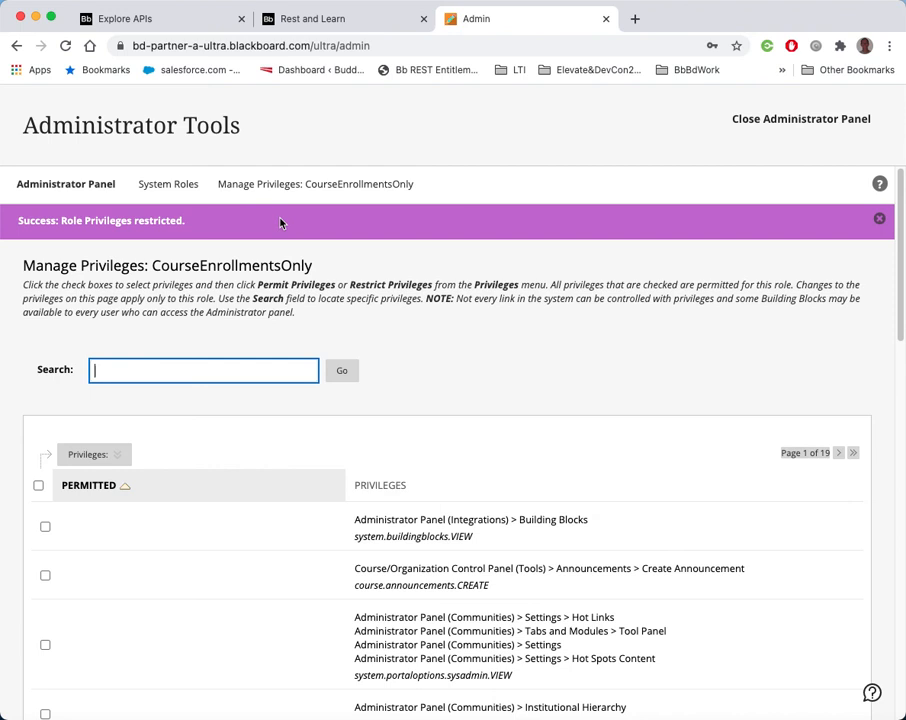
pyautogui.press('super+v')
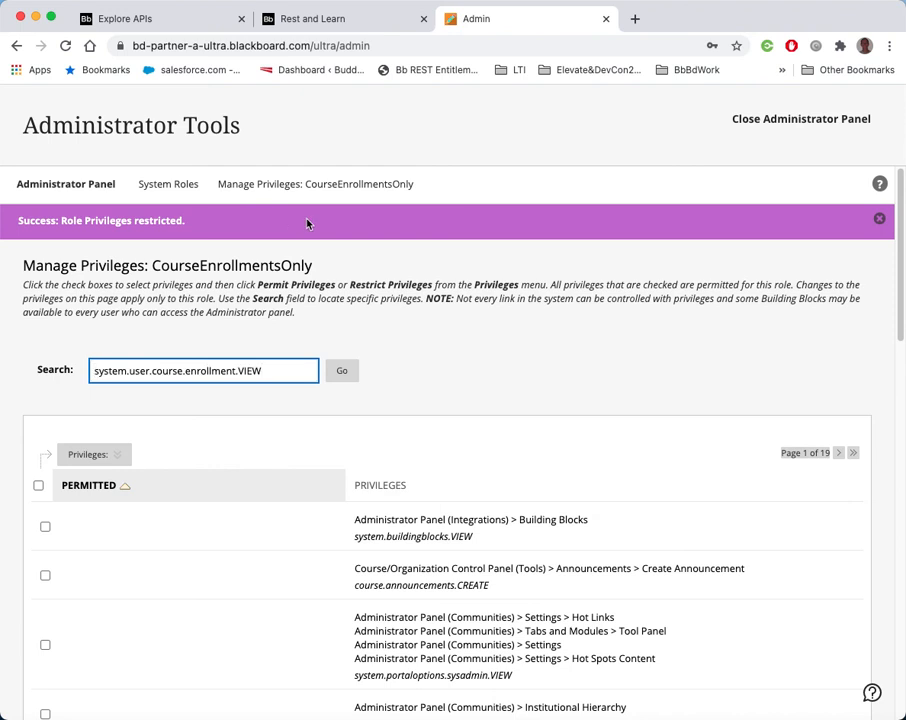
pyautogui.moveTo(260, 370); pyautogui.dragTo(51, 362)
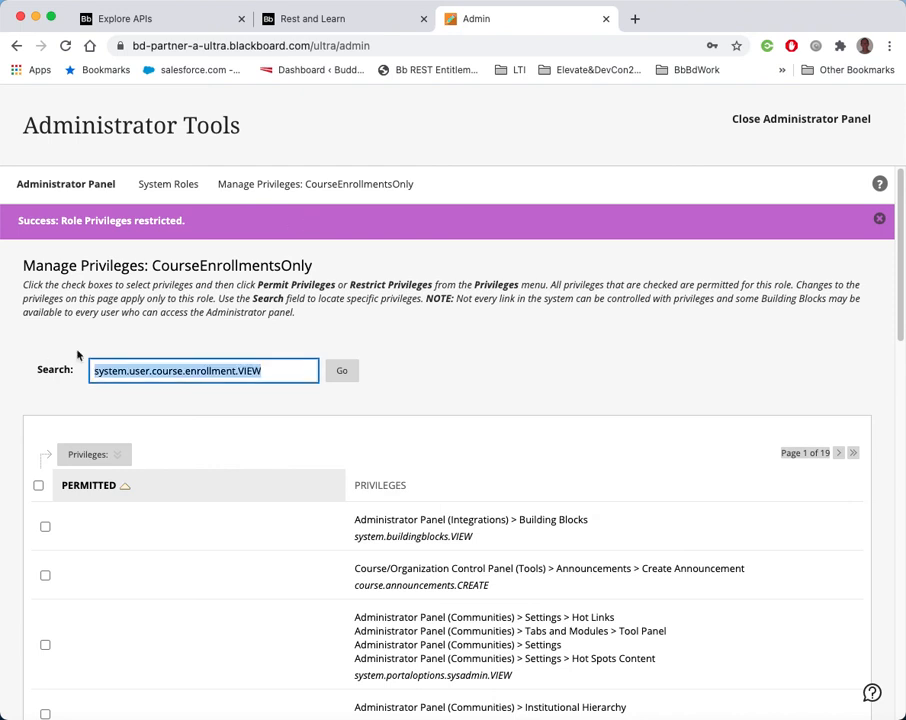
pyautogui.press('BackSpace')
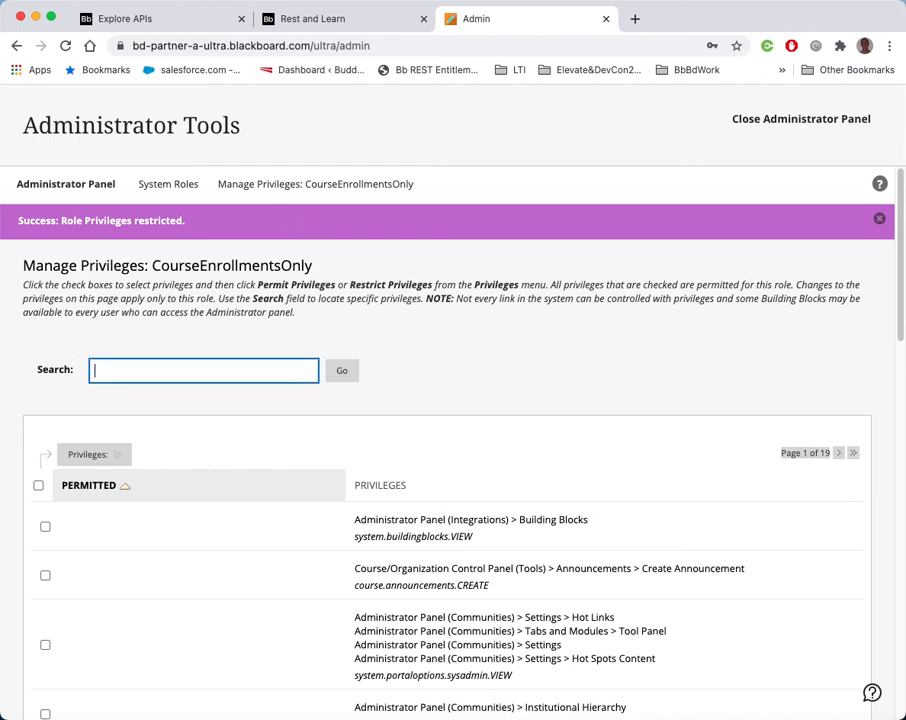
# Search the privileges page for the system.user.course.enrollment.VIEW entitlement text
pyautogui.click(380, 137)
pyautogui.press('super+f')
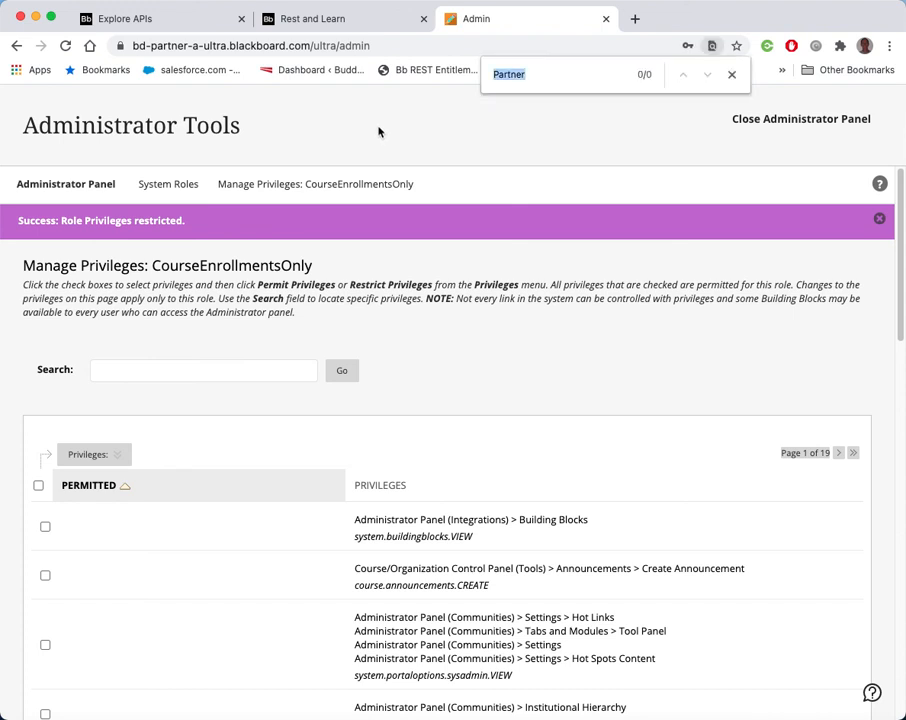
pyautogui.press('super+v')
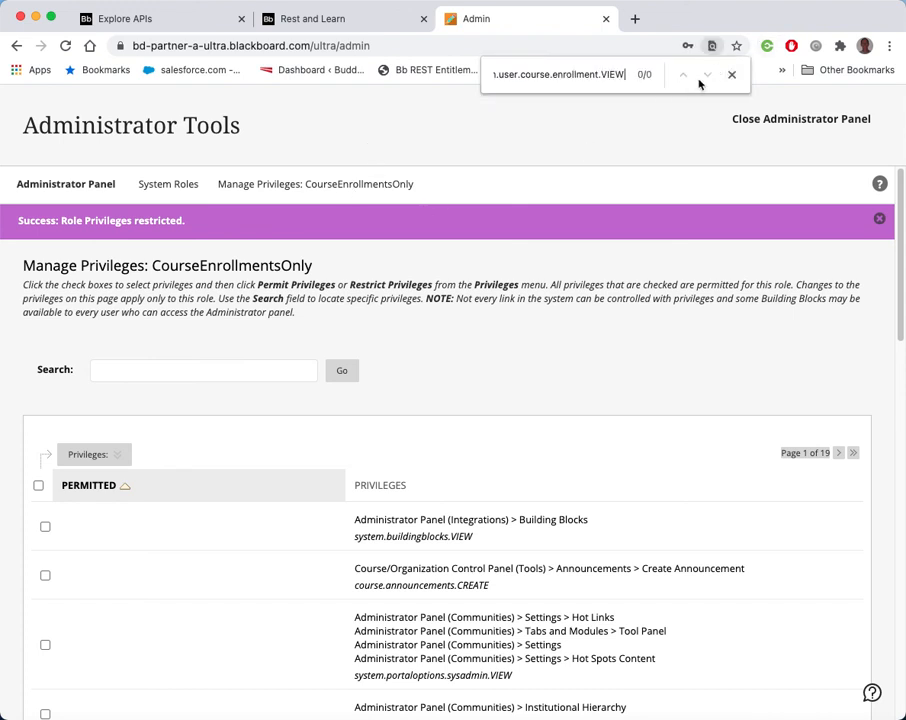
pyautogui.press('super+Left')
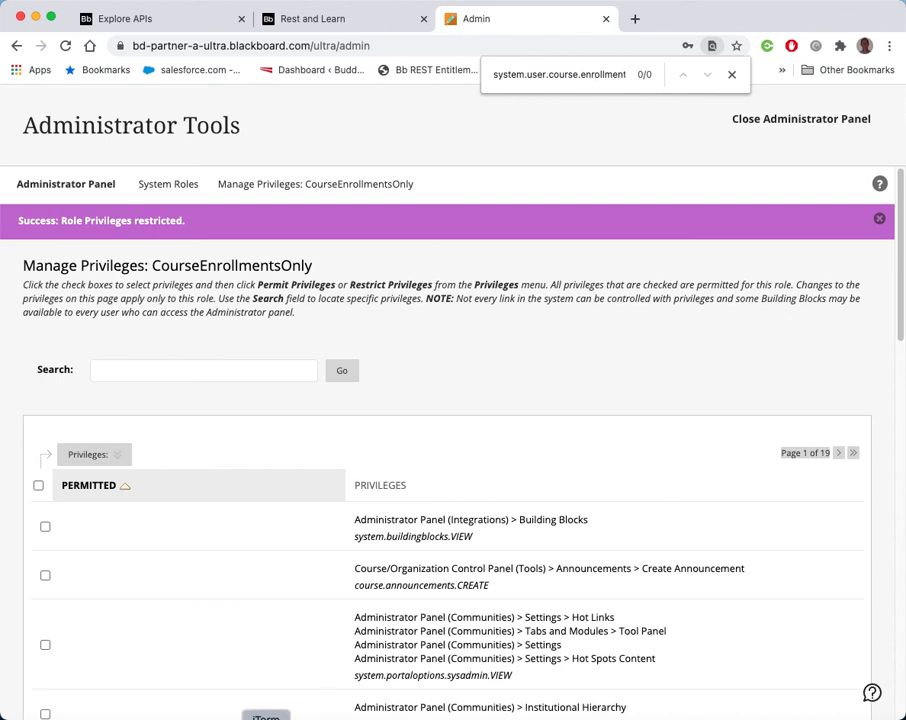
pyautogui.click(265, 718)
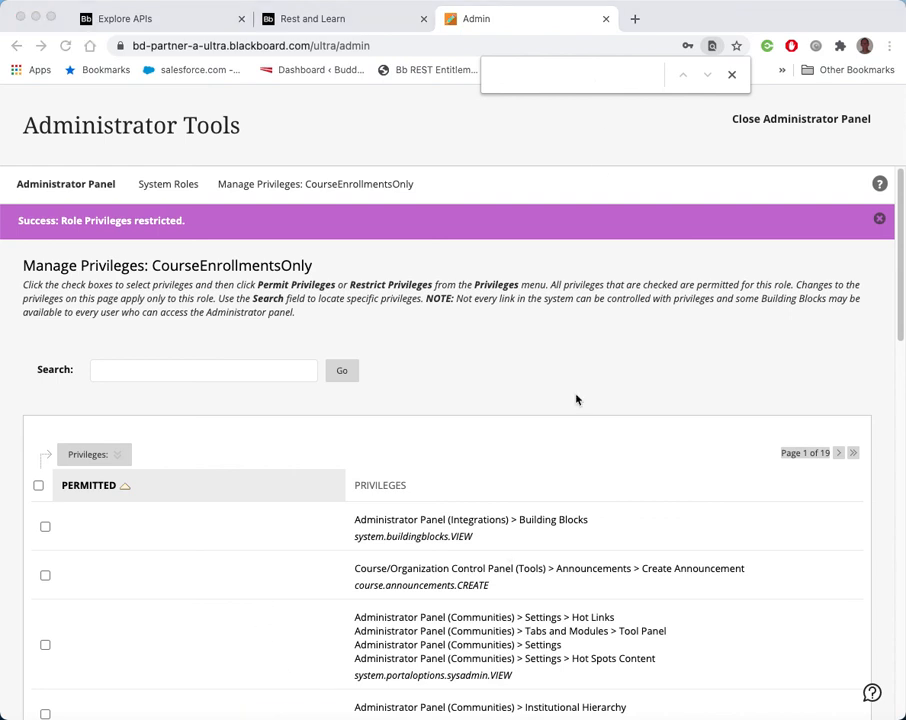
pyautogui.click(535, 355)
# Change the privileges list paging to show 465 items per page
pyautogui.scroll(-15, 623, 364)
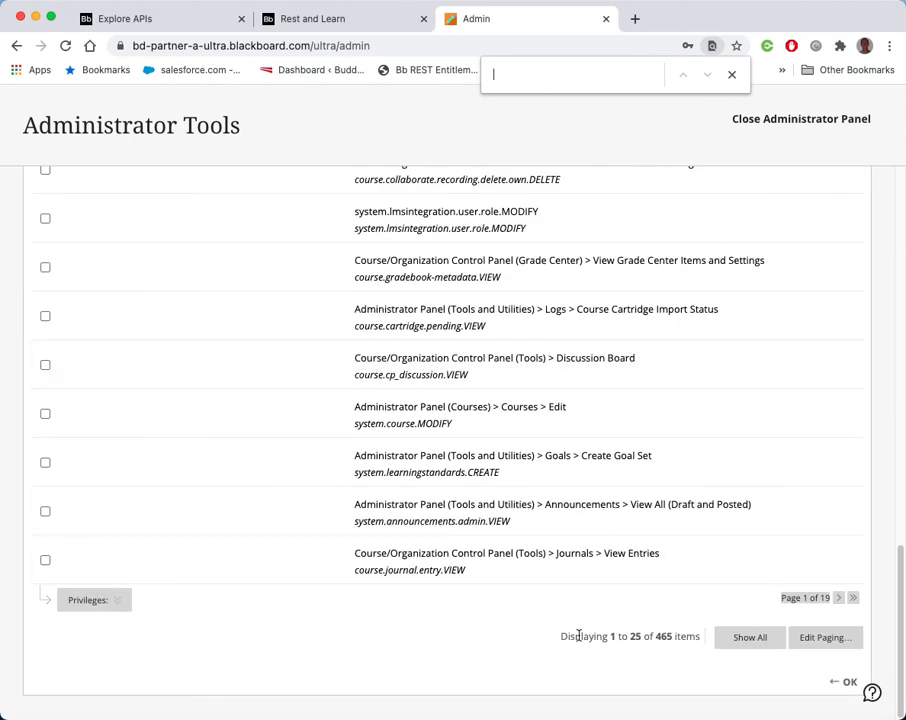
pyautogui.click(822, 637)
pyautogui.doubleClick(769, 637)
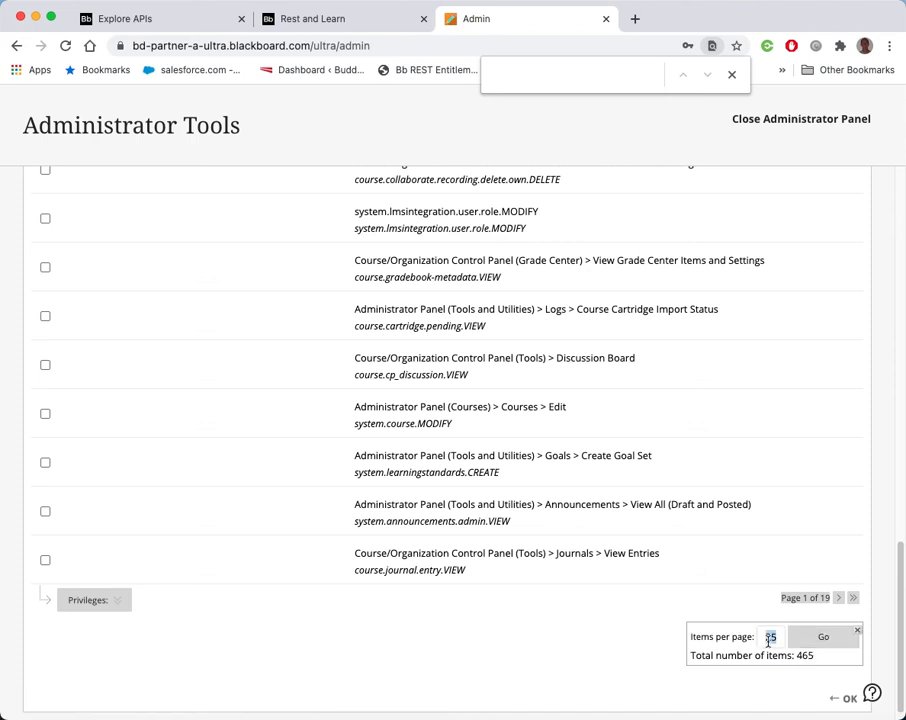
pyautogui.write('465')
pyautogui.click(803, 643)
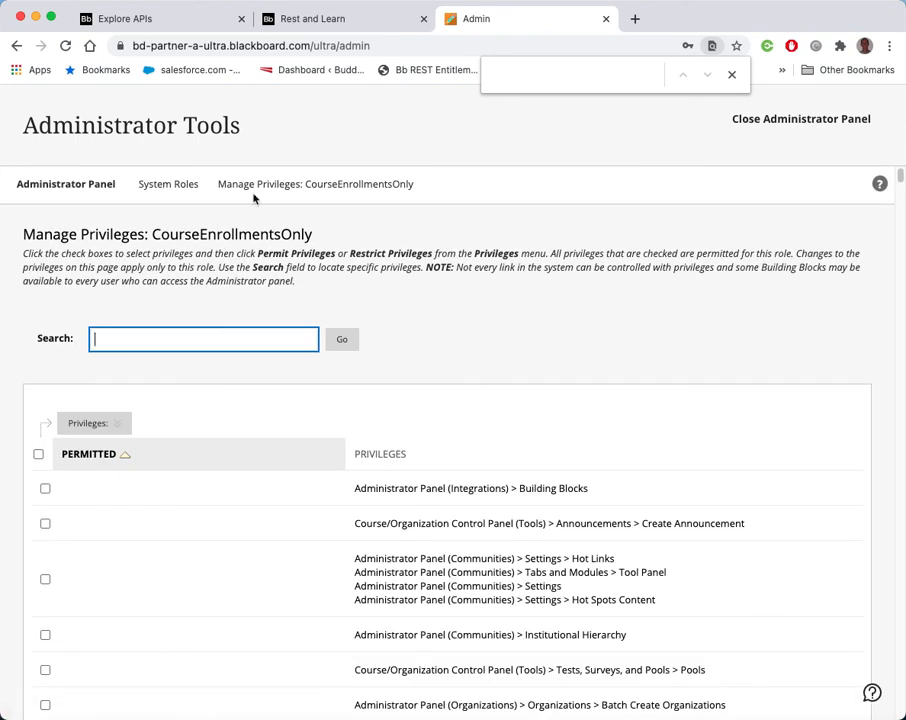
# Locate system.user.course.enrollment.VIEW on the page and select its privilege checkbox
pyautogui.click(449, 70)
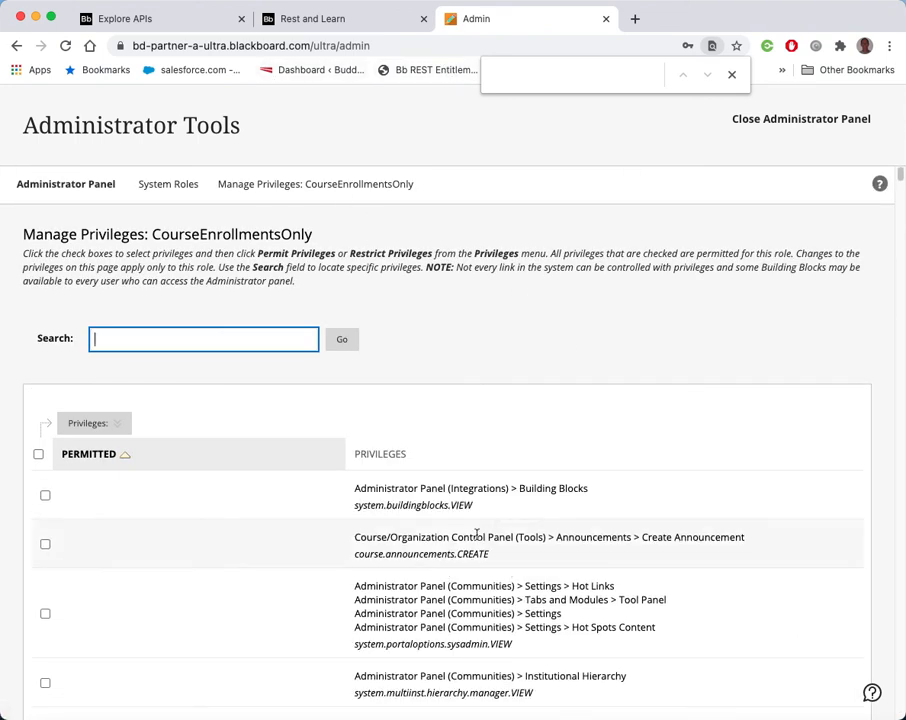
pyautogui.click(510, 80)
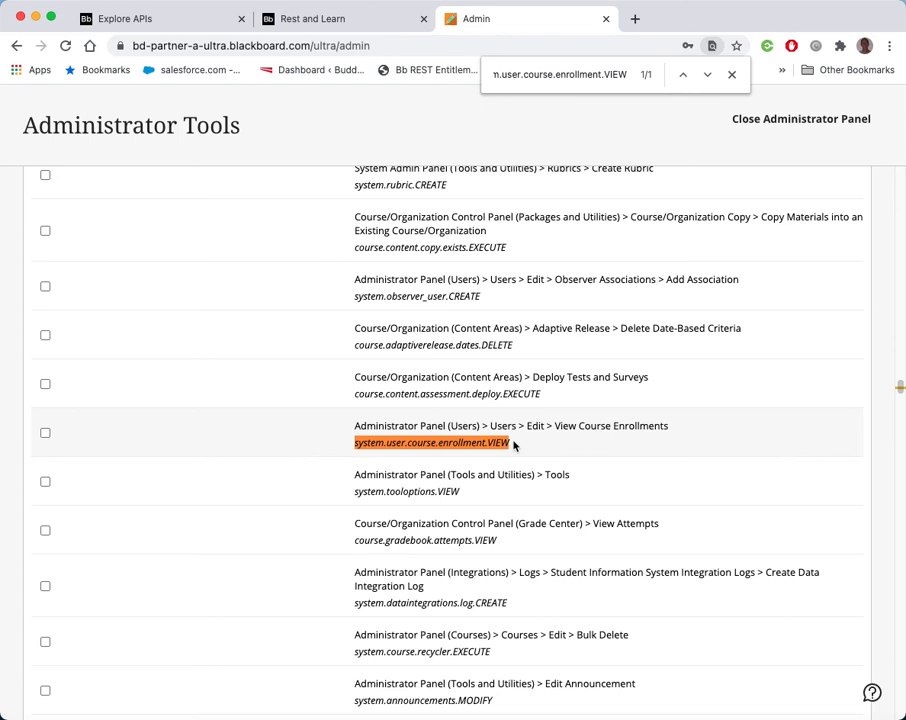
pyautogui.click(45, 432)
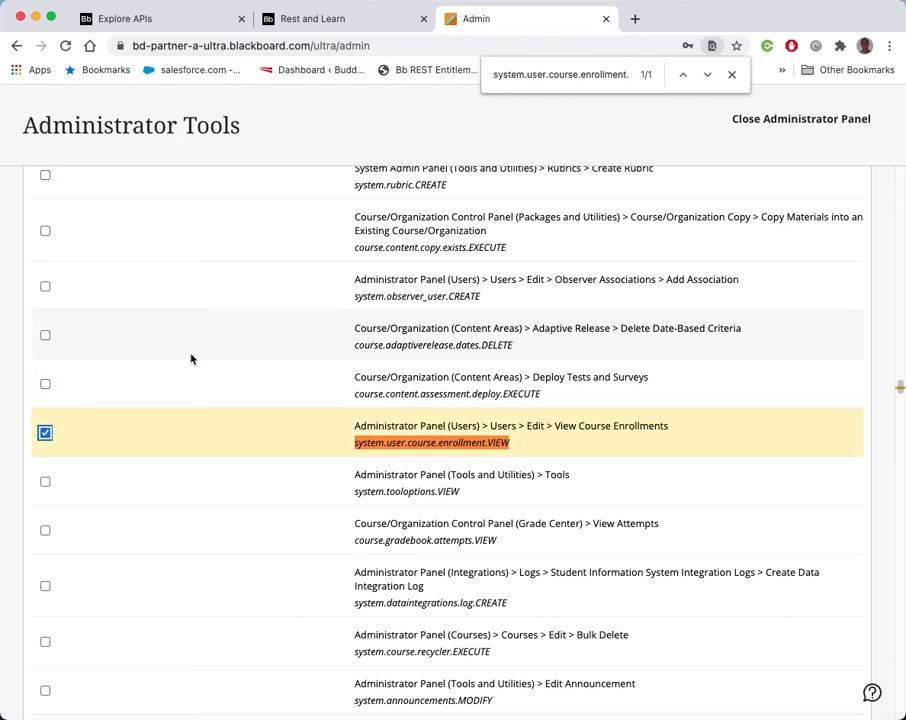
# Search the page for system.user.organization.enrollment.VIEW
pyautogui.scroll(1, 194, 359)
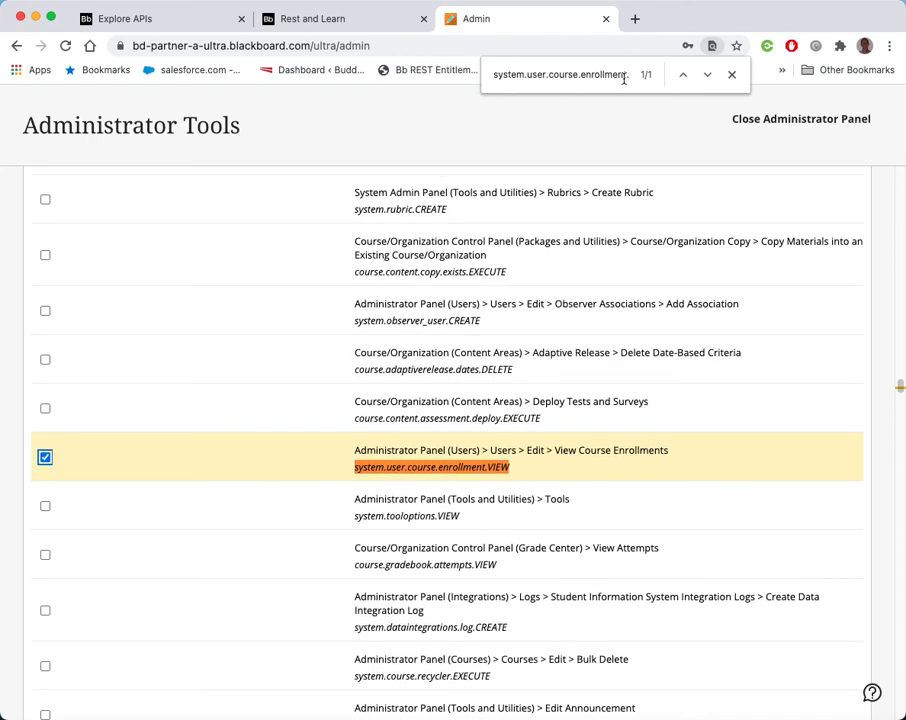
pyautogui.doubleClick(556, 76)
pyautogui.write('organiz')
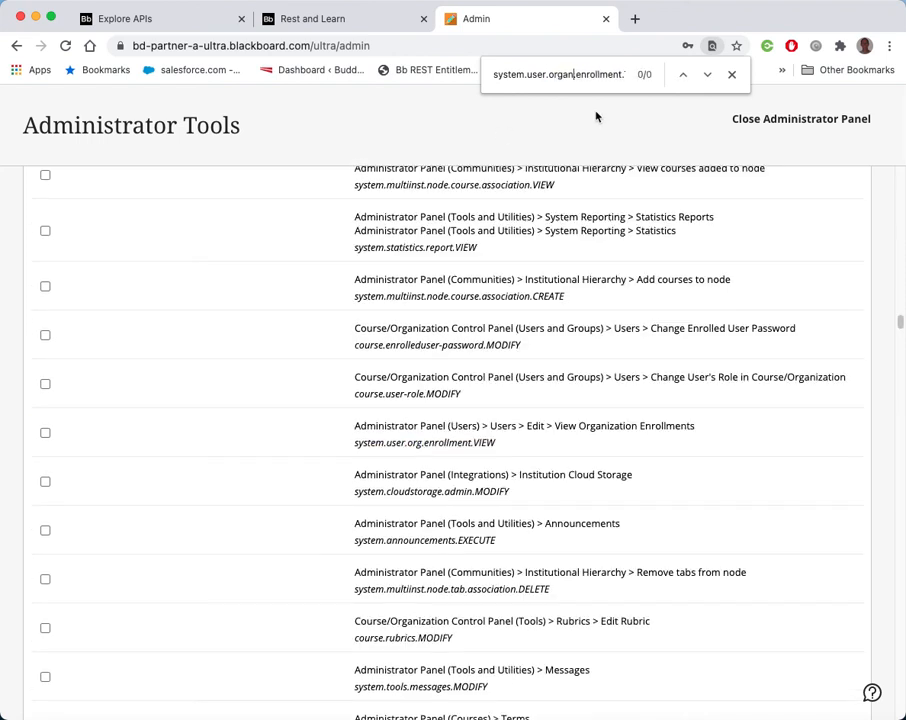
pyautogui.write('ation.')
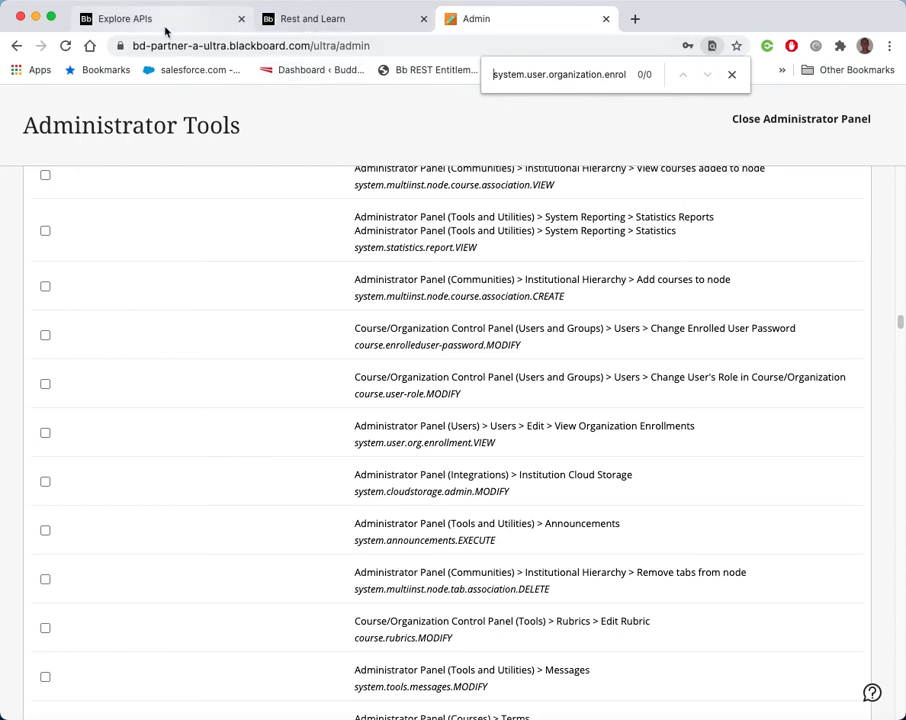
# Copy the system.user.org.enrollment.VIEW entitlement string from the API documentation
pyautogui.click(130, 18)
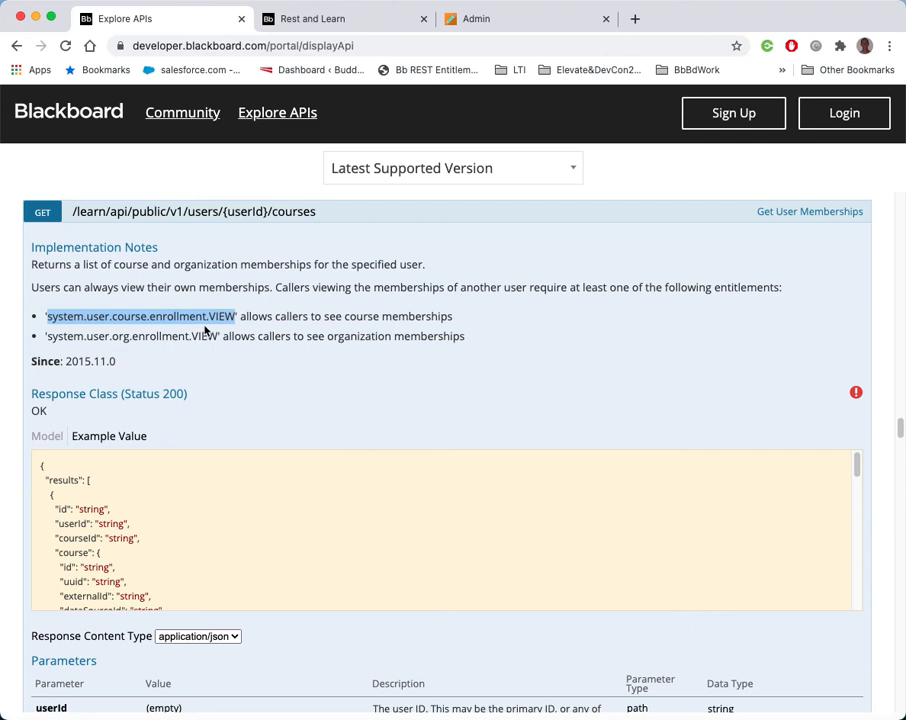
pyautogui.click(169, 340)
pyautogui.moveTo(216, 336); pyautogui.dragTo(46, 336)
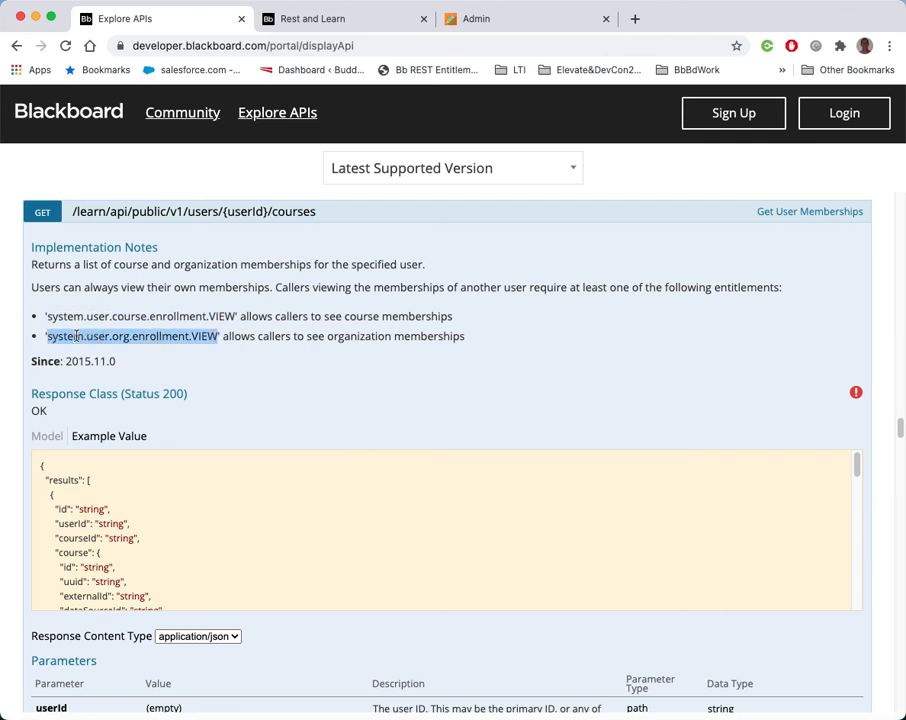
pyautogui.rightClick(77, 336)
pyautogui.click(98, 370)
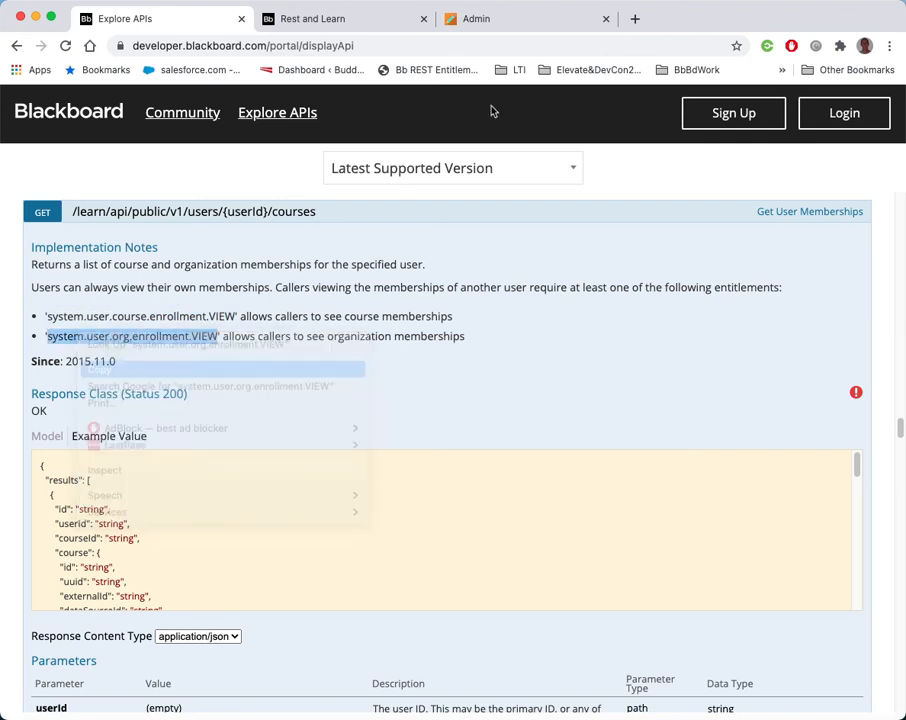
# Locate system.user.org.enrollment.VIEW on the privileges page and select its checkbox
pyautogui.click(492, 20)
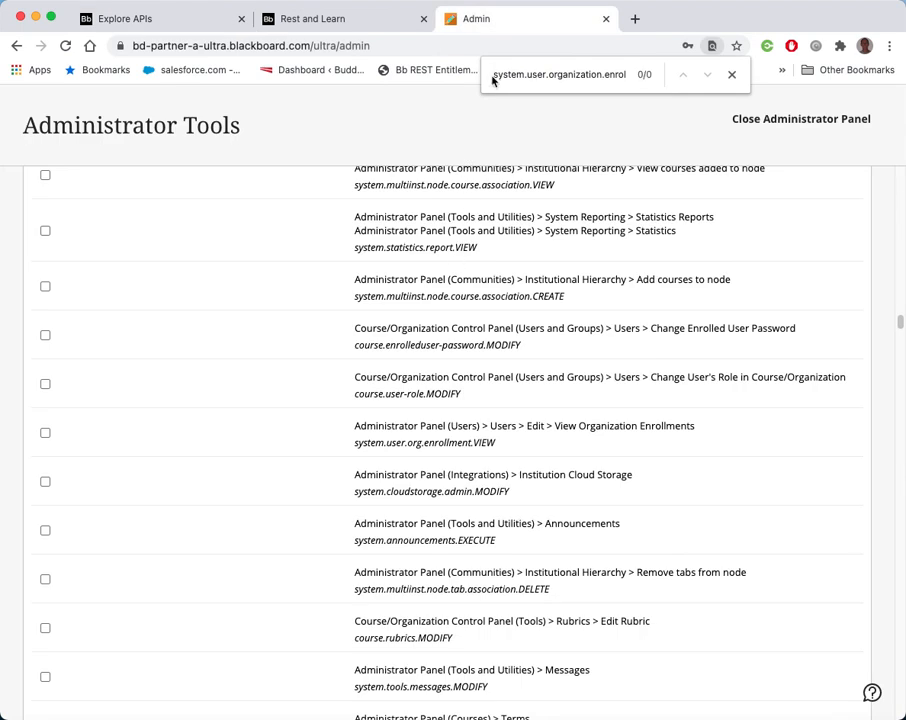
pyautogui.moveTo(494, 76); pyautogui.dragTo(694, 82)
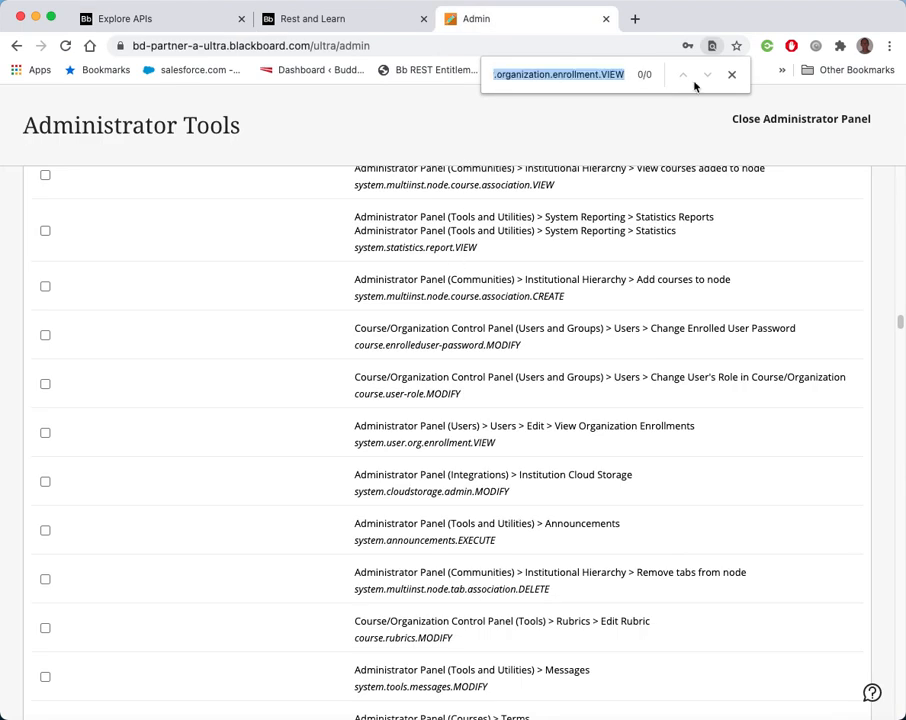
pyautogui.press('super+v')
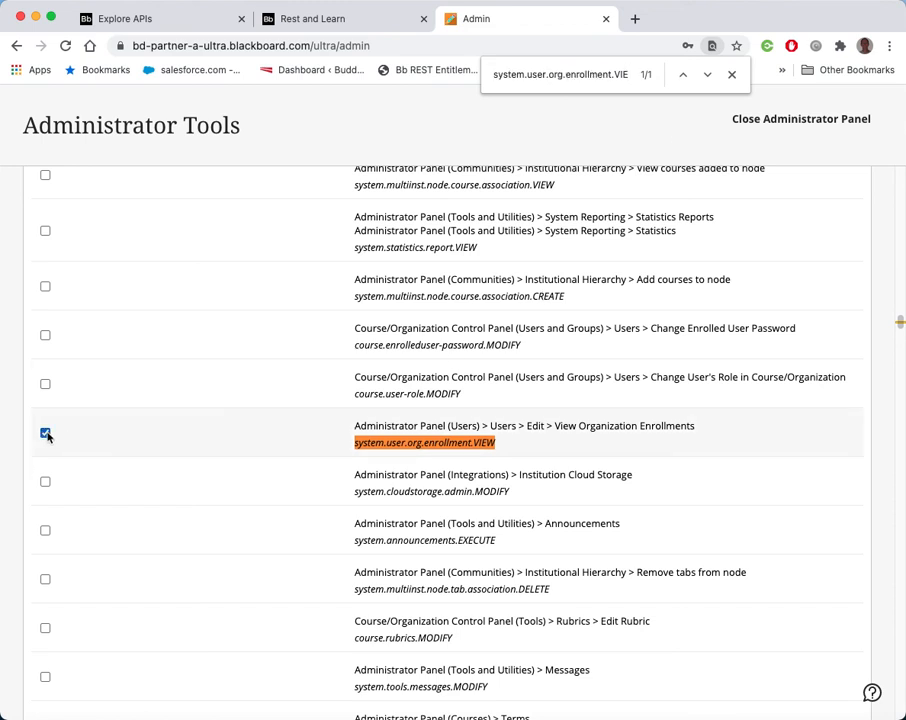
# Permit the two selected enrollment privileges for CourseEnrollmentsOnly
pyautogui.scroll(20, 198, 428)
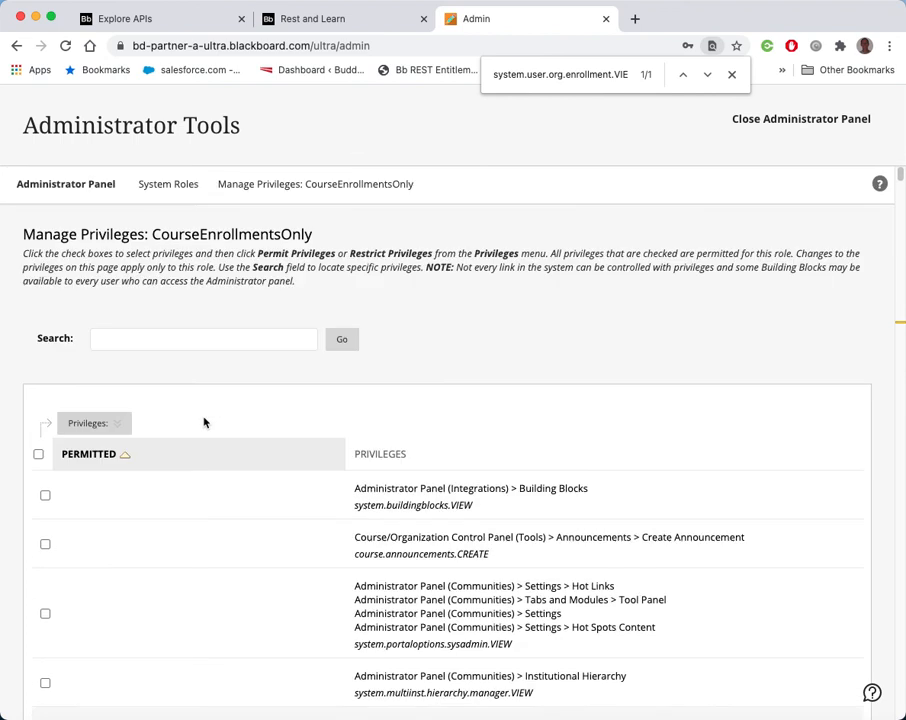
pyautogui.click(105, 426)
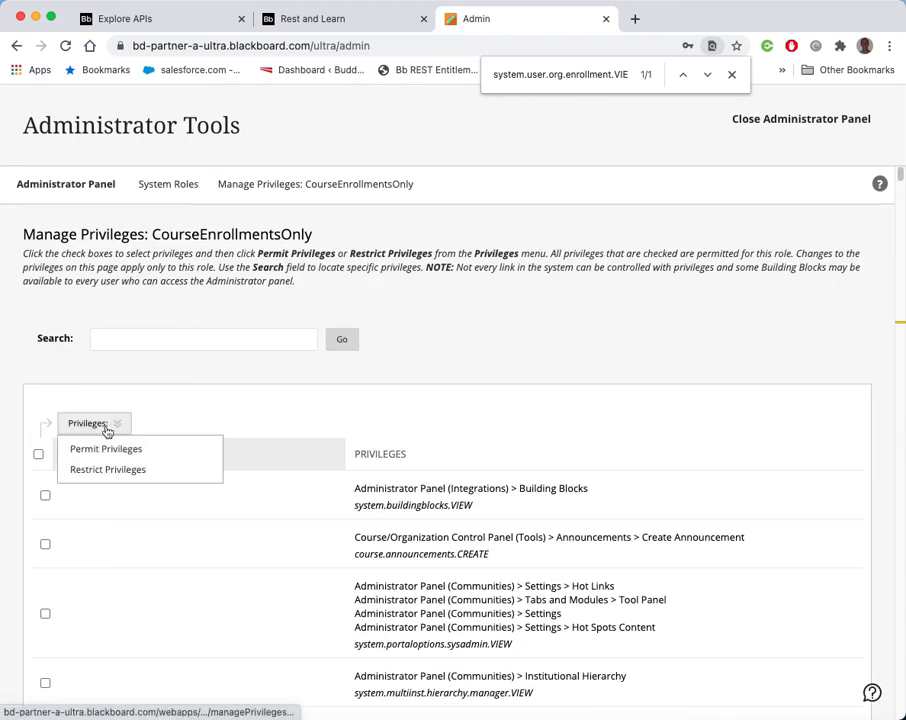
pyautogui.click(93, 448)
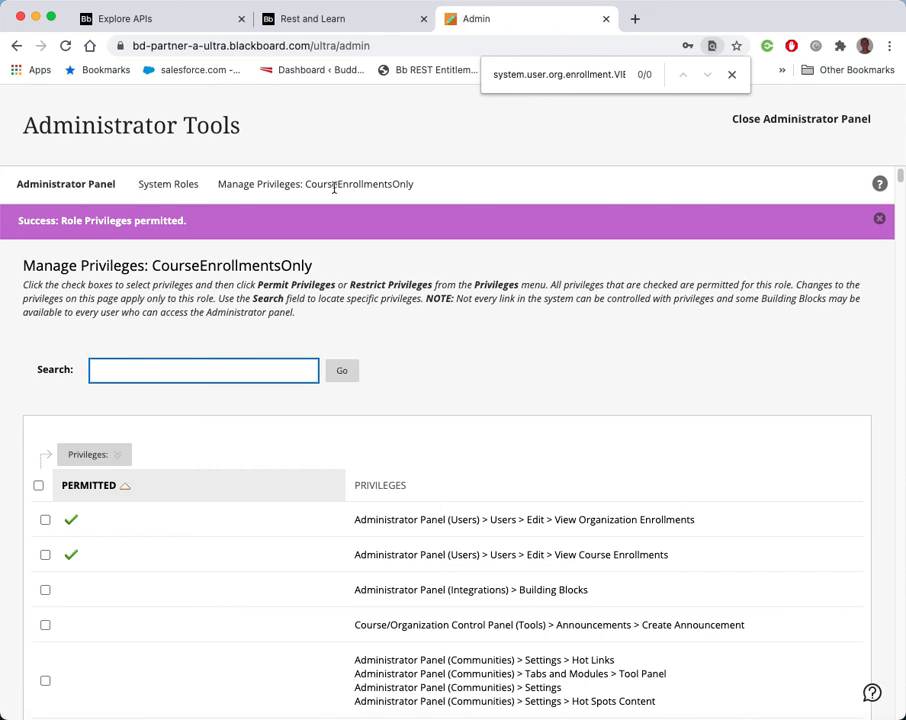
# Start creating a new user from the Administrator Panel's Users page and set its title to REST
pyautogui.click(95, 183)
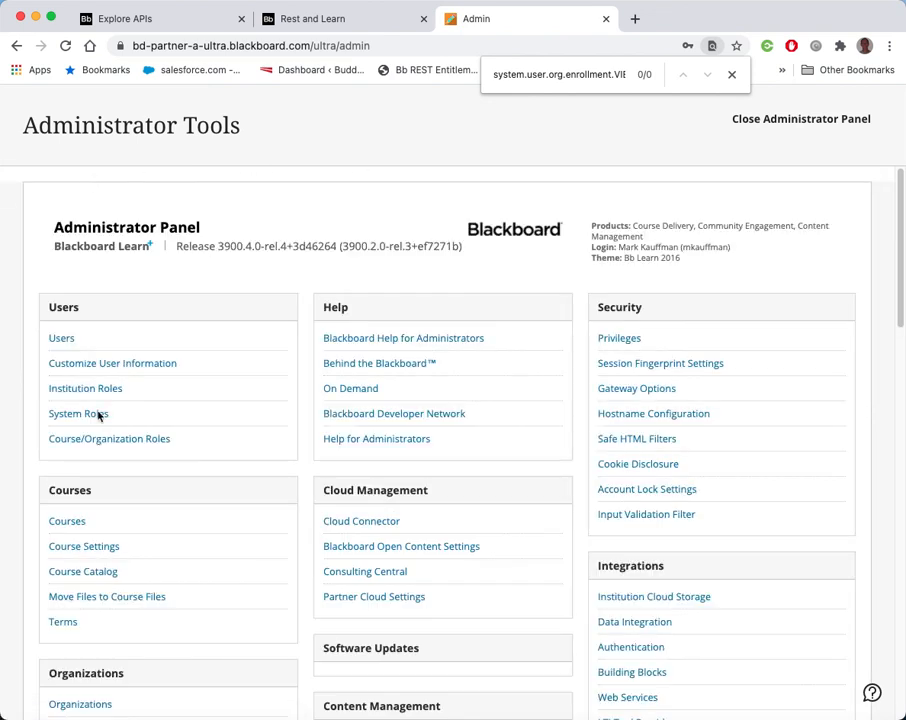
pyautogui.click(66, 343)
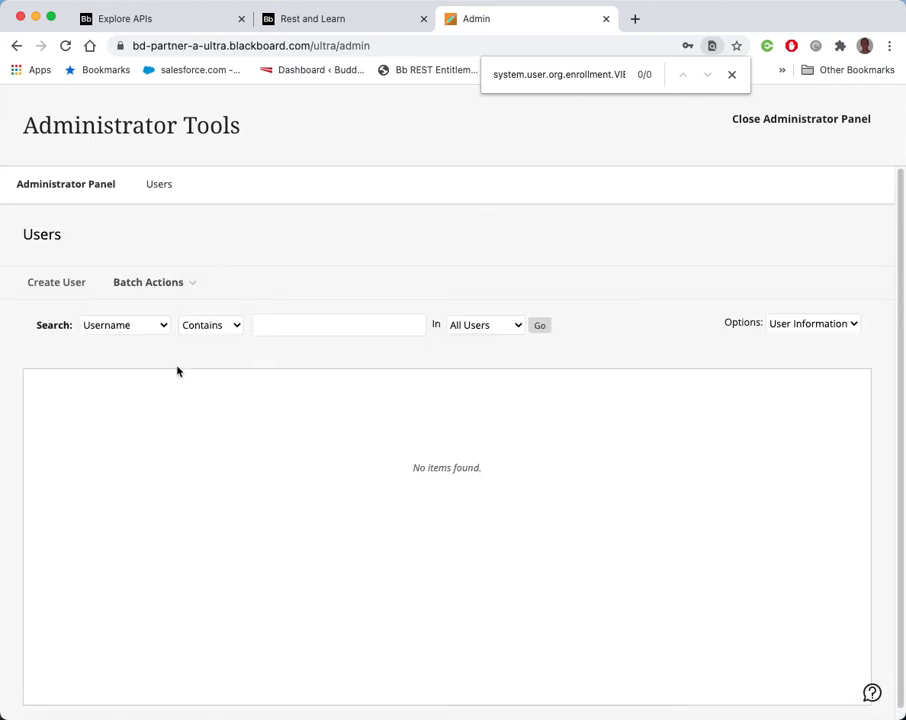
pyautogui.click(73, 284)
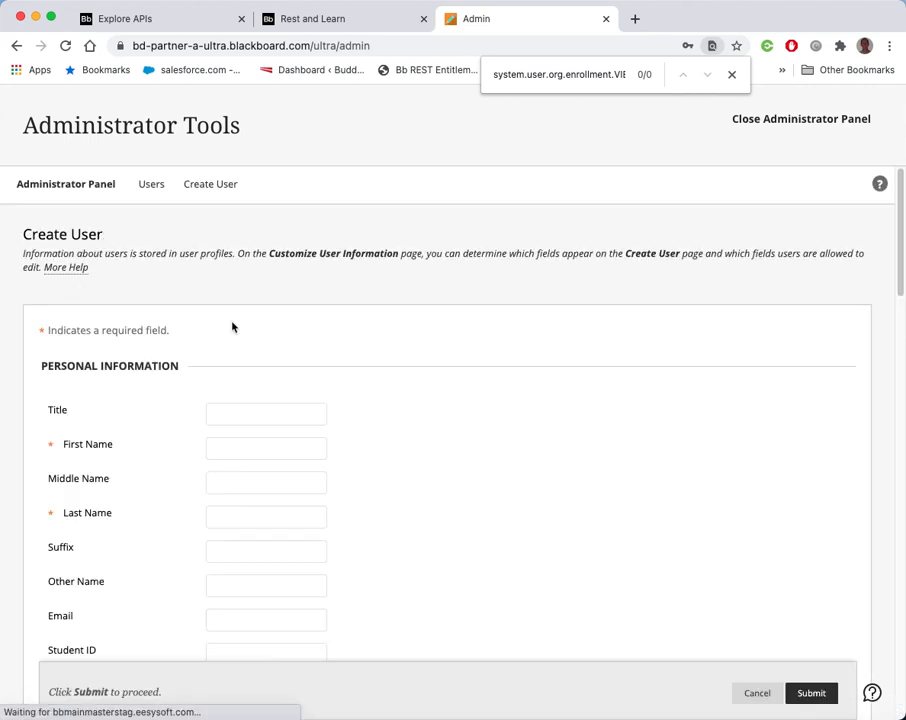
pyautogui.click(283, 414)
pyautogui.doubleClick(289, 417)
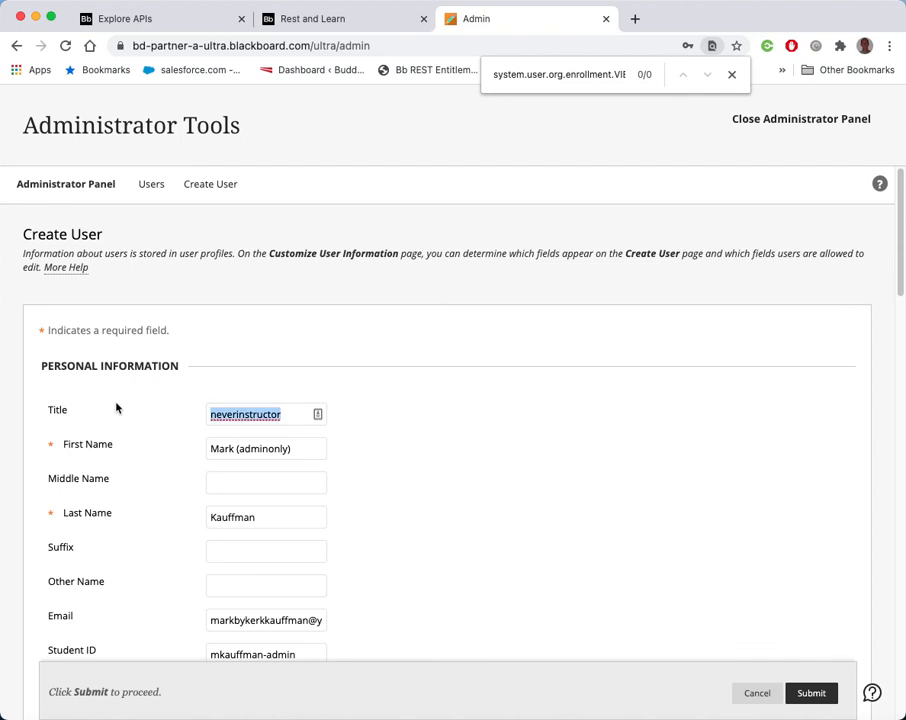
pyautogui.press('BackSpace')
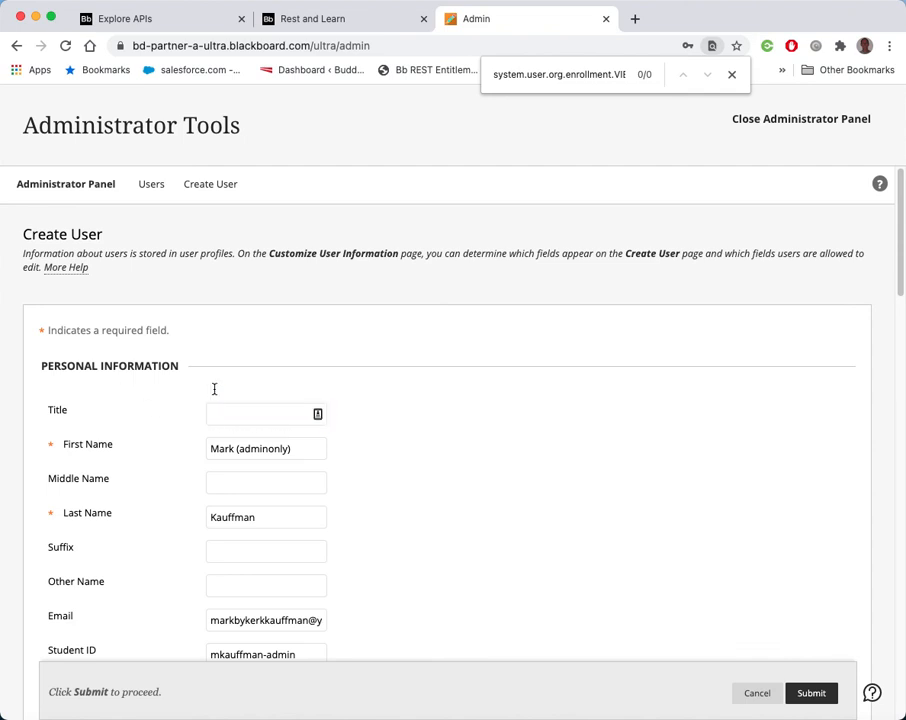
pyautogui.write('REST')
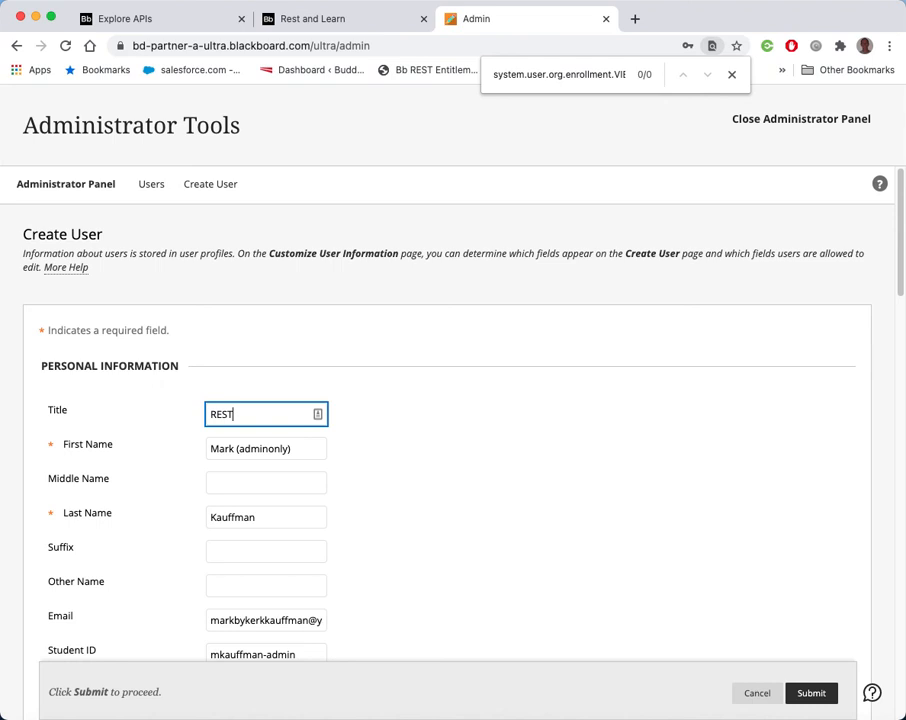
# Set the new user's first name to Videos
pyautogui.click(311, 449)
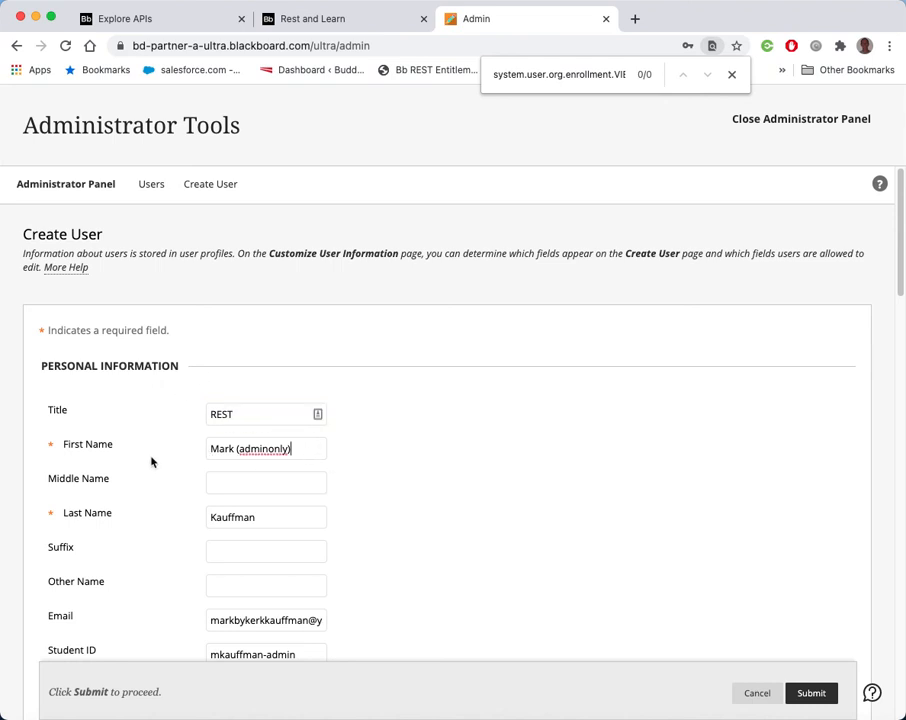
pyautogui.press('super+a')
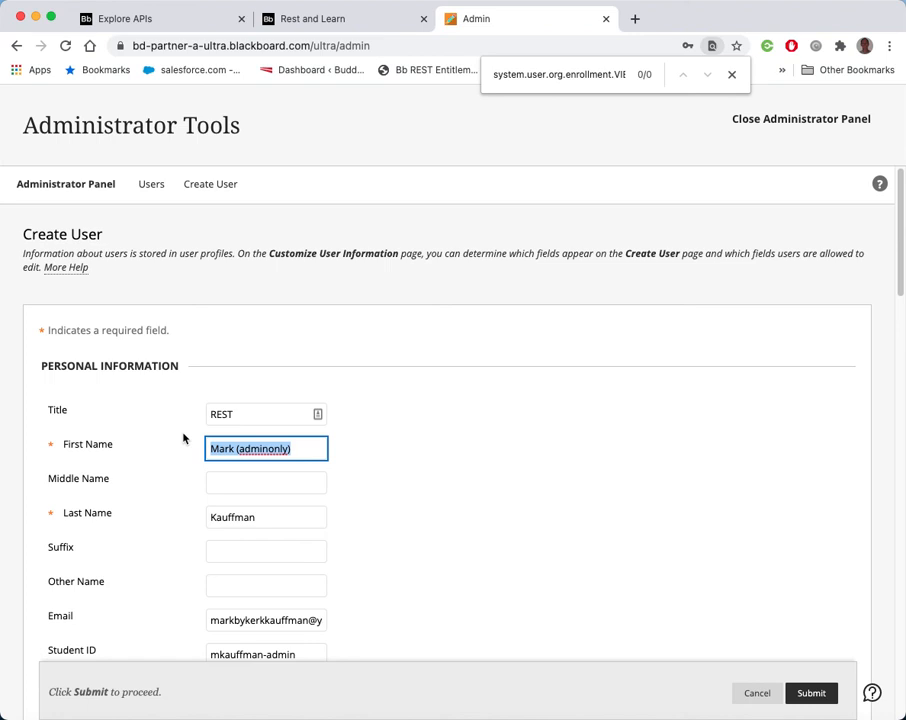
pyautogui.write('Videos')
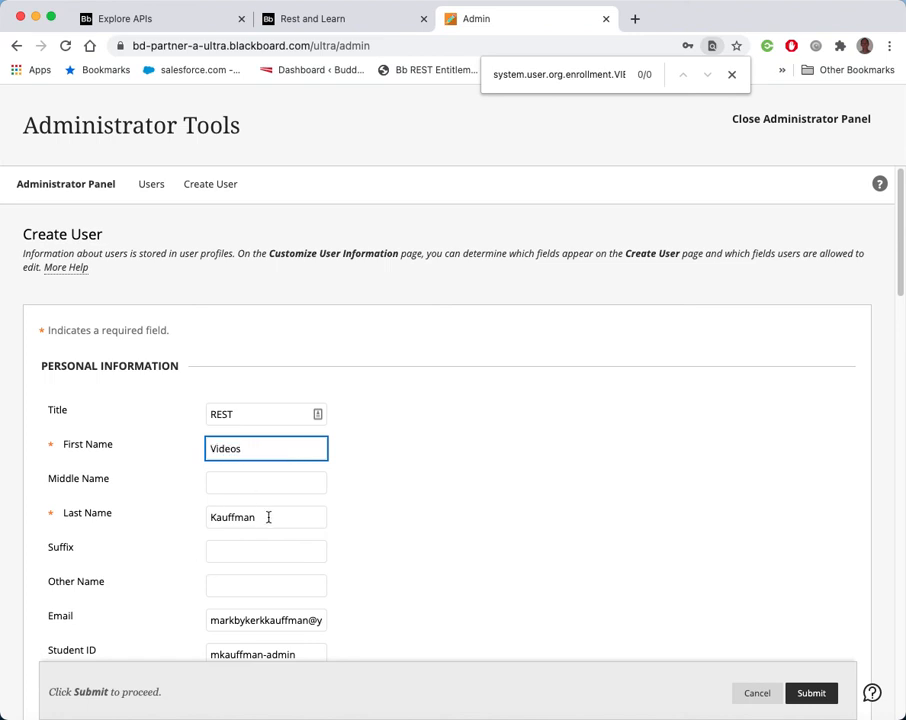
# Set the new user's last name to Inc
pyautogui.moveTo(268, 517); pyautogui.dragTo(177, 518)
pyautogui.write('In')
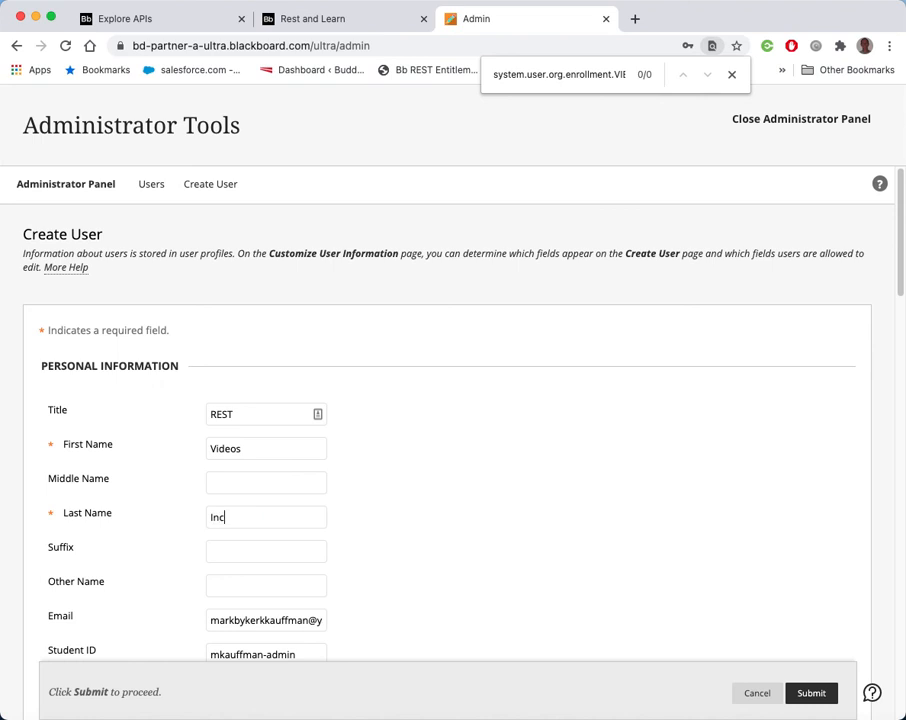
pyautogui.write('c')
# Replace the email with the user's work e-mail address
pyautogui.scroll(-2, 370, 559)
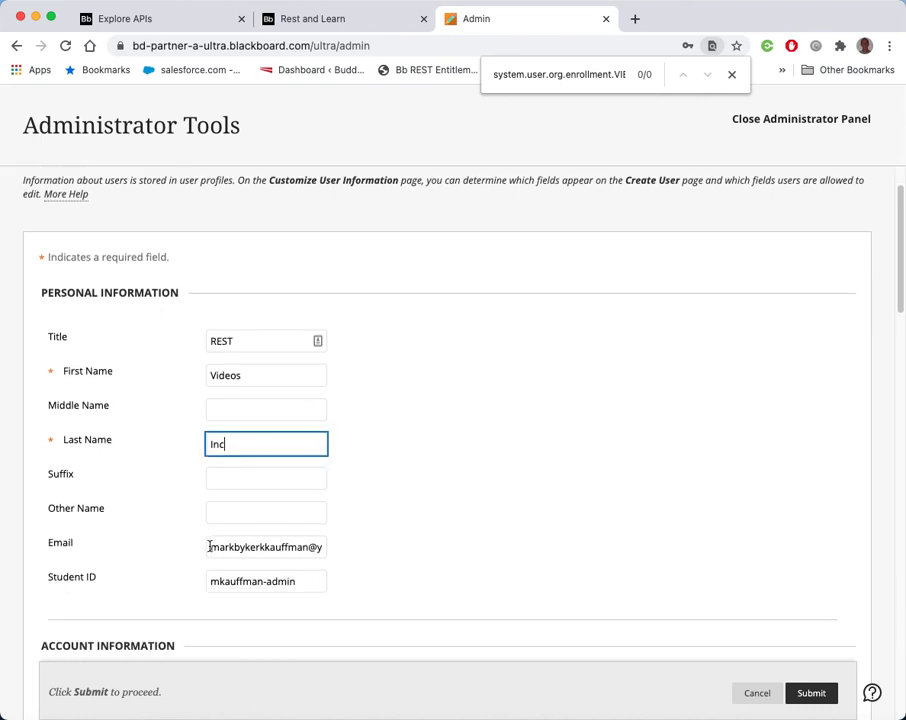
pyautogui.moveTo(209, 546); pyautogui.dragTo(481, 517)
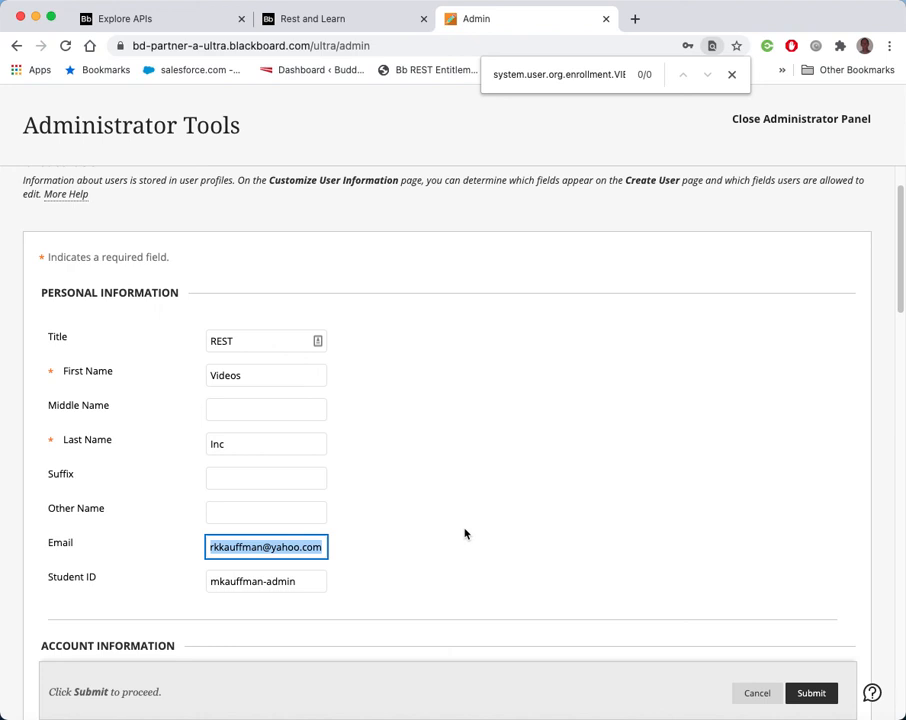
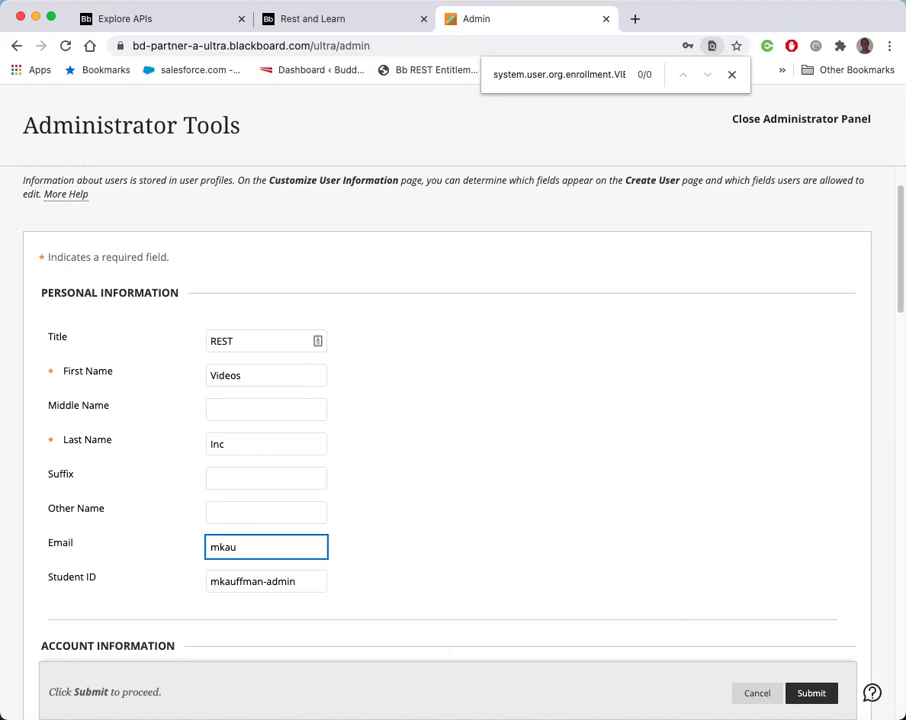
pyautogui.press('BackSpace')
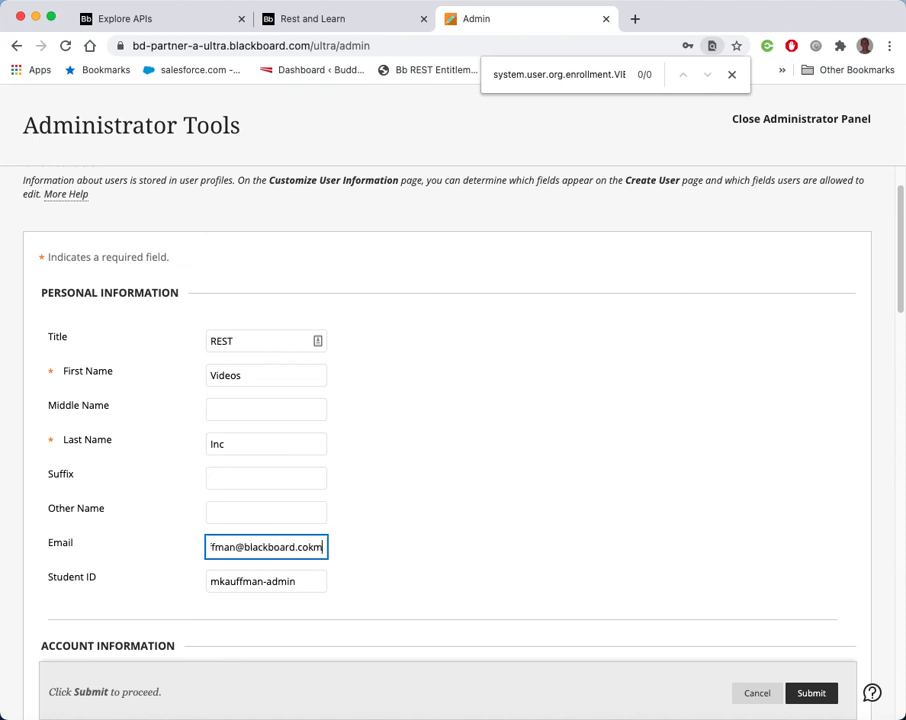
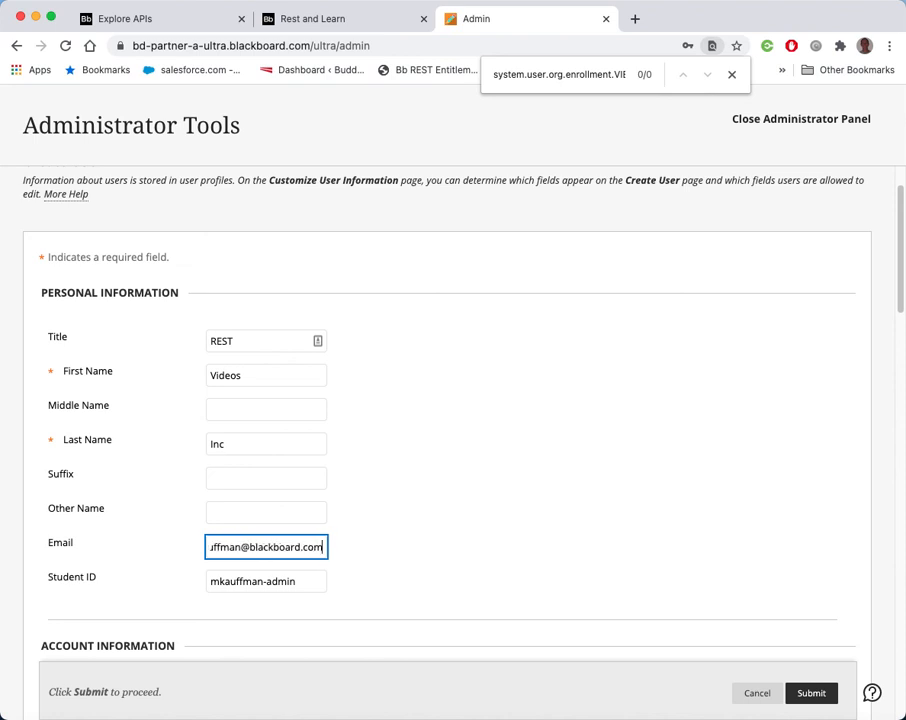
# Set the Student ID to videosinc
pyautogui.click(436, 463)
pyautogui.moveTo(307, 584); pyautogui.dragTo(19, 592)
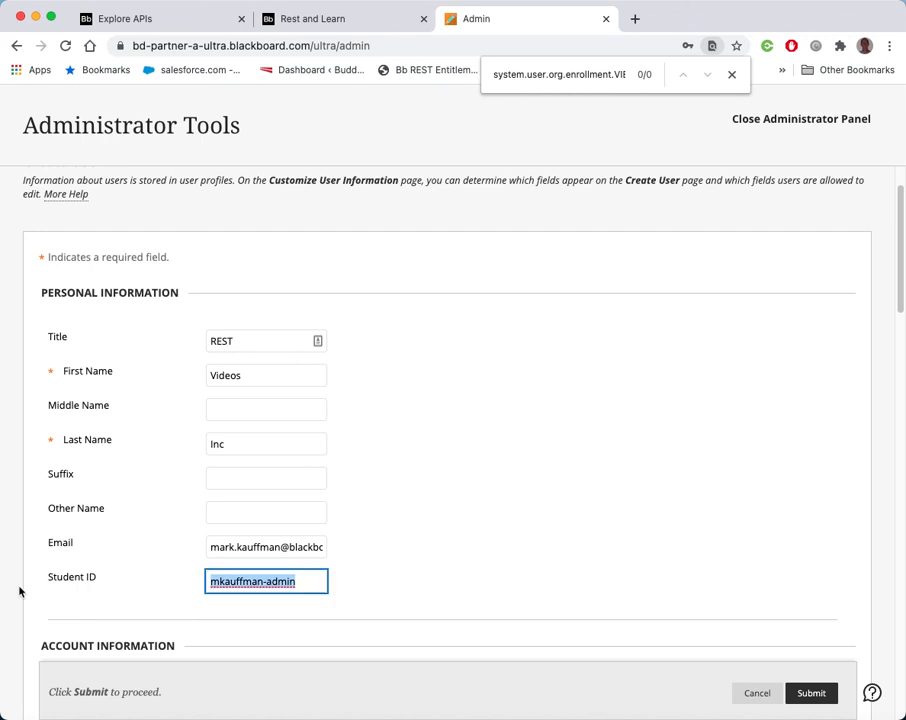
pyautogui.write('videosinc')
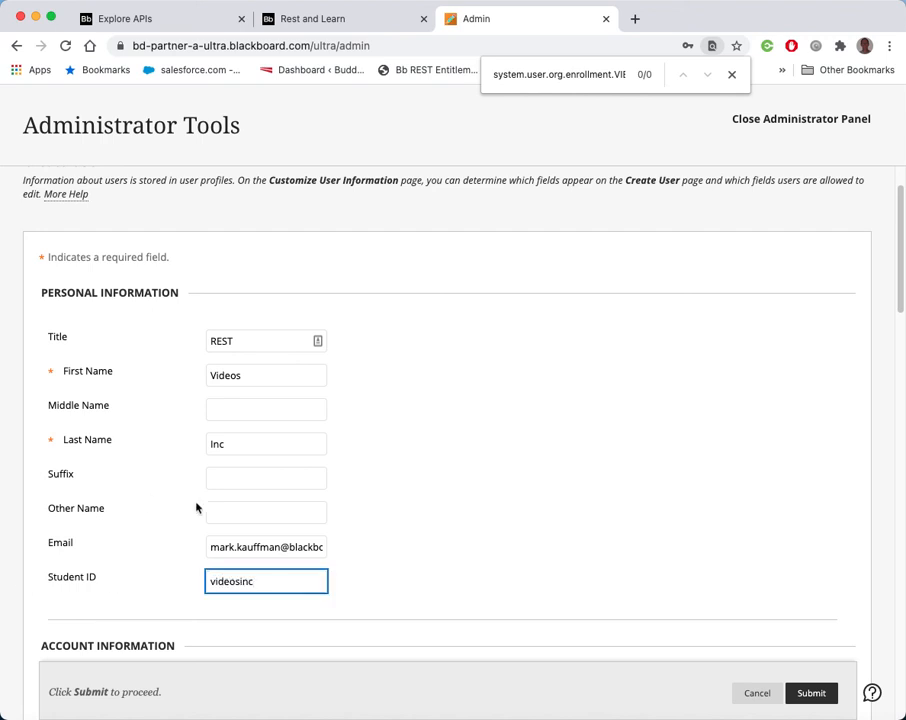
# Set the username to videosinc
pyautogui.scroll(-3, 420, 550)
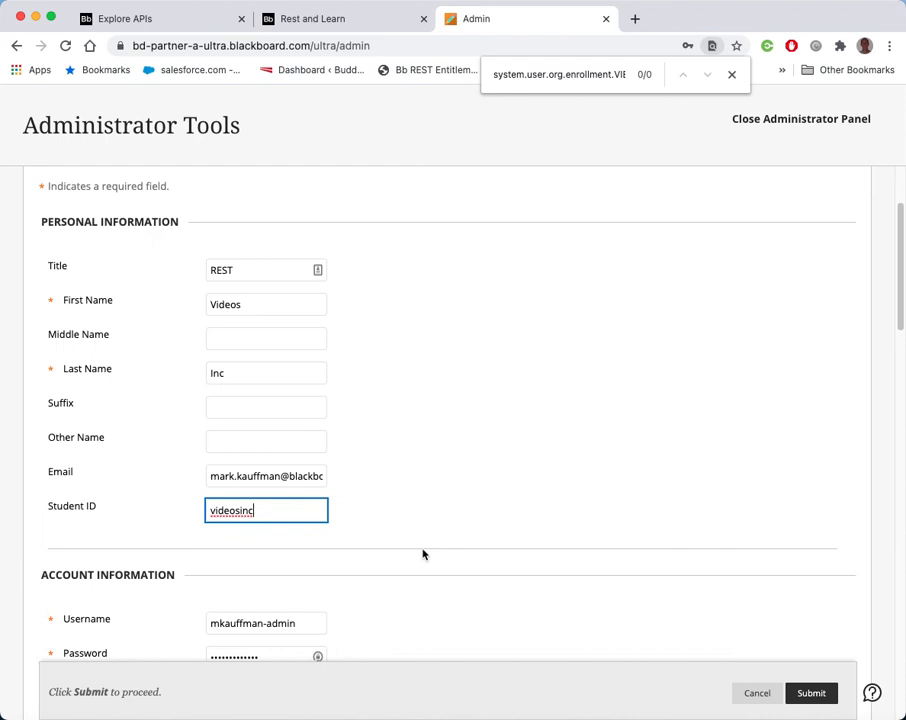
pyautogui.moveTo(301, 537); pyautogui.dragTo(178, 543)
pyautogui.write('videosinc')
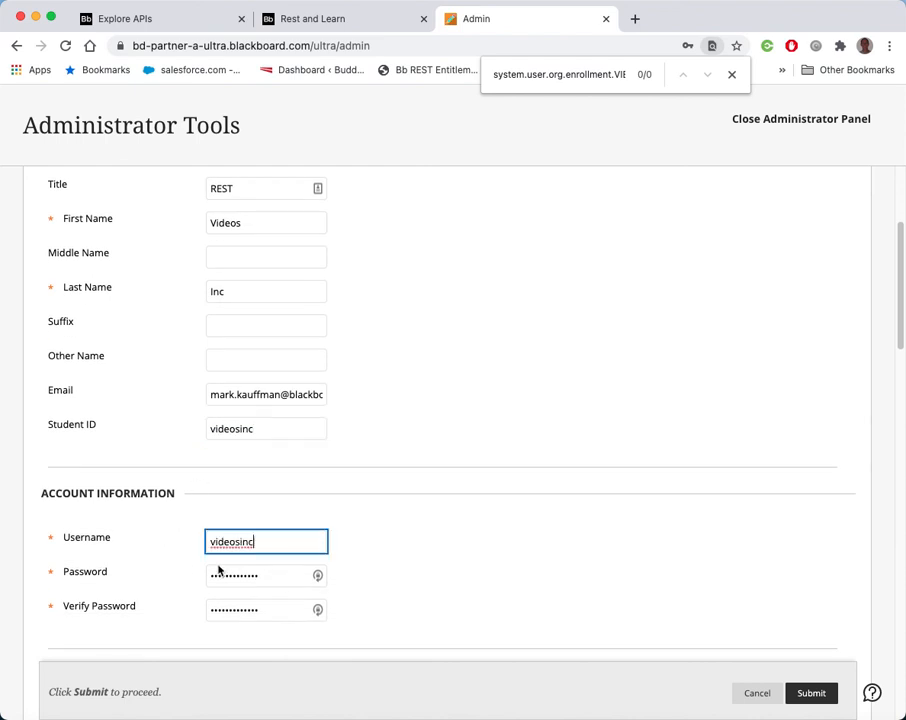
# Enter the new account password and verify it
pyautogui.doubleClick(269, 576)
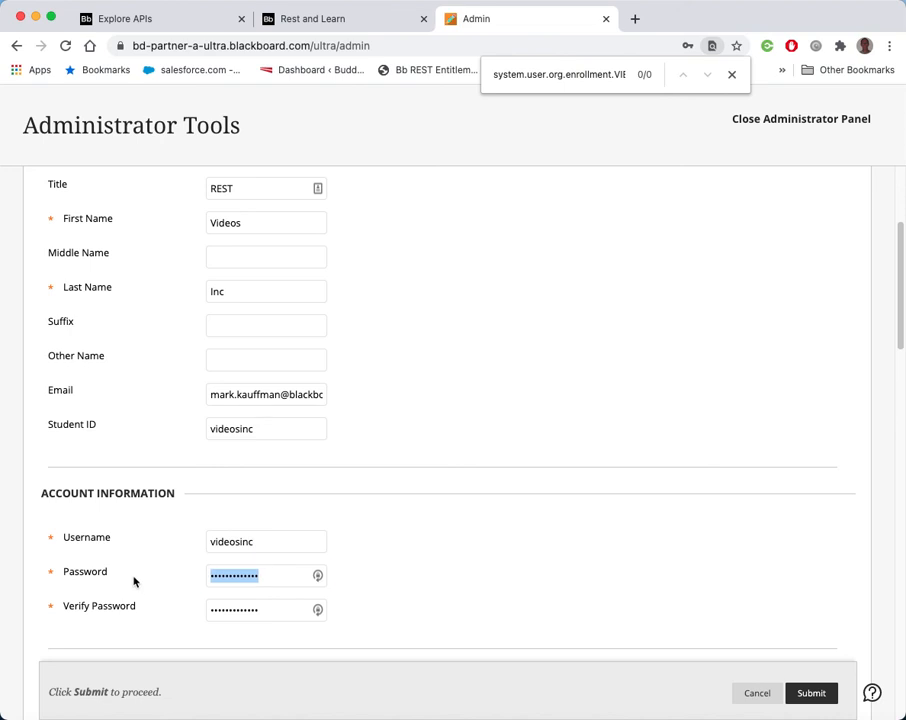
pyautogui.write('v')
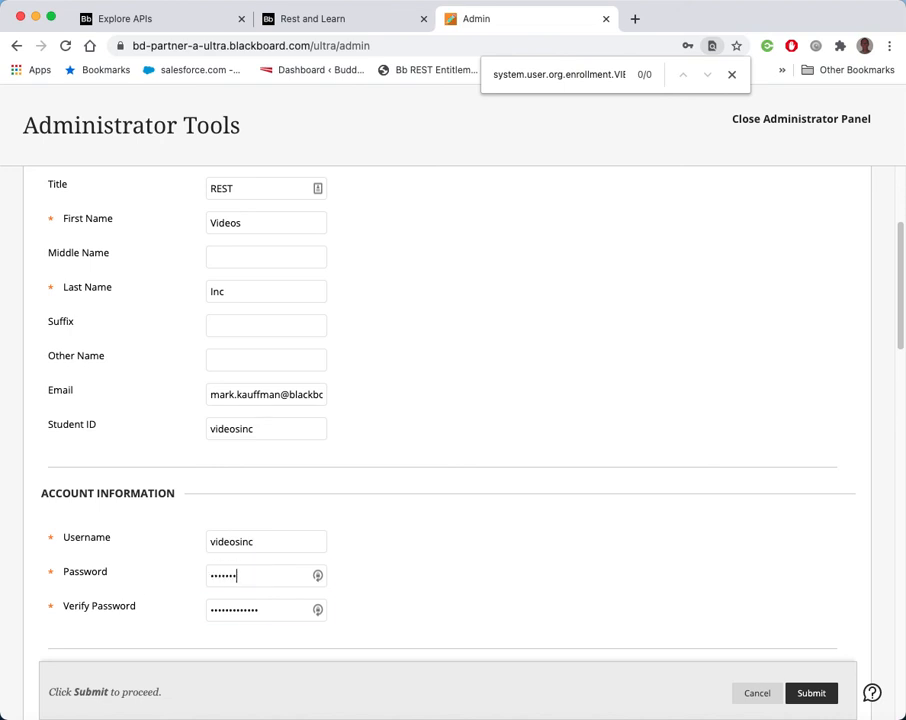
pyautogui.press('Tab')
pyautogui.write('v')
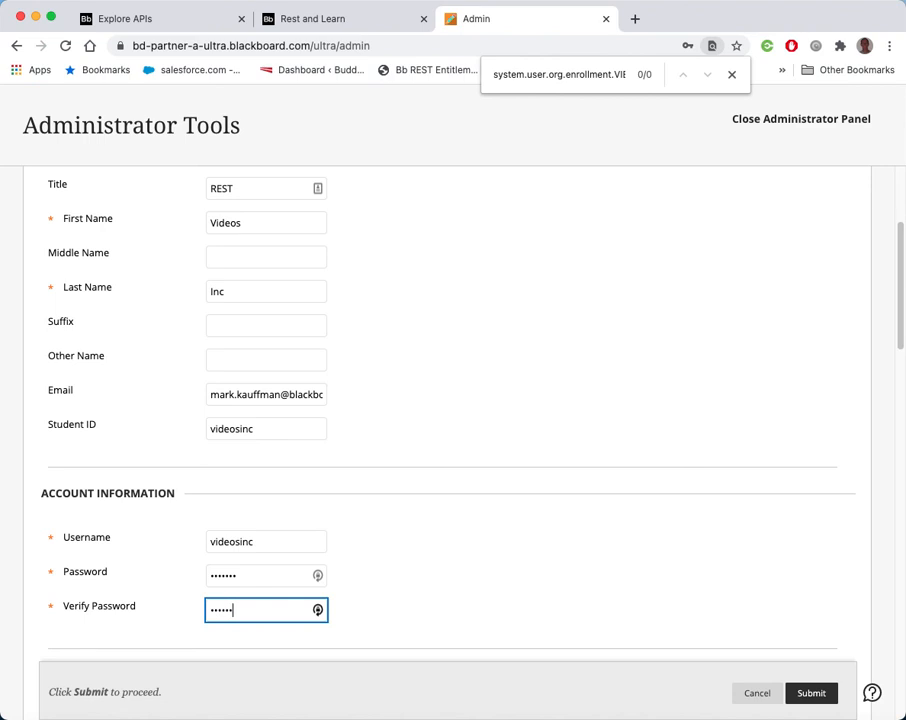
# Assign CourseEnrollmentsOnly as the user's primary system role
pyautogui.scroll(-1, 584, 518)
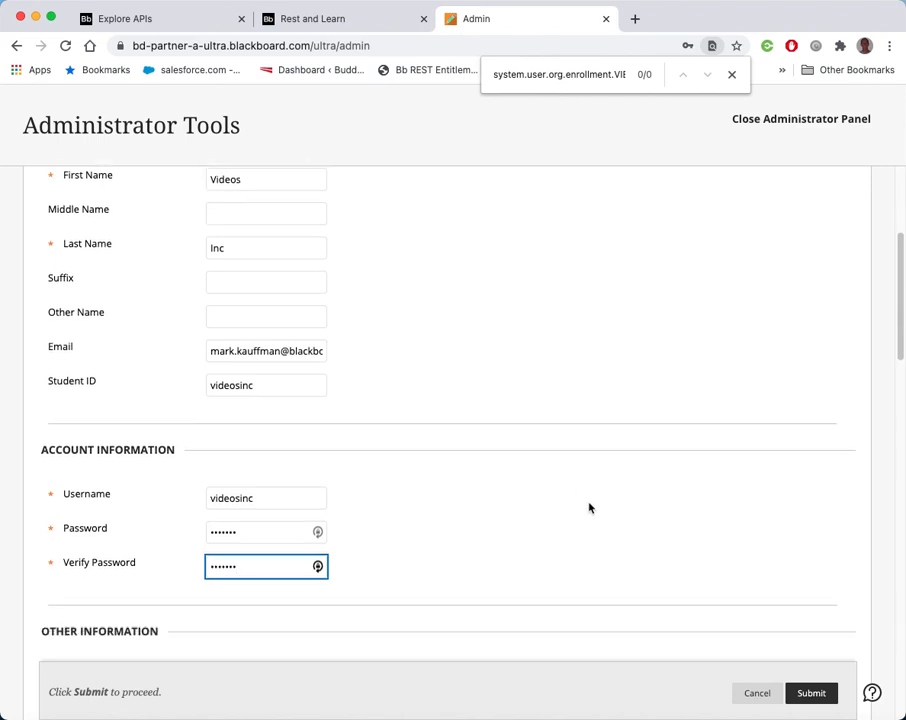
pyautogui.scroll(-12, 589, 507)
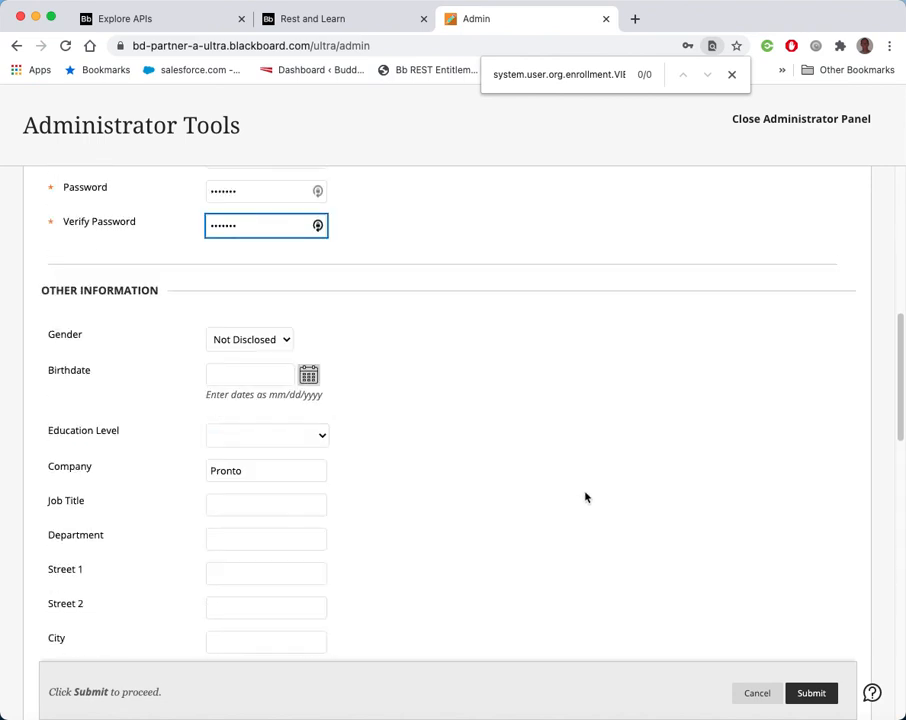
pyautogui.scroll(-10, 586, 497)
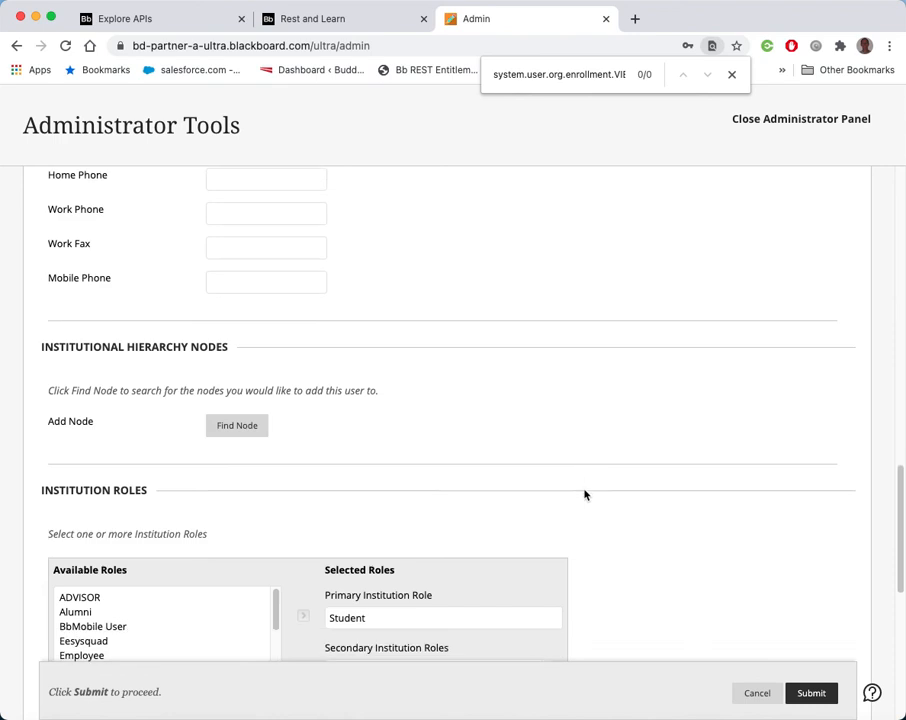
pyautogui.scroll(-3, 584, 484)
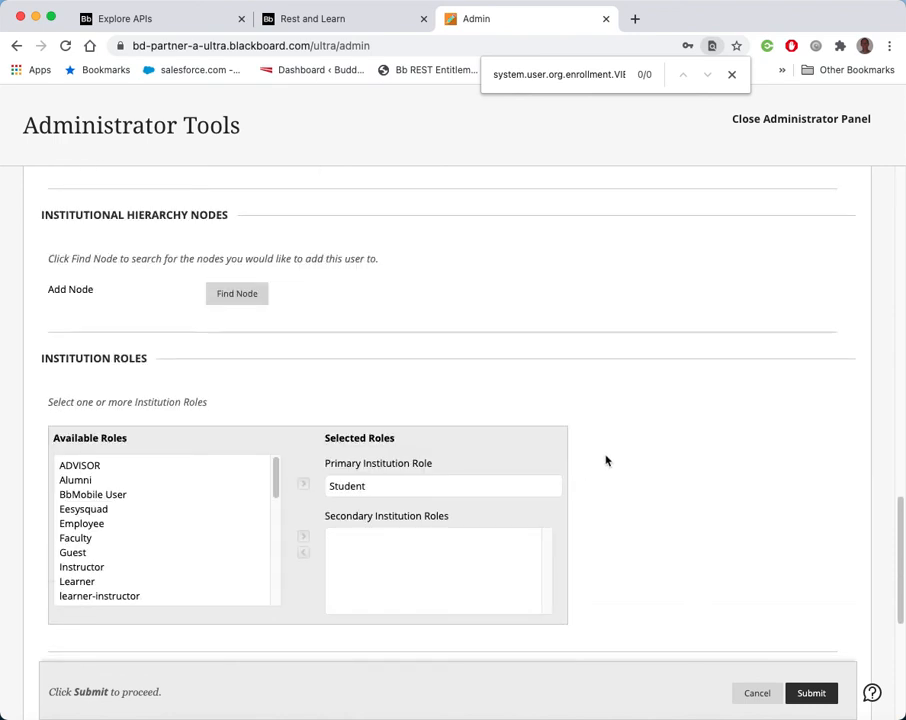
pyautogui.scroll(-8, 601, 380)
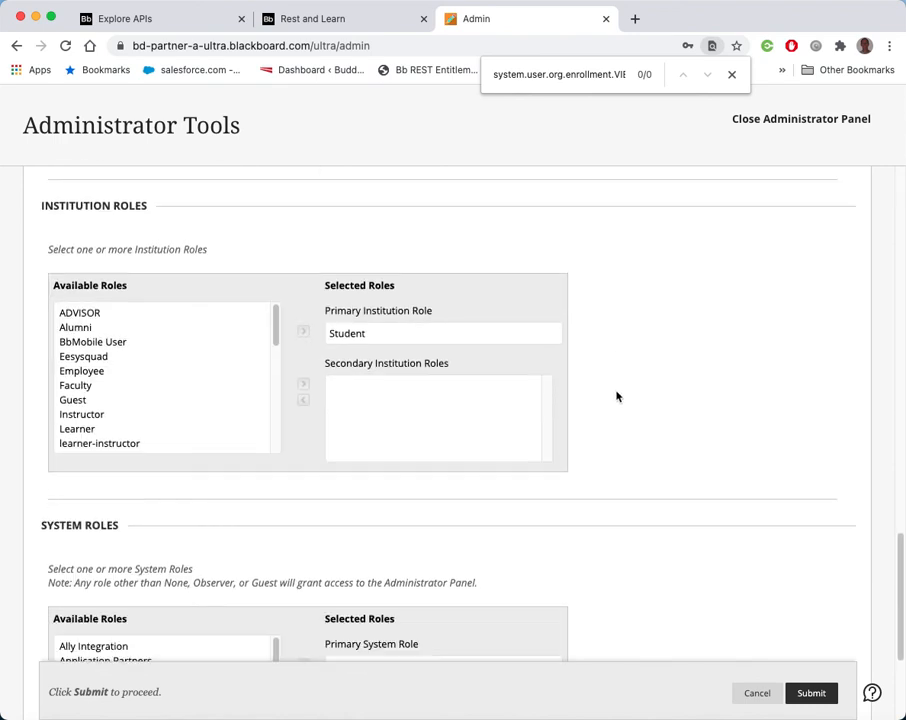
pyautogui.scroll(-1, 195, 488)
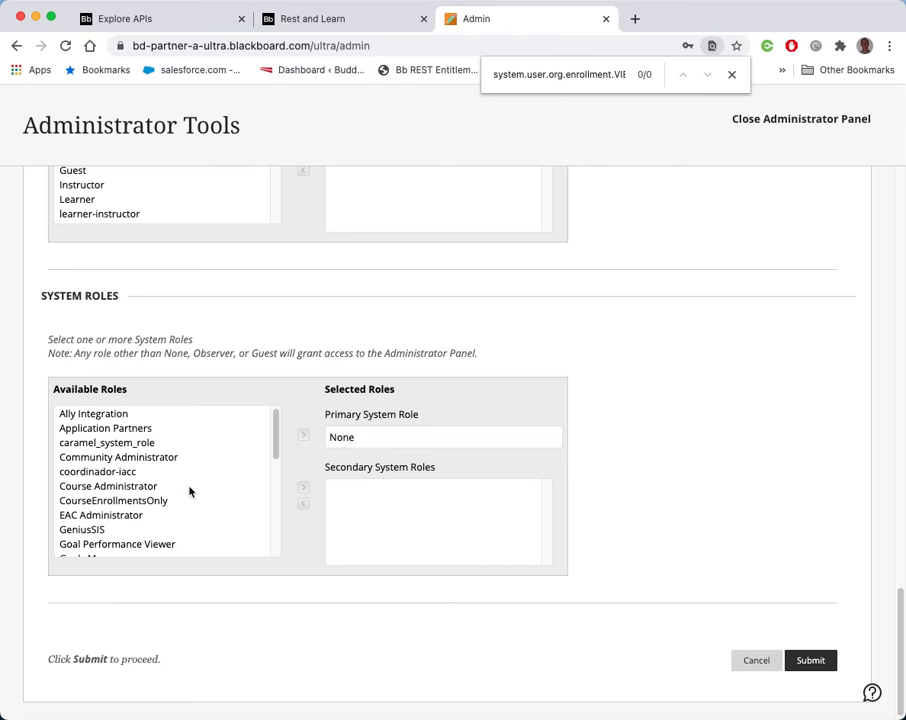
pyautogui.click(84, 499)
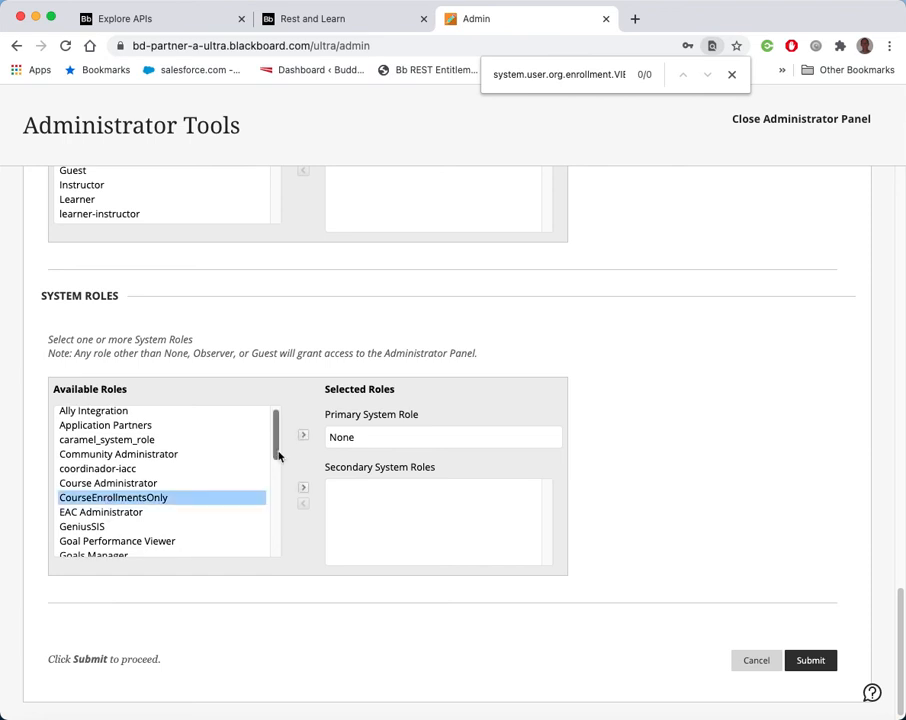
pyautogui.click(303, 436)
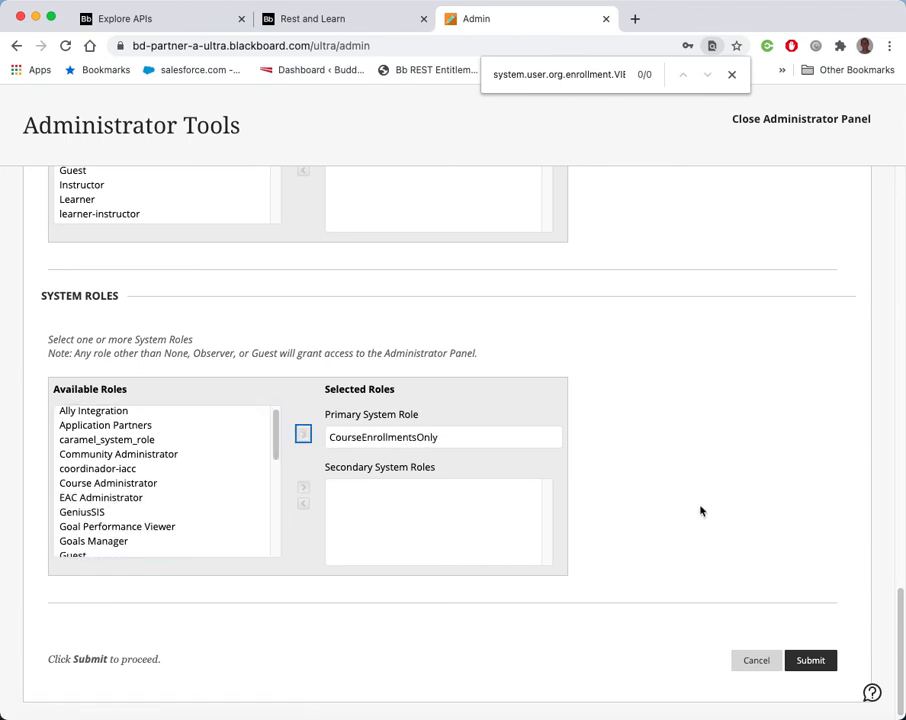
# Review the form and submit the new user, declining to save the login in LastPass
pyautogui.scroll(5, 700, 512)
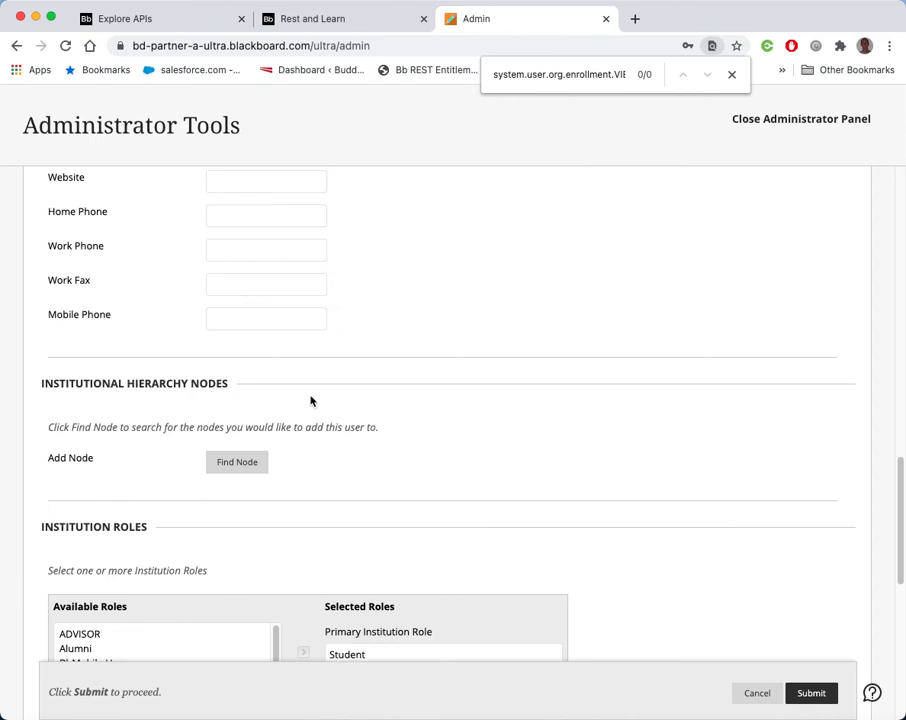
pyautogui.scroll(15, 310, 401)
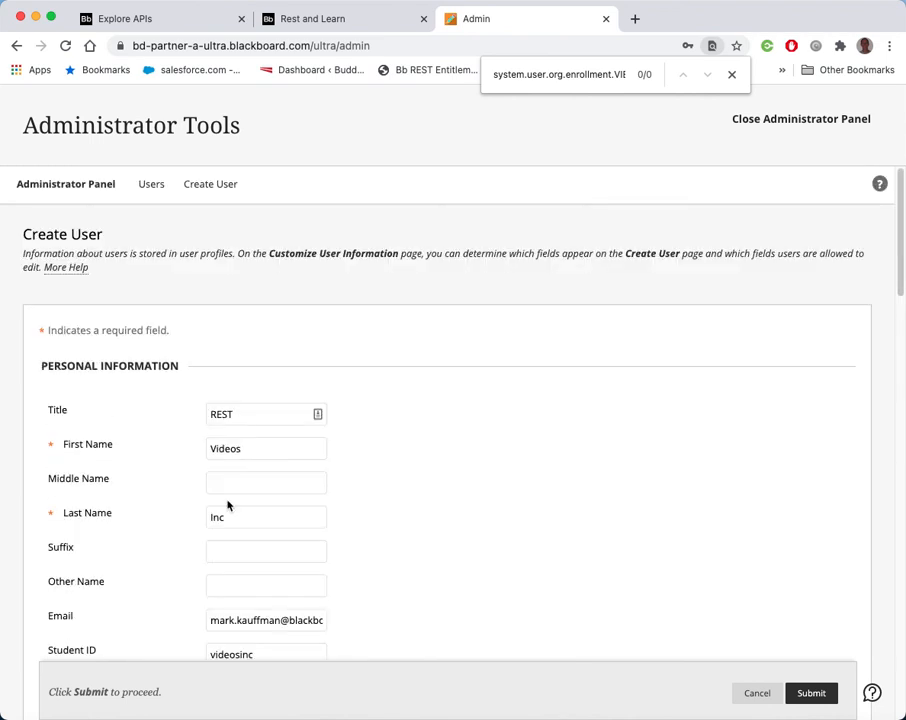
pyautogui.scroll(-3, 424, 570)
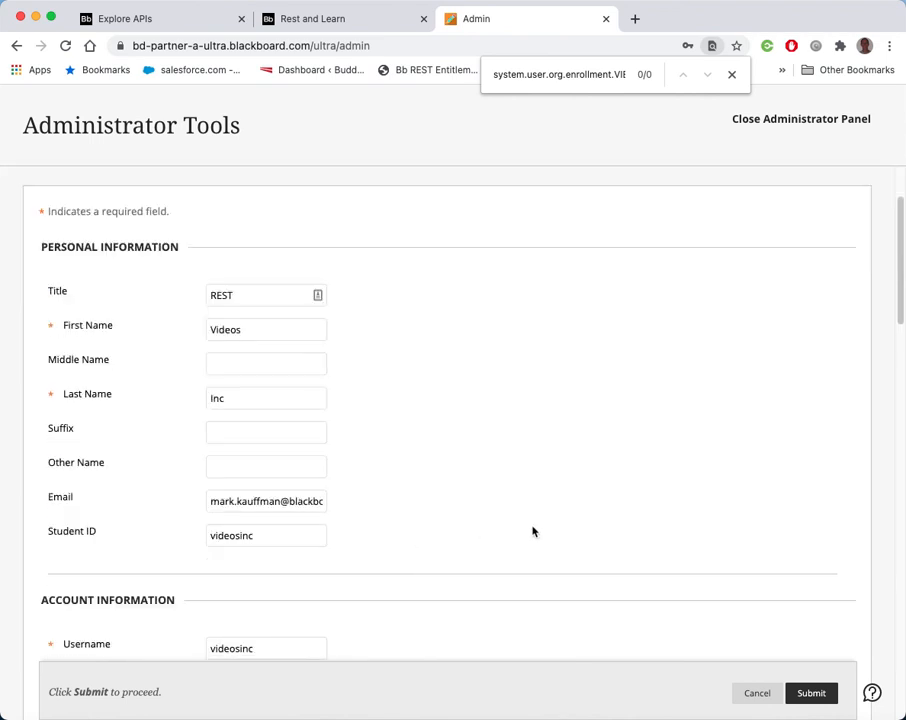
pyautogui.scroll(-20, 535, 535)
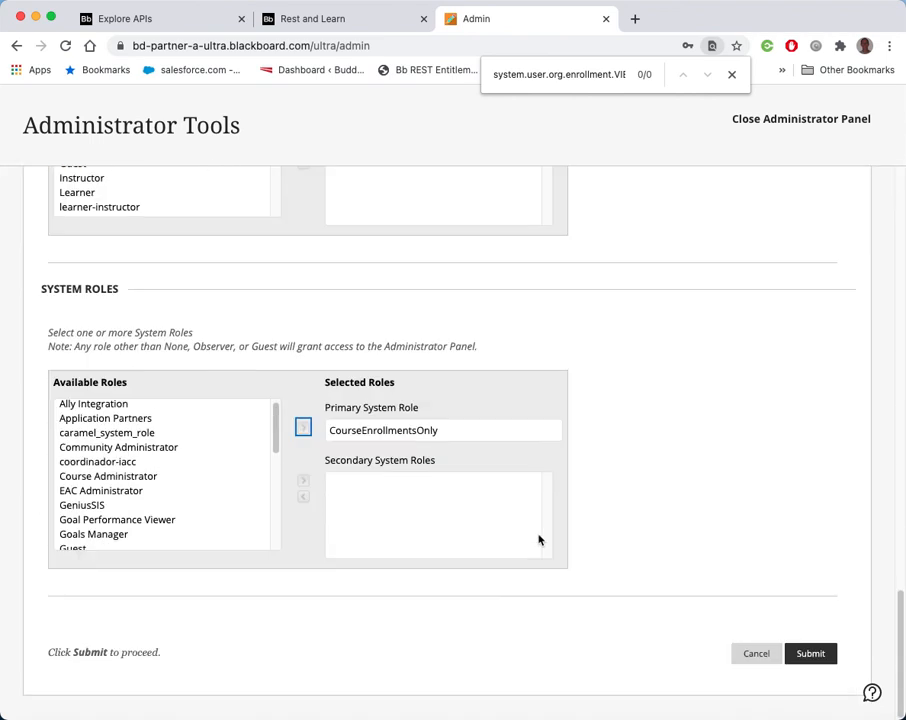
pyautogui.click(814, 652)
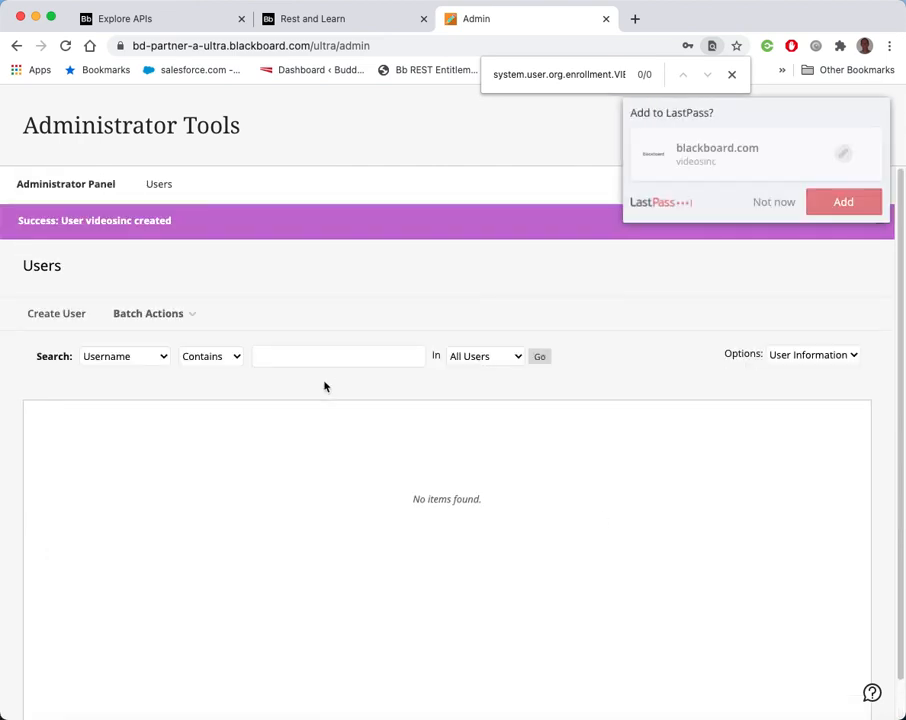
pyautogui.click(778, 201)
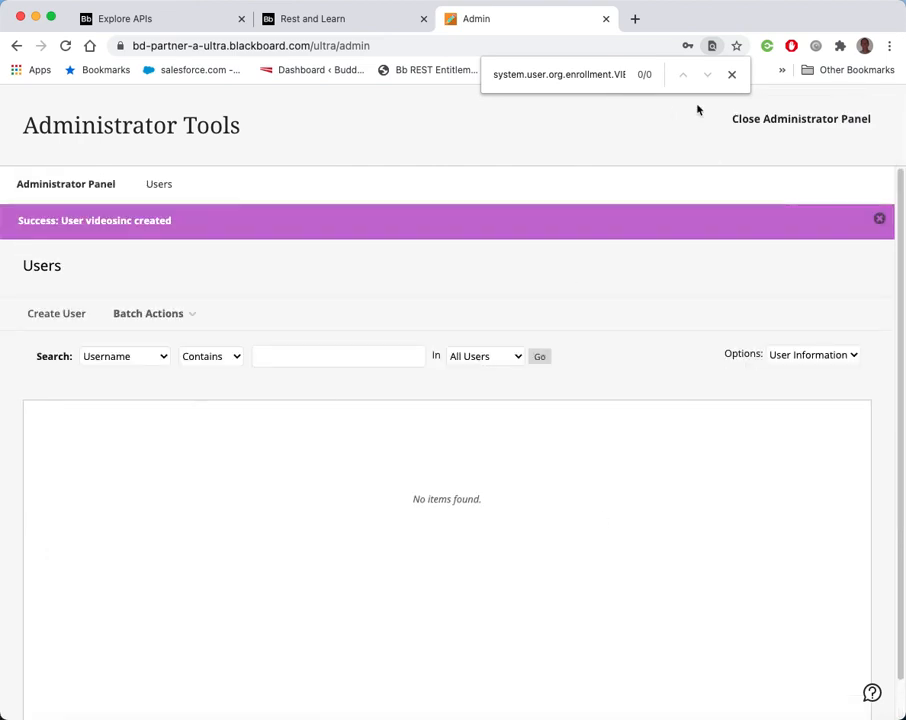
# Open REST API Integrations from the Administrator Panel
pyautogui.click(74, 183)
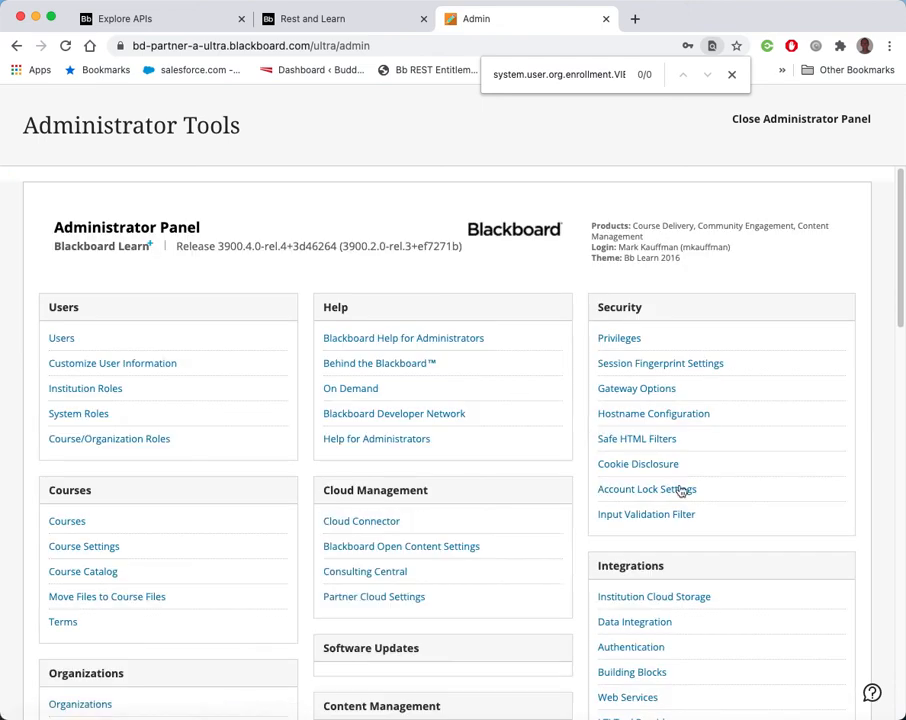
pyautogui.scroll(-3, 640, 650)
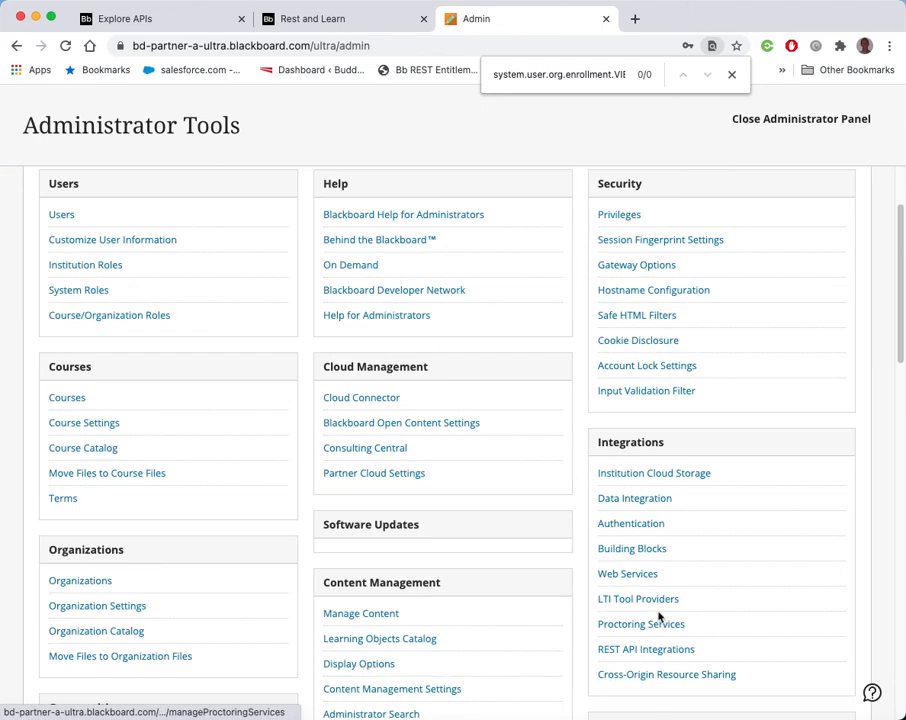
pyautogui.click(647, 650)
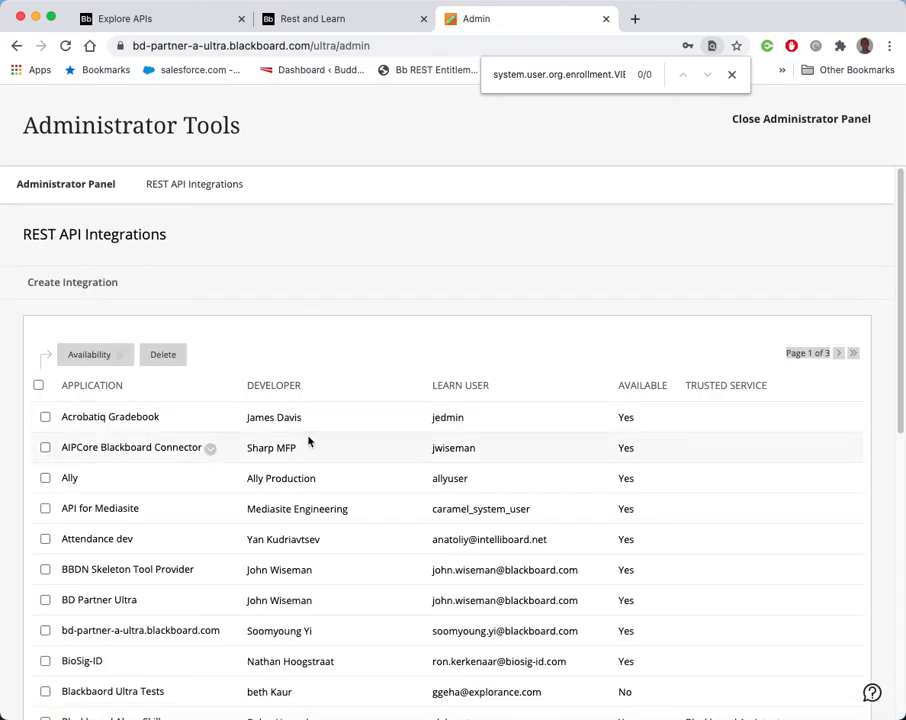
# Start creating a new REST API integration and focus the Application ID field
pyautogui.click(75, 285)
pyautogui.click(281, 382)
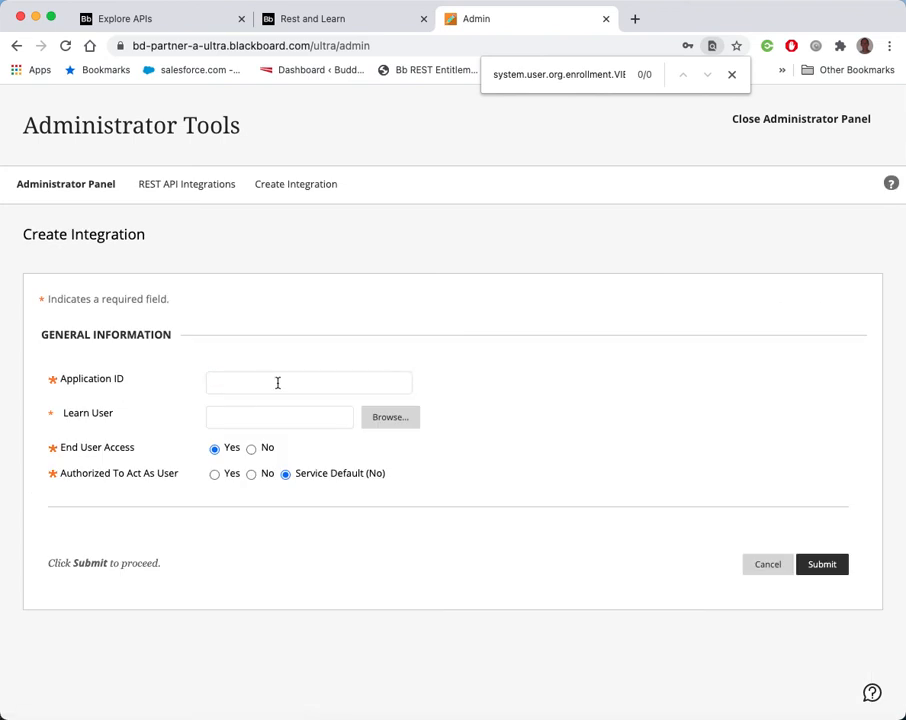
pyautogui.click(278, 382)
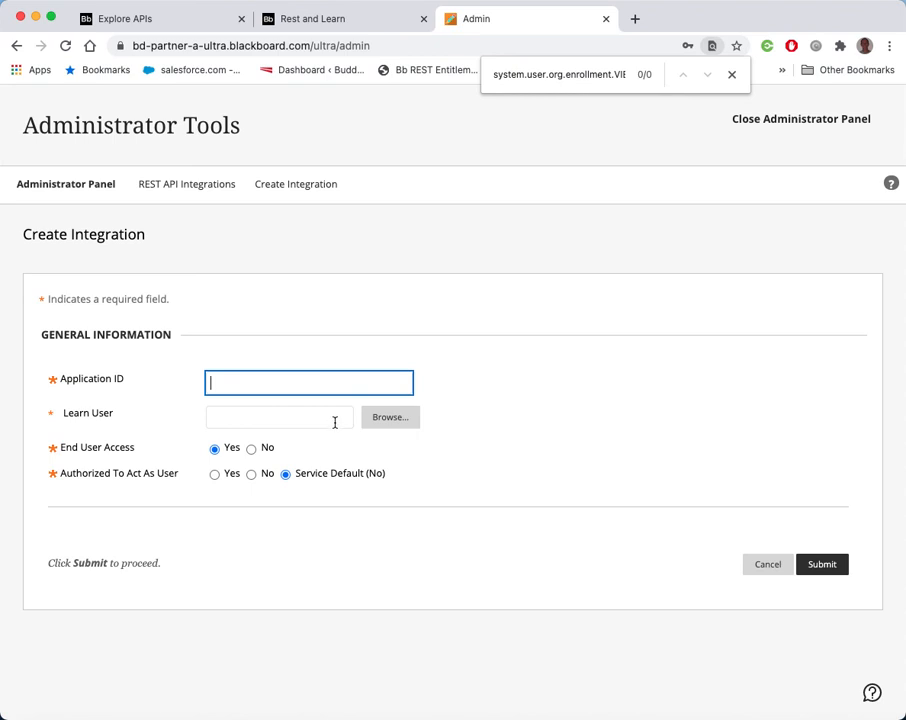
# Search users by username containing "videos" and select videosinc as the integration's Learn User
pyautogui.click(296, 422)
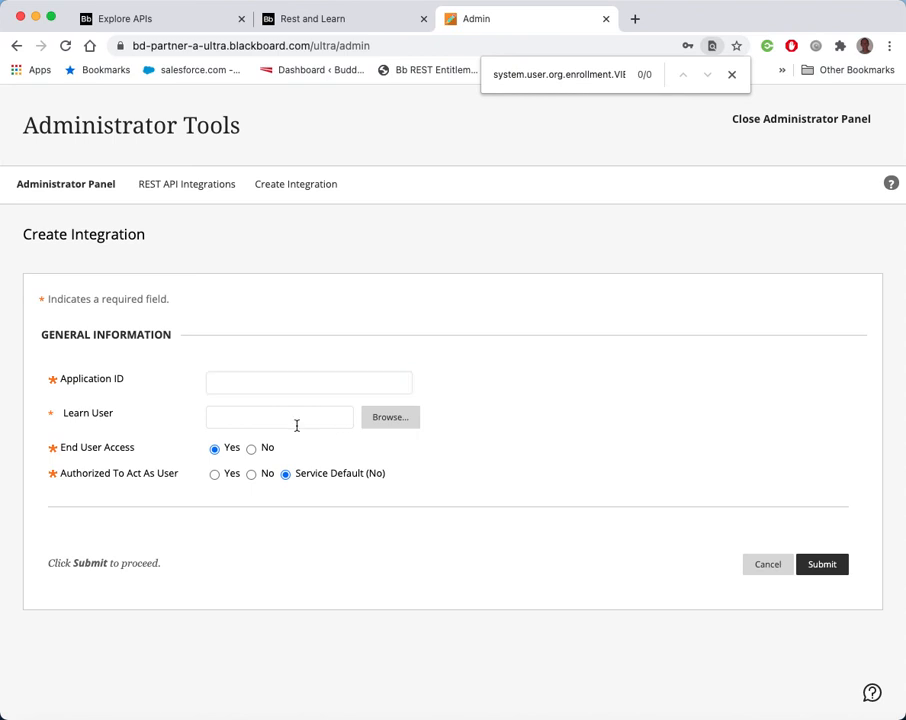
pyautogui.click(391, 417)
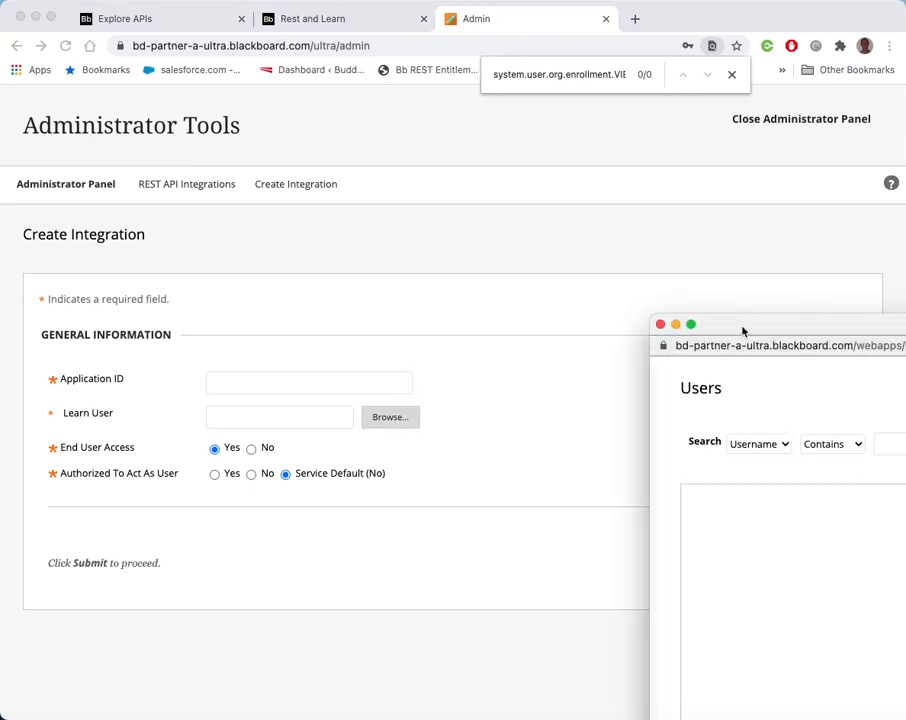
pyautogui.moveTo(742, 325); pyautogui.dragTo(346, 219)
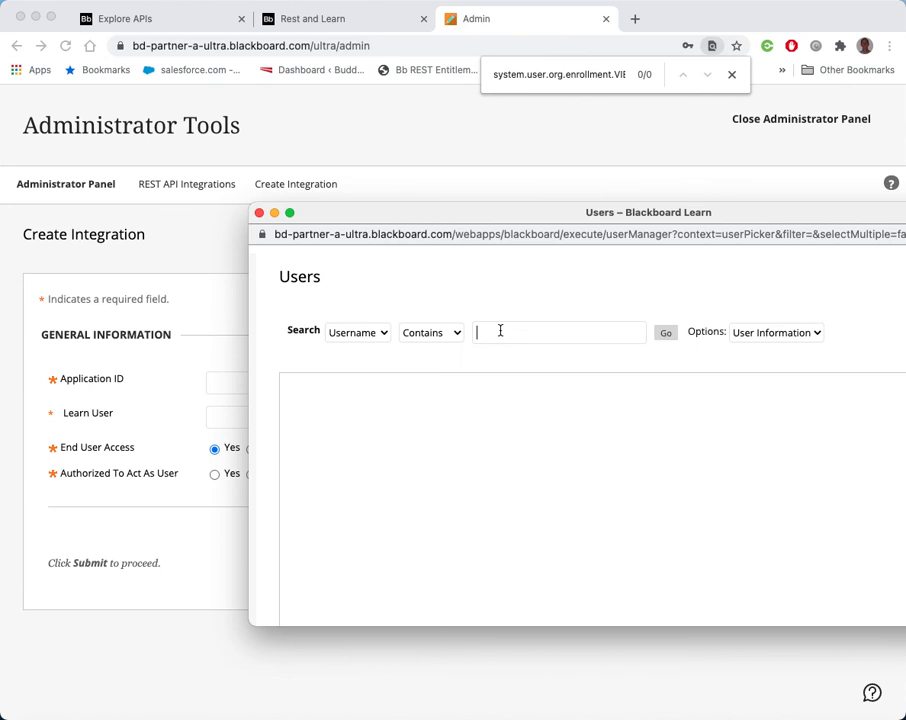
pyautogui.write('videosinc')
pyautogui.click(666, 334)
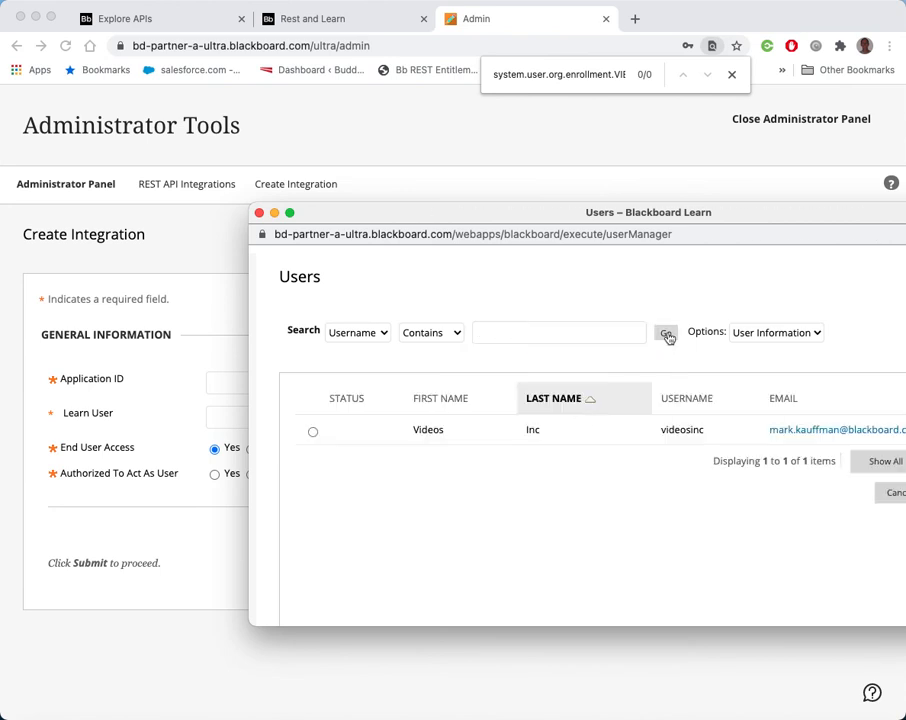
pyautogui.click(312, 431)
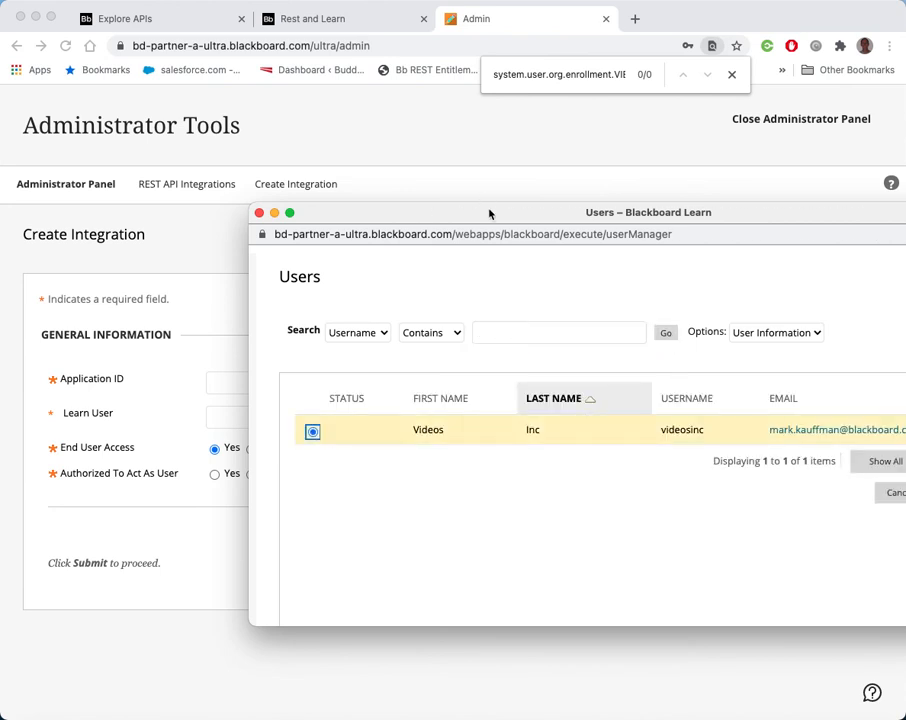
pyautogui.moveTo(489, 213); pyautogui.dragTo(367, 213)
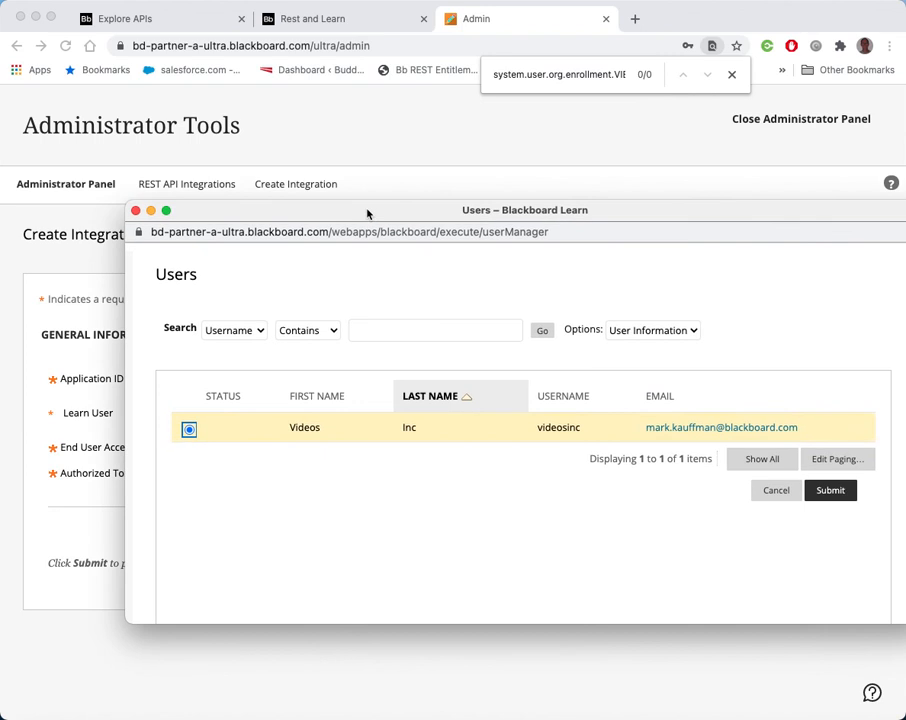
pyautogui.click(836, 490)
# Copy the videosinc username from the Learn User field
pyautogui.click(287, 383)
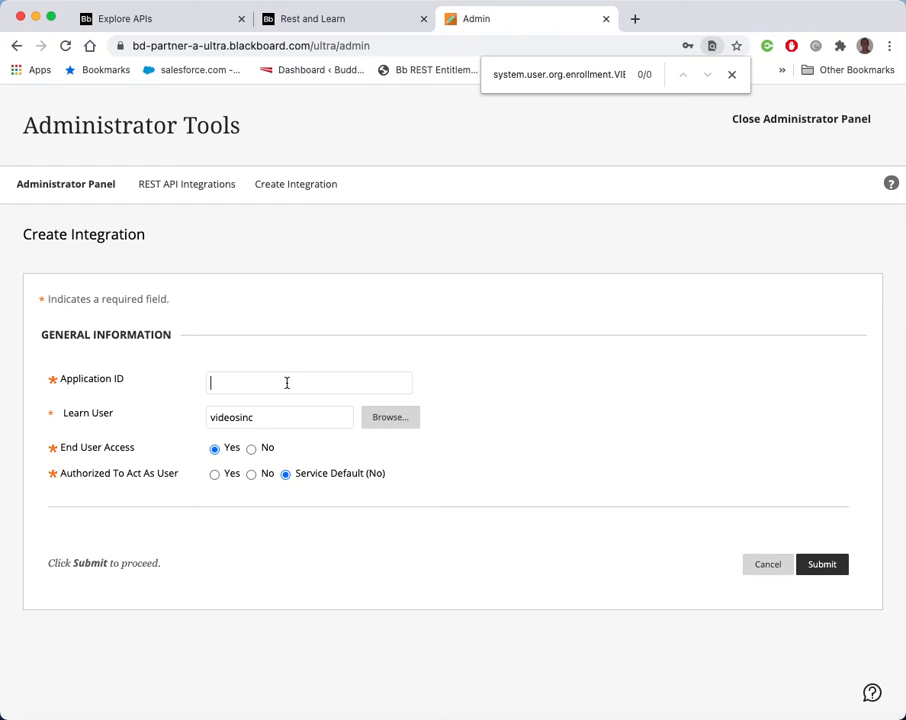
pyautogui.click(277, 421)
pyautogui.moveTo(276, 421); pyautogui.dragTo(146, 414)
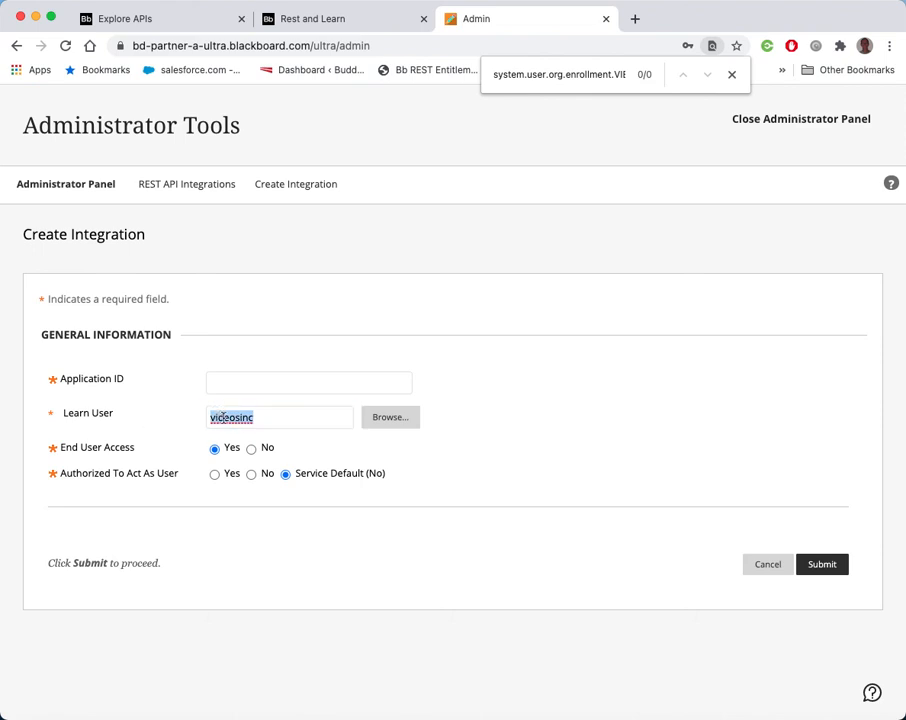
pyautogui.press('super+c')
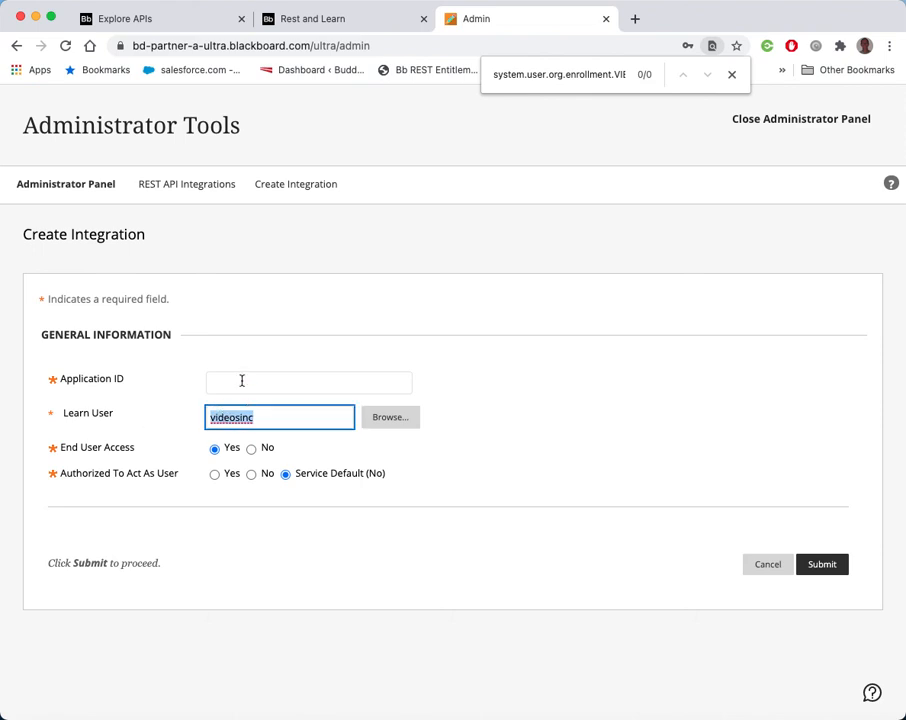